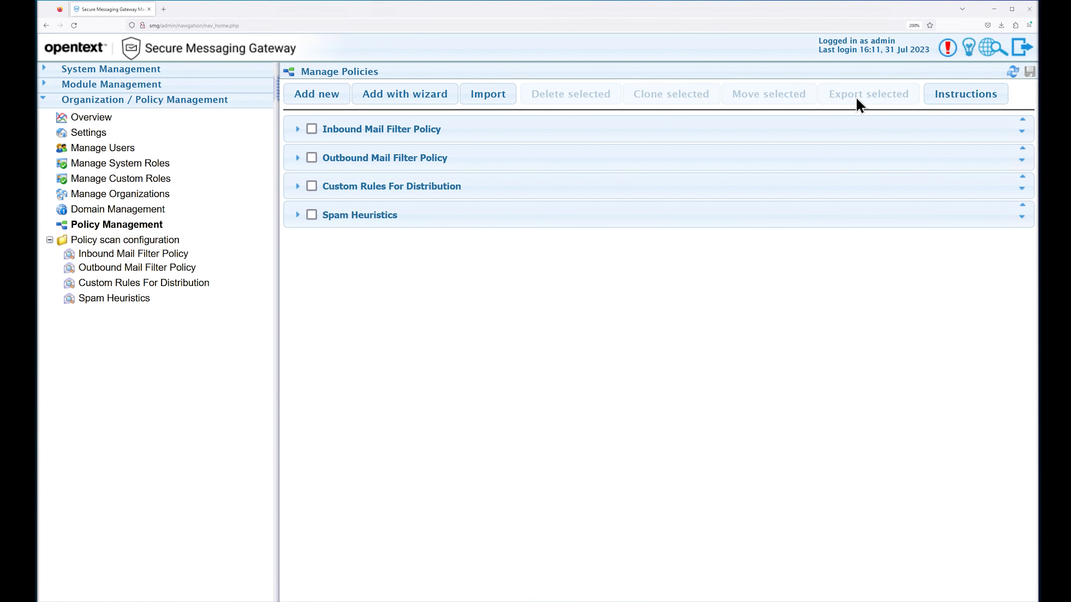
- Open the export options for the Inbound Mail Filter Policy and review its policy settings and scan filter configuration in the second window
{"action": "left_click", "coordinate": [313, 129]}
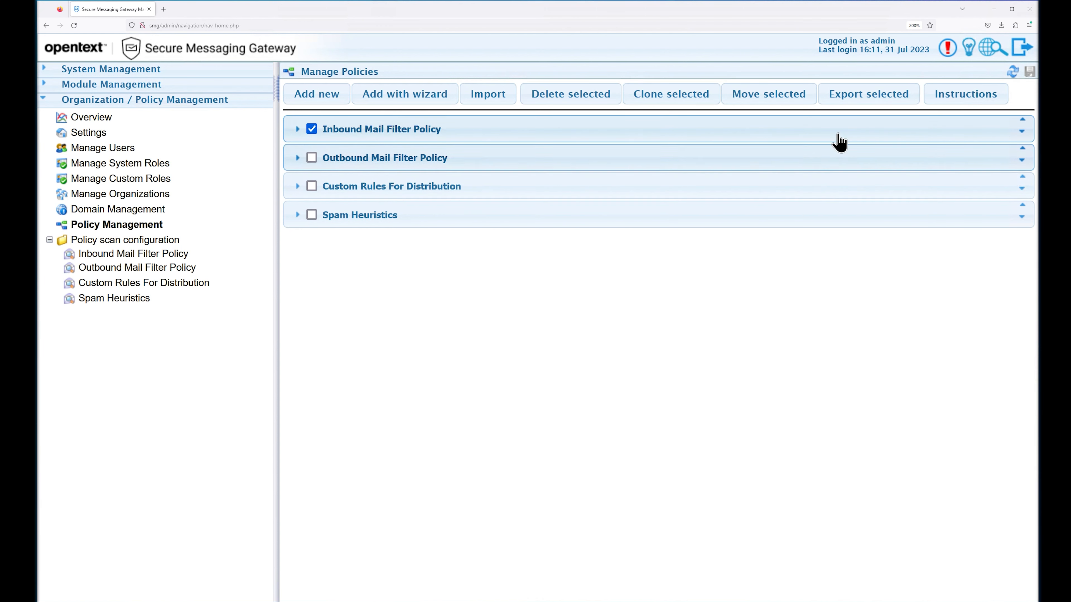
{"action": "left_click", "coordinate": [853, 104]}
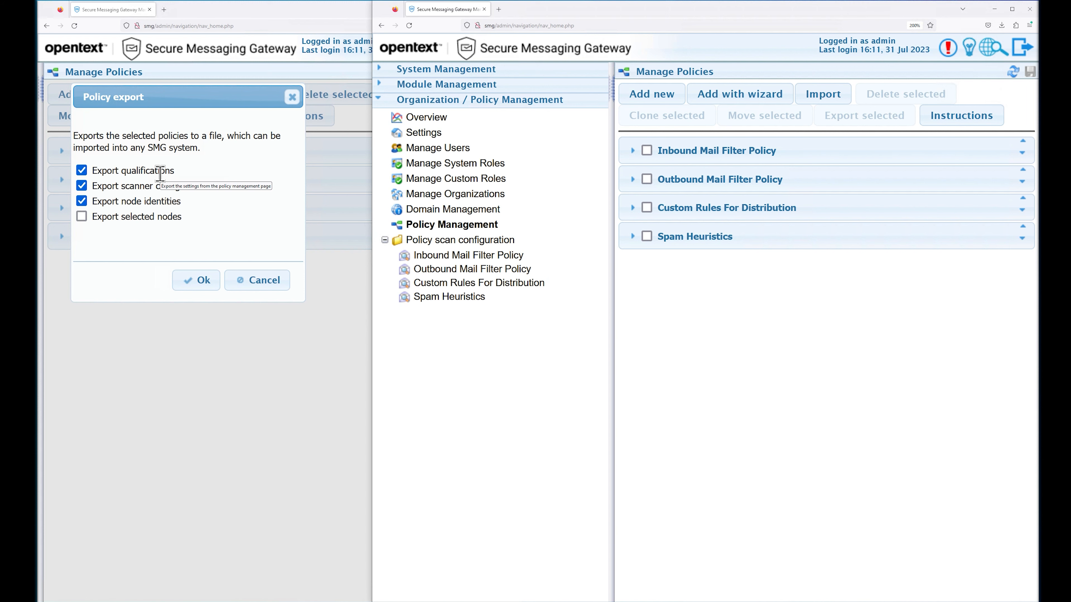
{"action": "left_click", "coordinate": [804, 159]}
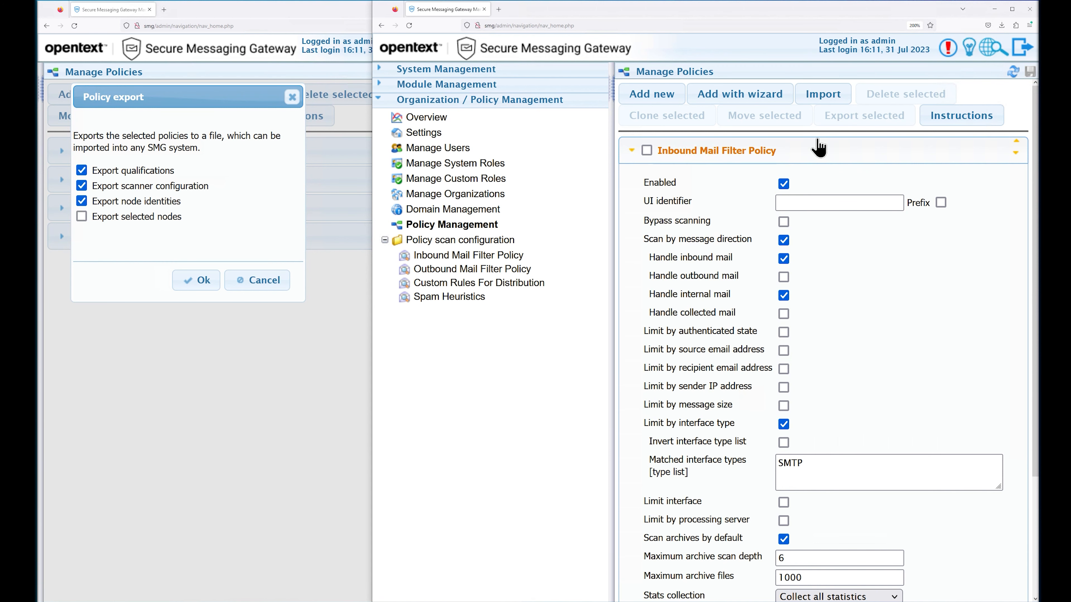
{"action": "left_click", "coordinate": [834, 157]}
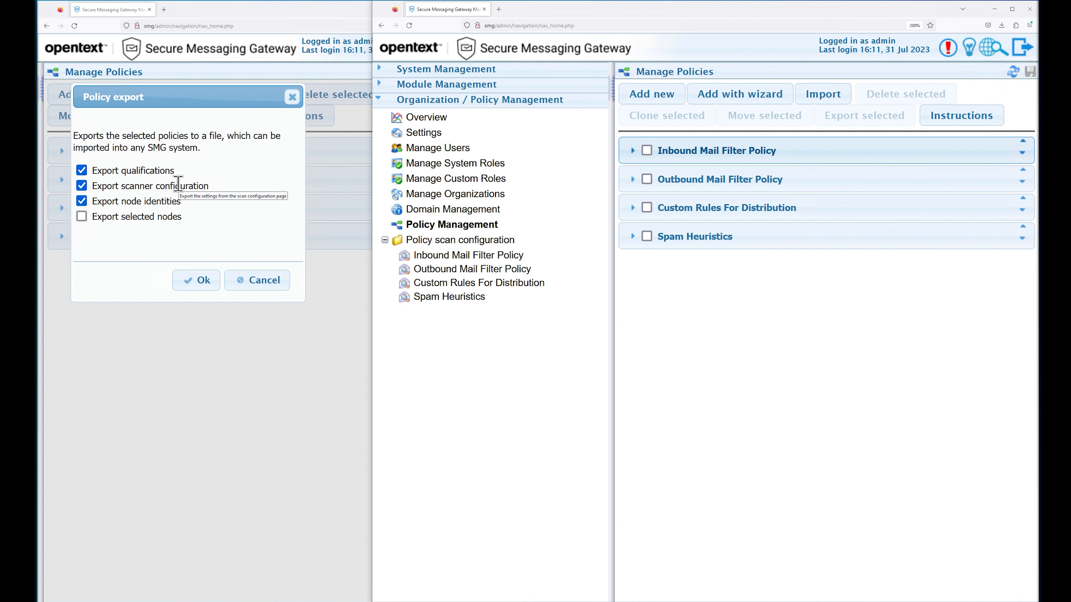
{"action": "left_click", "coordinate": [439, 256]}
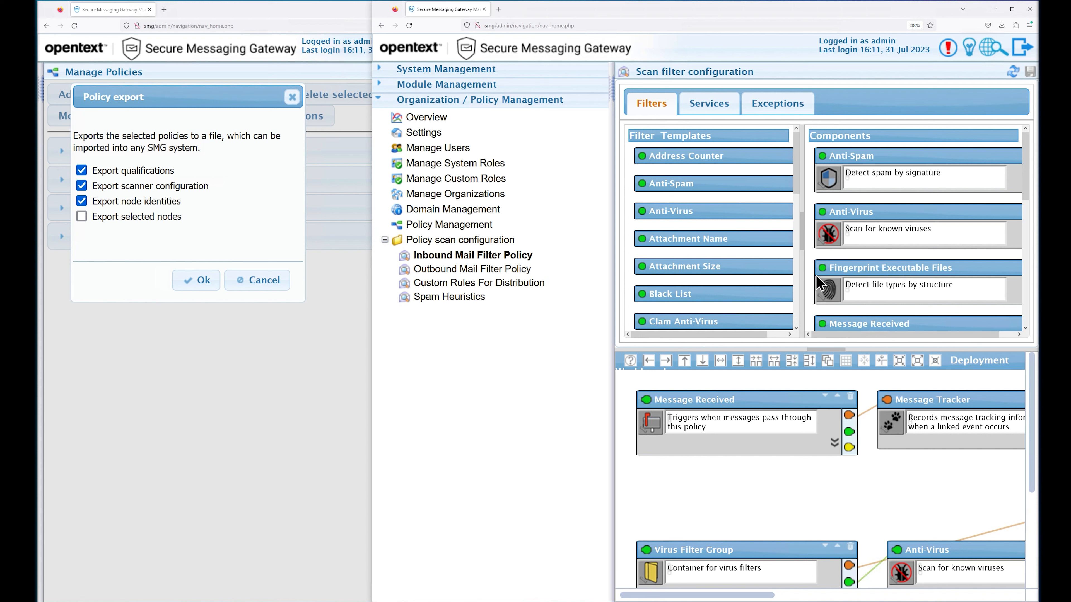
{"action": "left_click", "coordinate": [799, 392]}
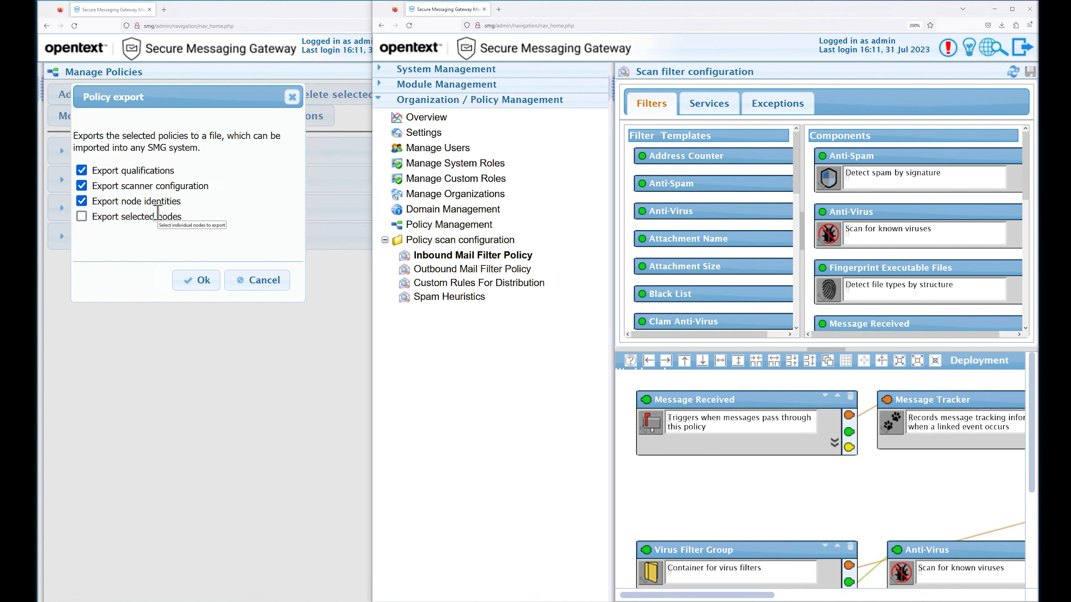
- Show the Inbound policy's individually exportable nodes, close that export, and open the export options for the Inbound and Outbound policies together
{"action": "left_click", "coordinate": [81, 216]}
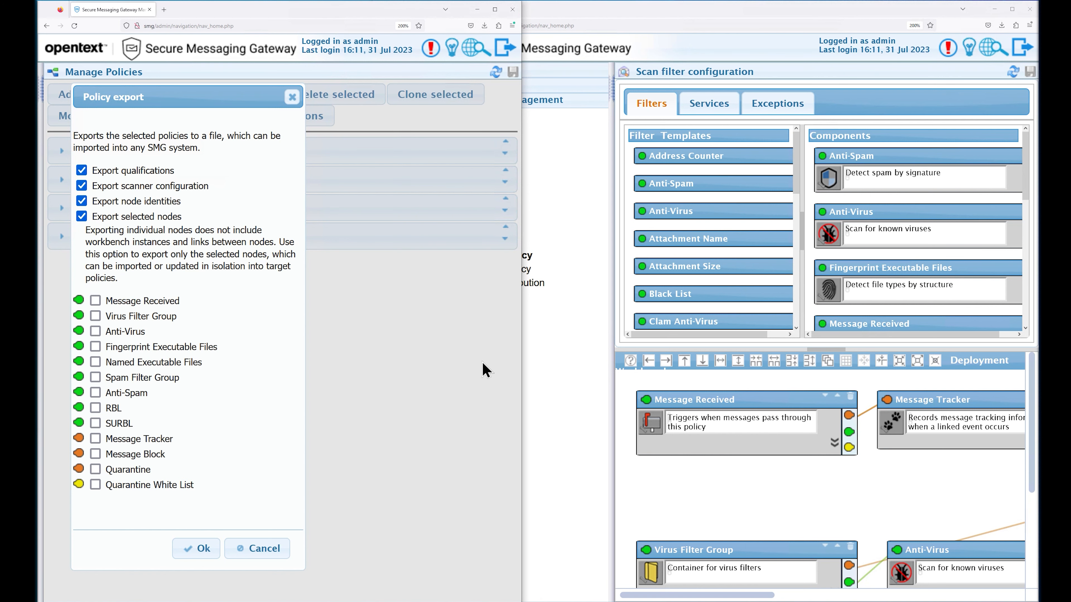
{"action": "left_click", "coordinate": [292, 97]}
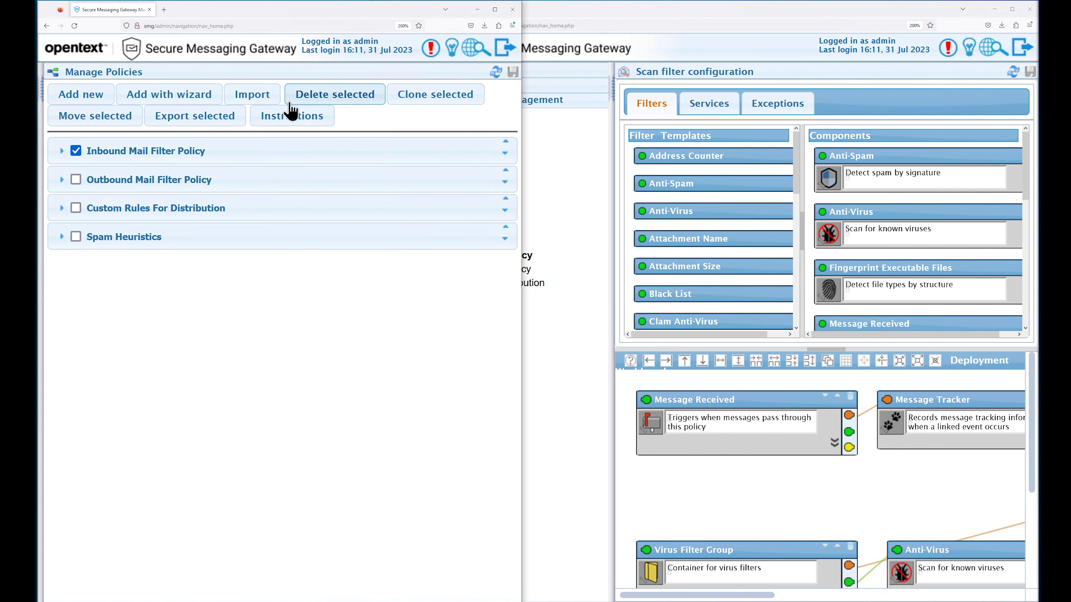
{"action": "left_click", "coordinate": [76, 180]}
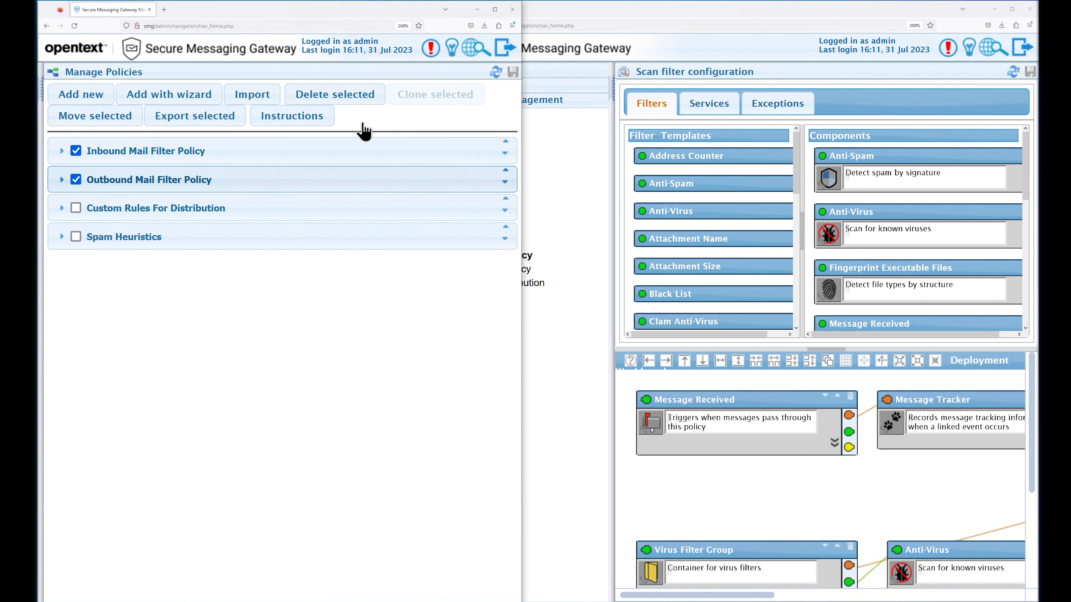
{"action": "left_click", "coordinate": [209, 119]}
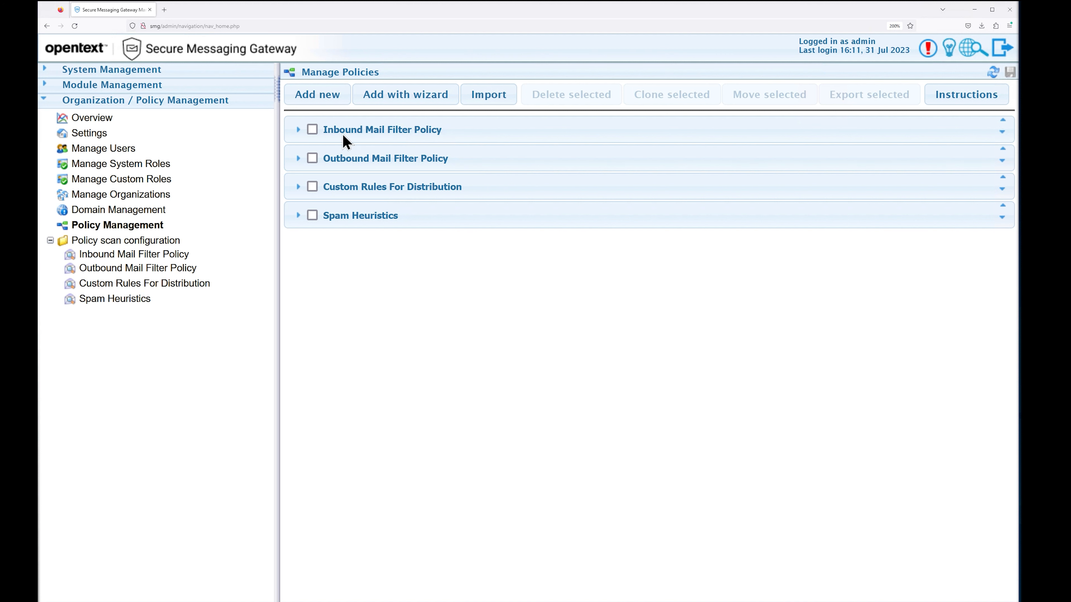
- Export the Inbound Mail Filter Policy to a file with the default export options
{"action": "left_click", "coordinate": [313, 130]}
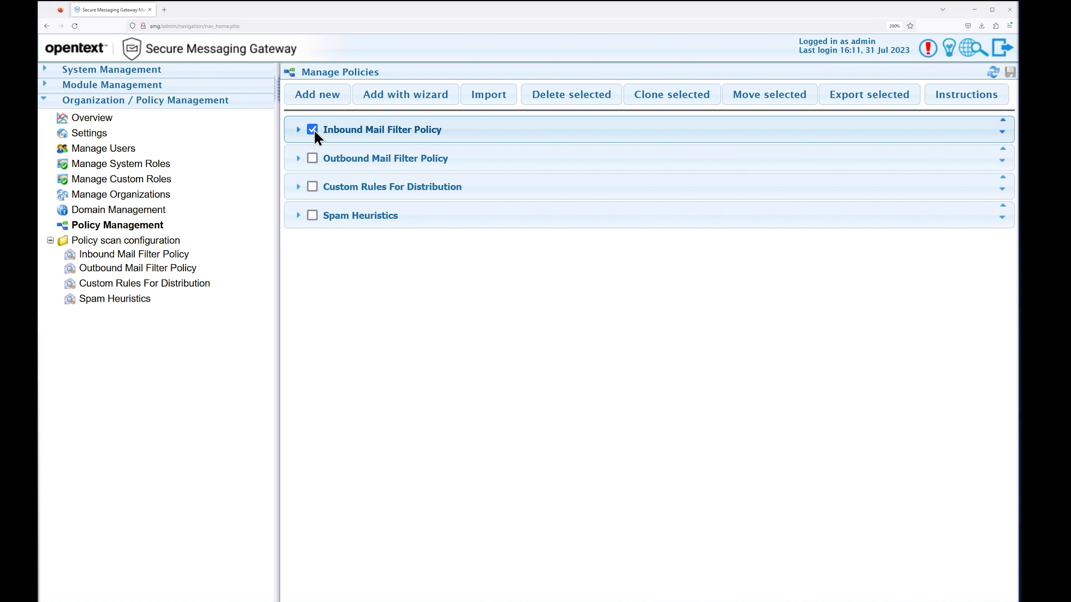
{"action": "left_click", "coordinate": [903, 92]}
{"action": "left_click", "coordinate": [652, 276]}
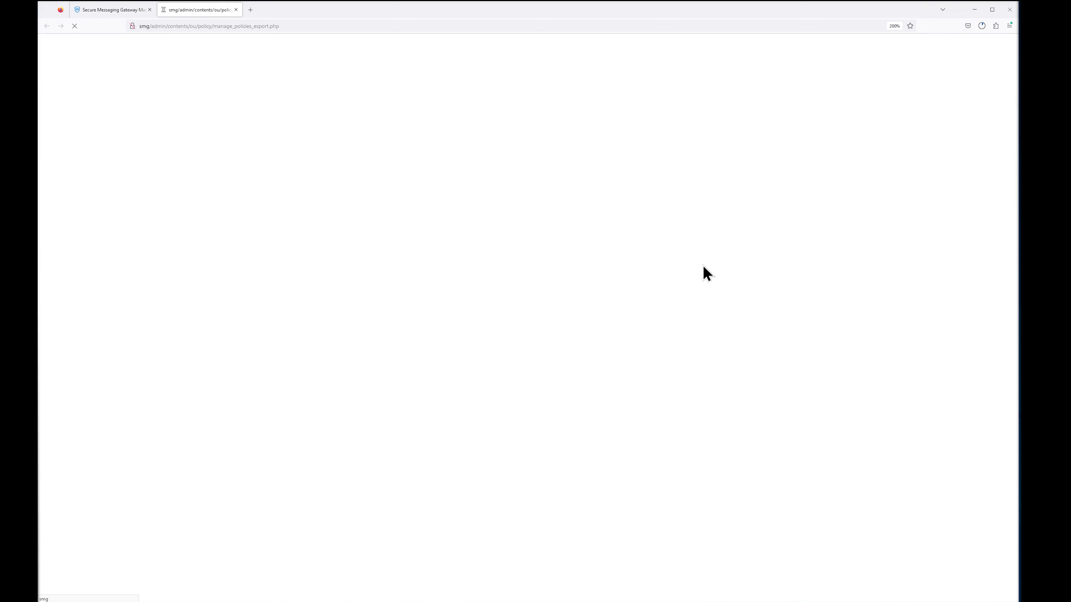
- Show the exported policy file in its download folder and rename it to "Inbound Mail Policy"
{"action": "left_click", "coordinate": [977, 45]}
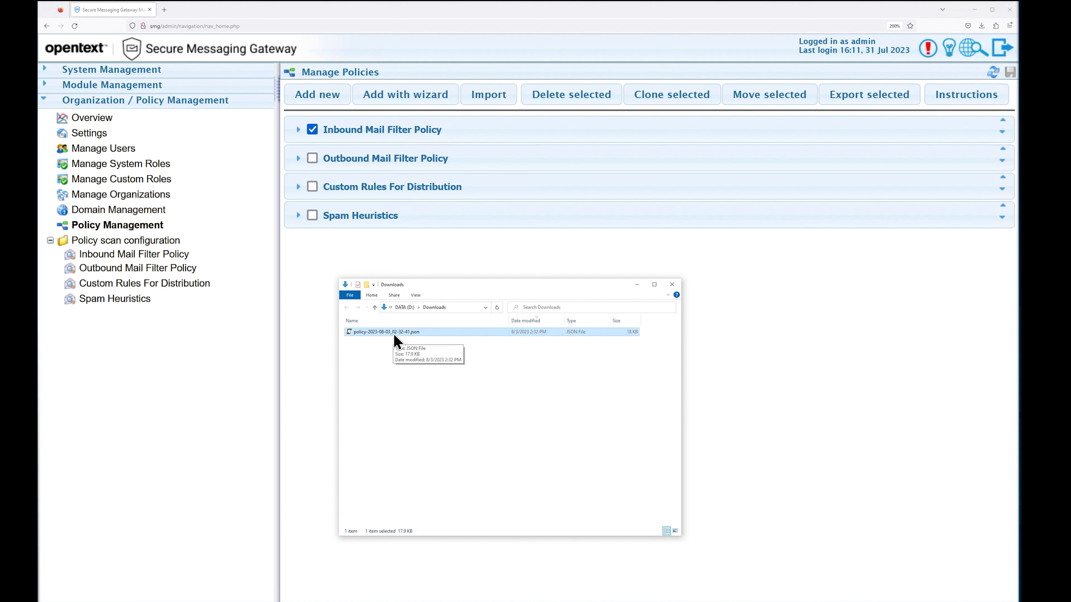
{"action": "left_click", "coordinate": [388, 332]}
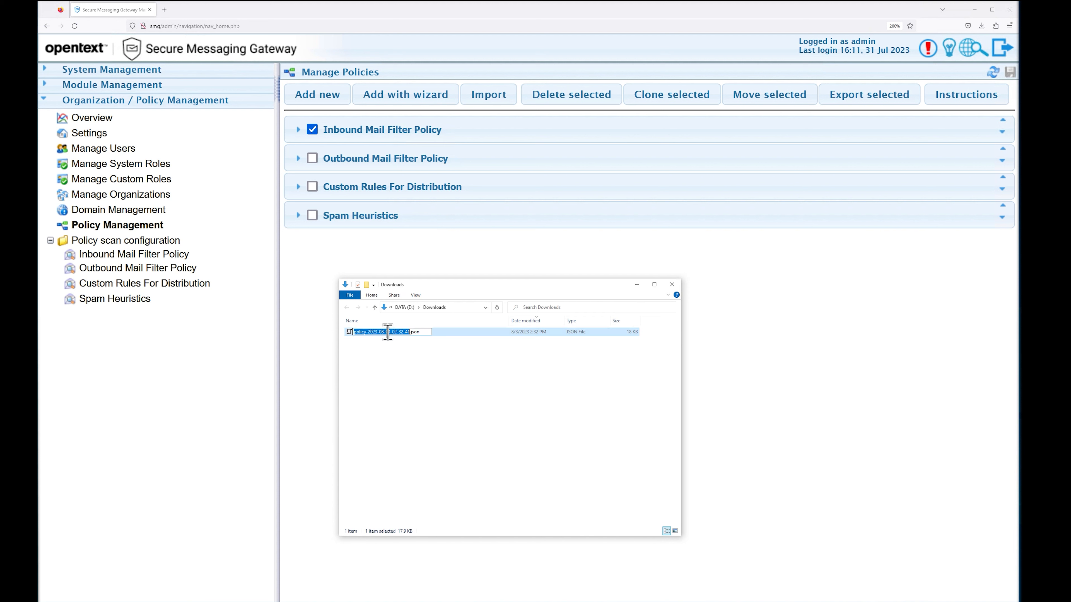
{"action": "type", "text": "Inbound Mail Policy"}
{"action": "key", "text": "Return"}
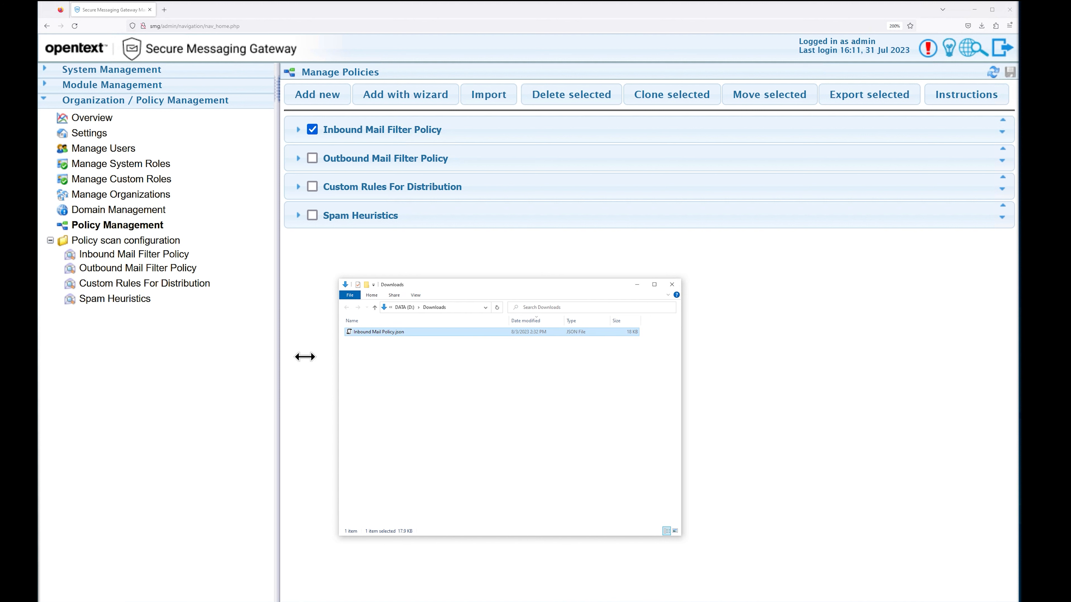
{"action": "left_click", "coordinate": [291, 326]}
- Add Outbound Mail Filter Policy, Custom Rules For Distribution and Spam Heuristics to the selection and export all four policies to one file
{"action": "left_click", "coordinate": [313, 159]}
{"action": "left_click", "coordinate": [313, 187]}
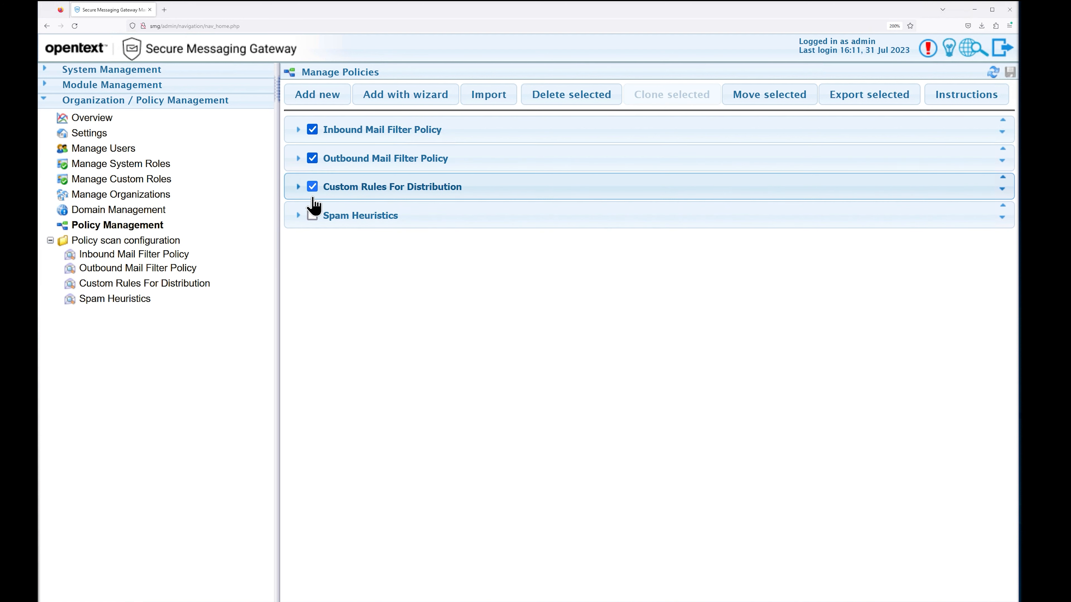
{"action": "left_click", "coordinate": [312, 215]}
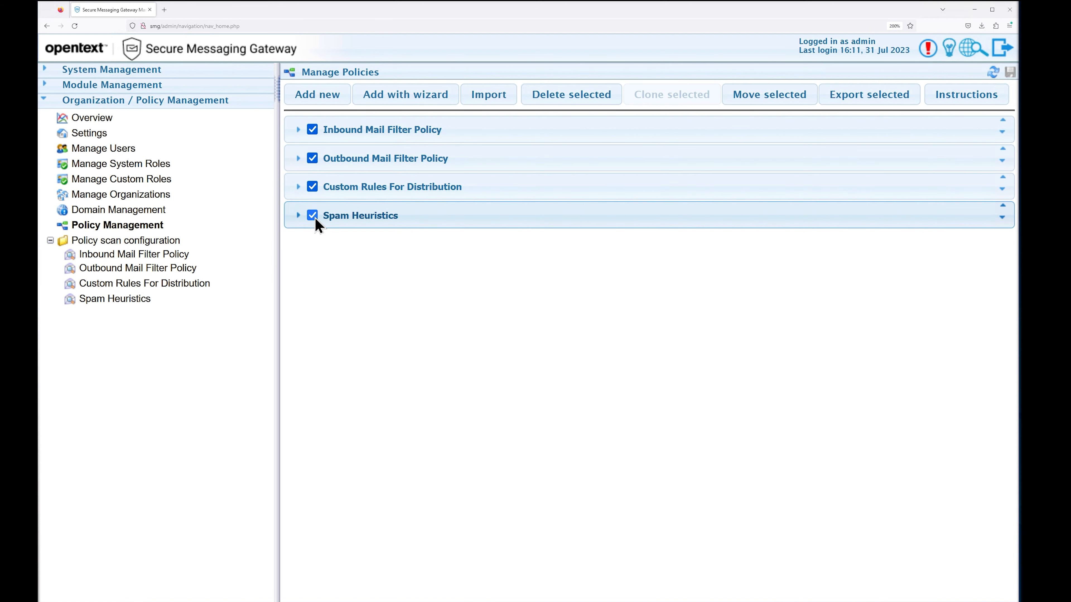
{"action": "left_click", "coordinate": [843, 101]}
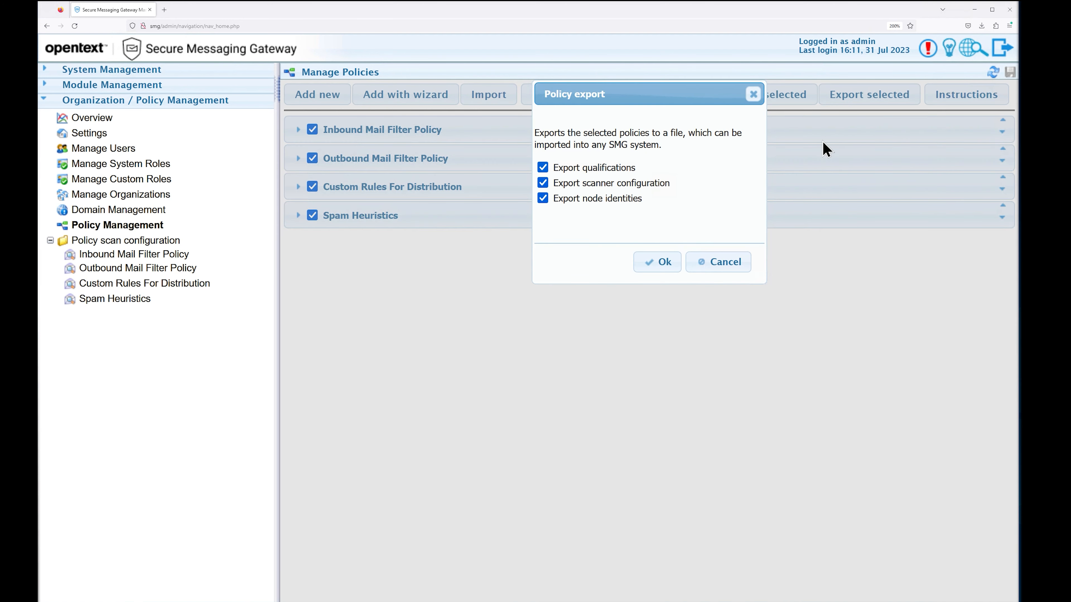
{"action": "left_click", "coordinate": [543, 199]}
{"action": "left_click", "coordinate": [666, 261]}
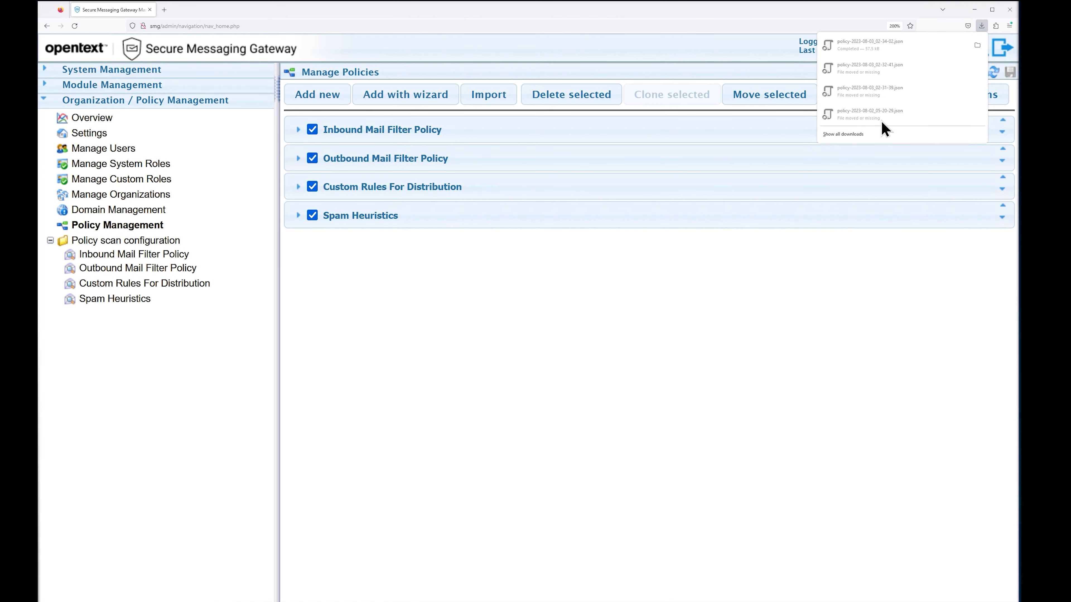
- Show the newly exported file in its download folder and rename it to "System Policy Backup"
{"action": "left_click", "coordinate": [977, 46]}
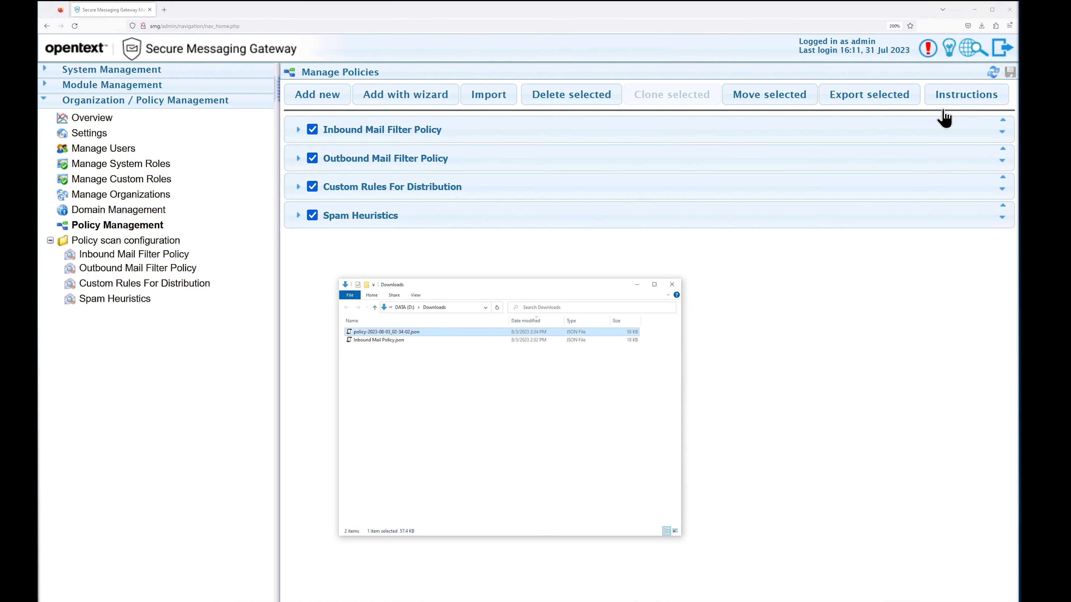
{"action": "key", "text": "F2"}
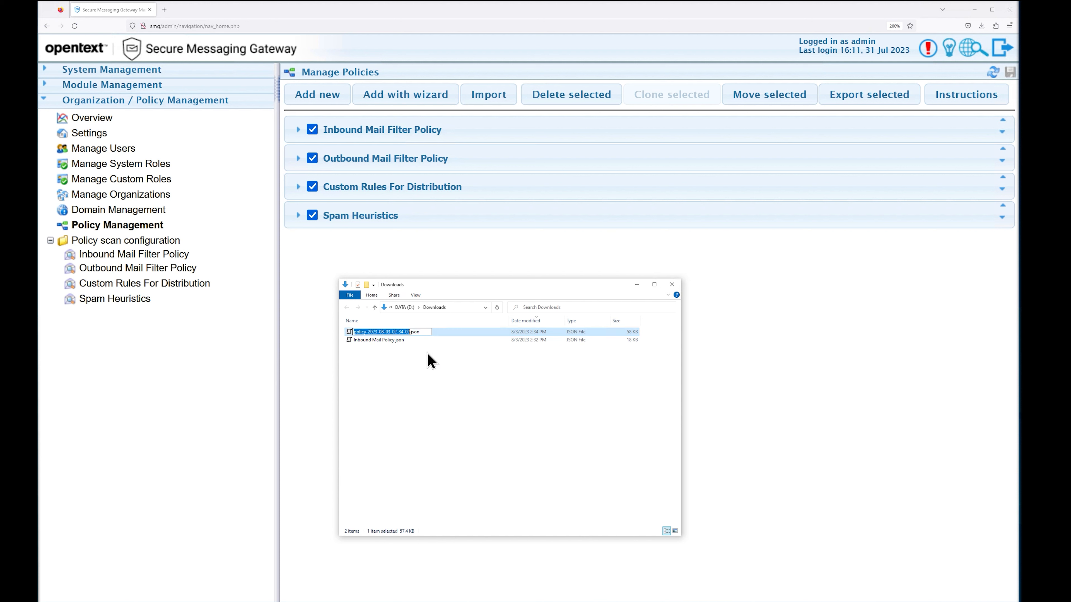
{"action": "type", "text": "System Policy Backup"}
{"action": "key", "text": "Return"}
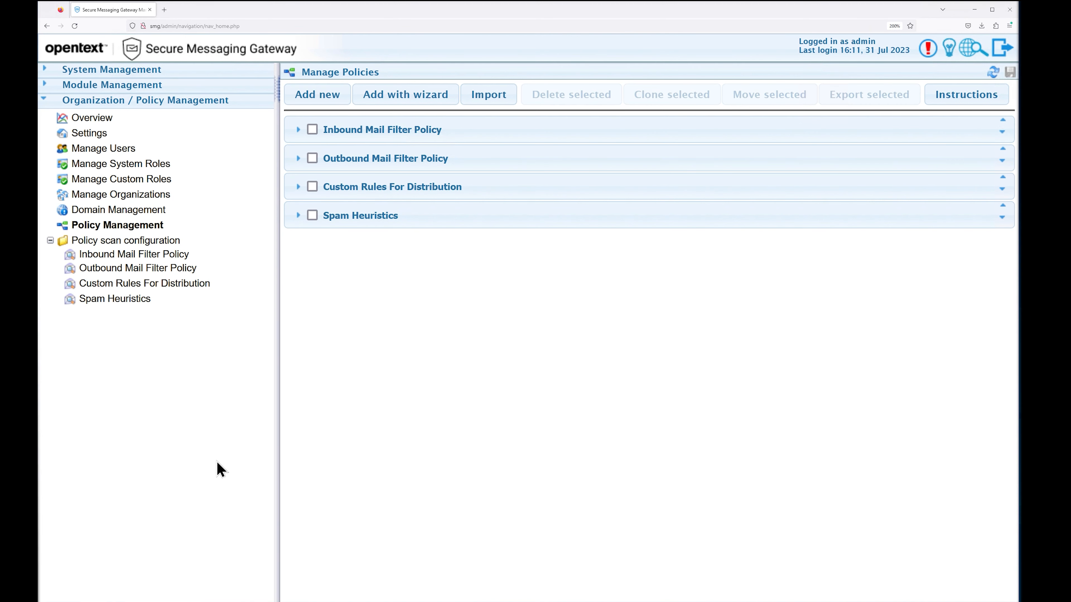
- Export the Custom Rules For Distribution and Spam Heuristics policies with qualifications, scanner configuration and node identities included
{"action": "left_click", "coordinate": [311, 216]}
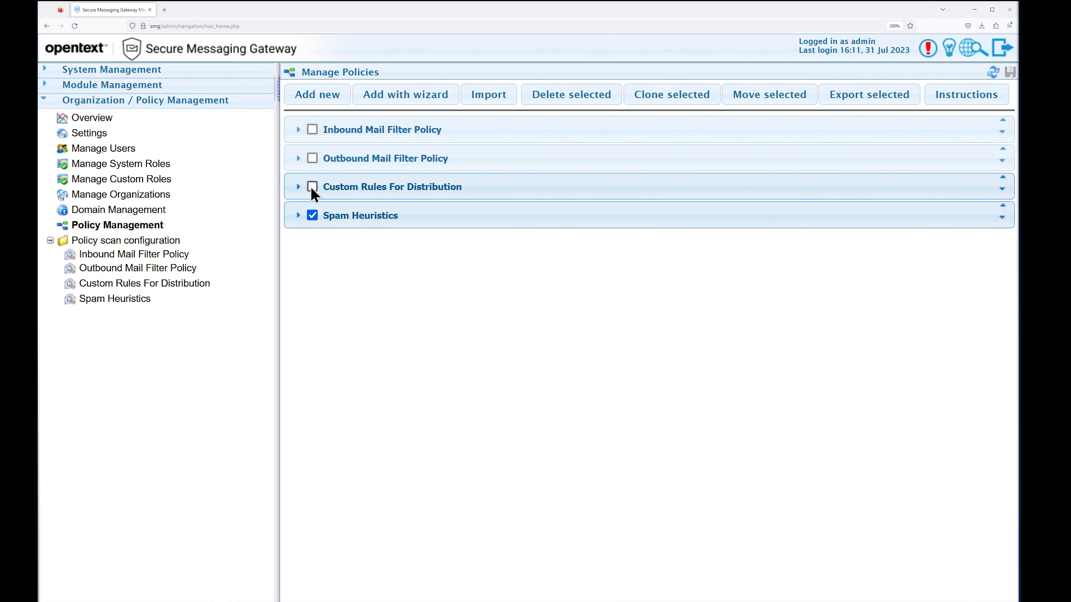
{"action": "left_click", "coordinate": [312, 188]}
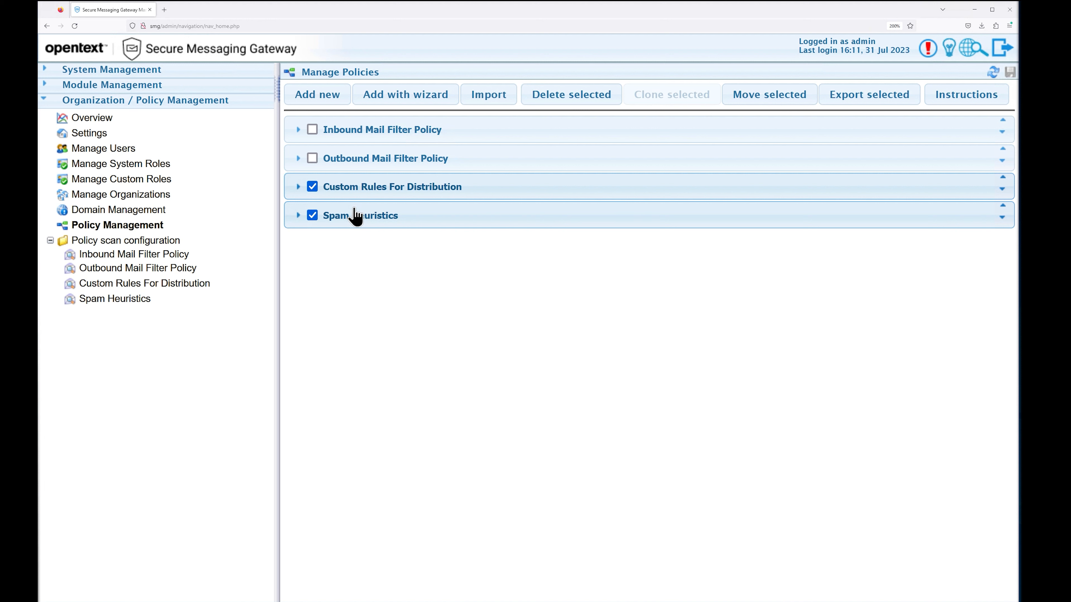
{"action": "left_click", "coordinate": [879, 104]}
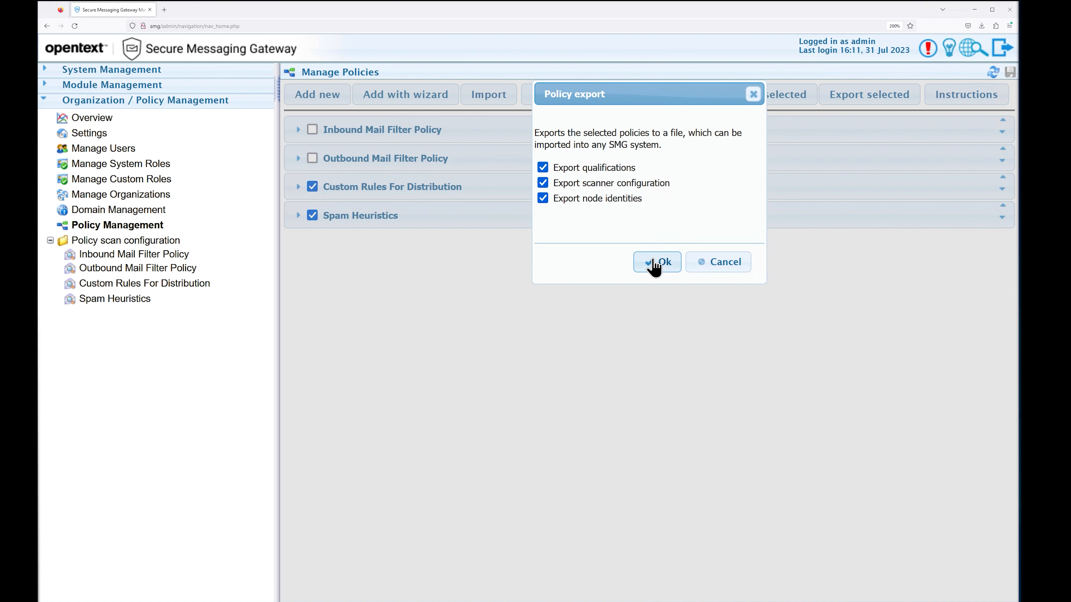
{"action": "left_click", "coordinate": [659, 264]}
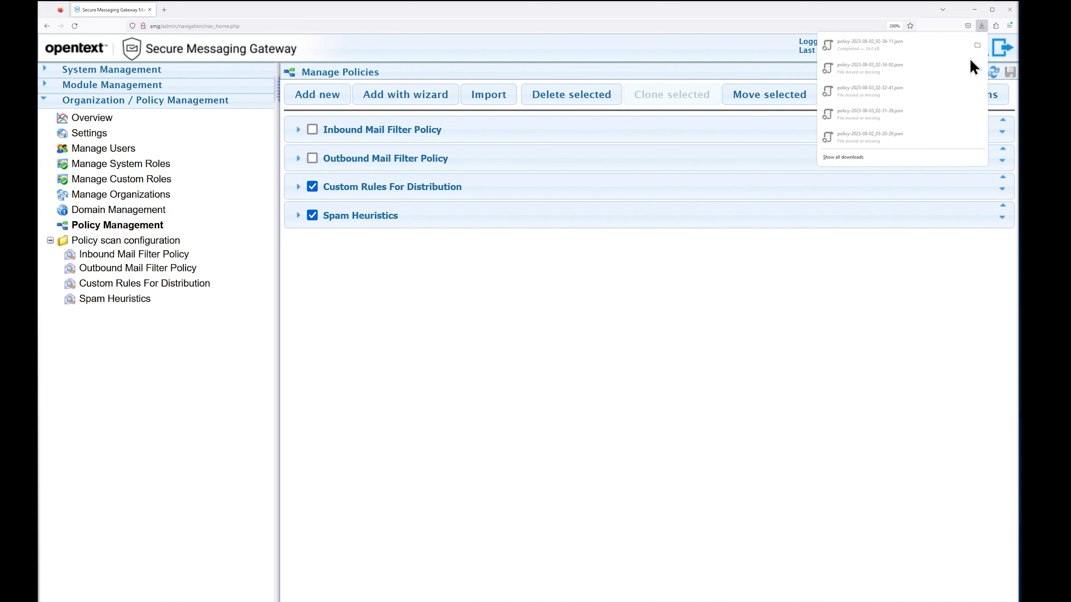
- Show the latest exported policy file in its download folder and rename it to "Custom Node Configuration"
{"action": "left_click", "coordinate": [977, 44]}
{"action": "left_click", "coordinate": [411, 333]}
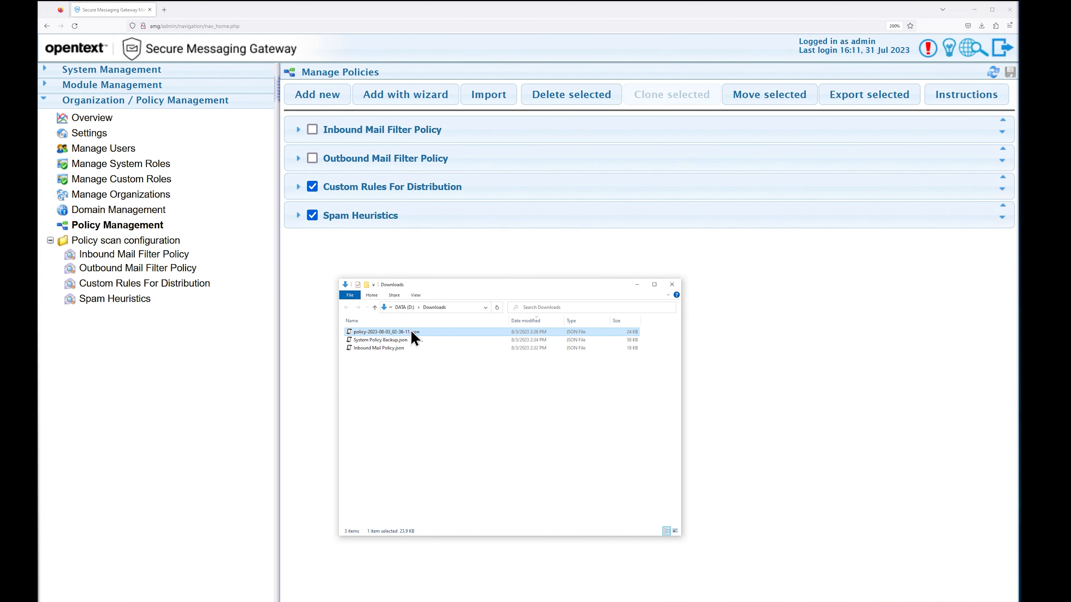
{"action": "type", "text": "Cust"}
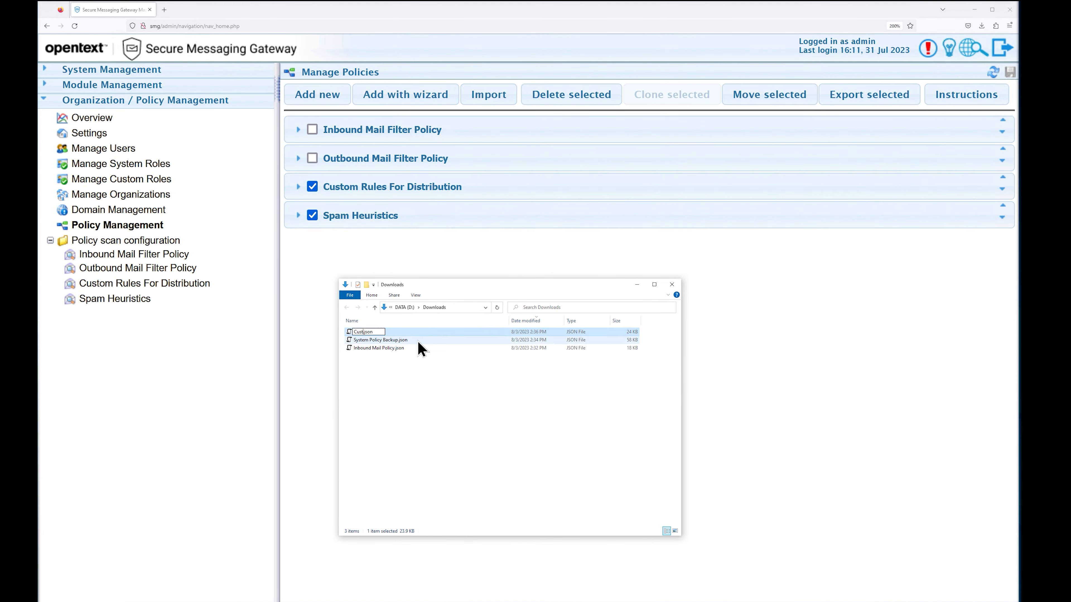
{"action": "type", "text": "om Node Configuration"}
{"action": "key", "text": "Return"}
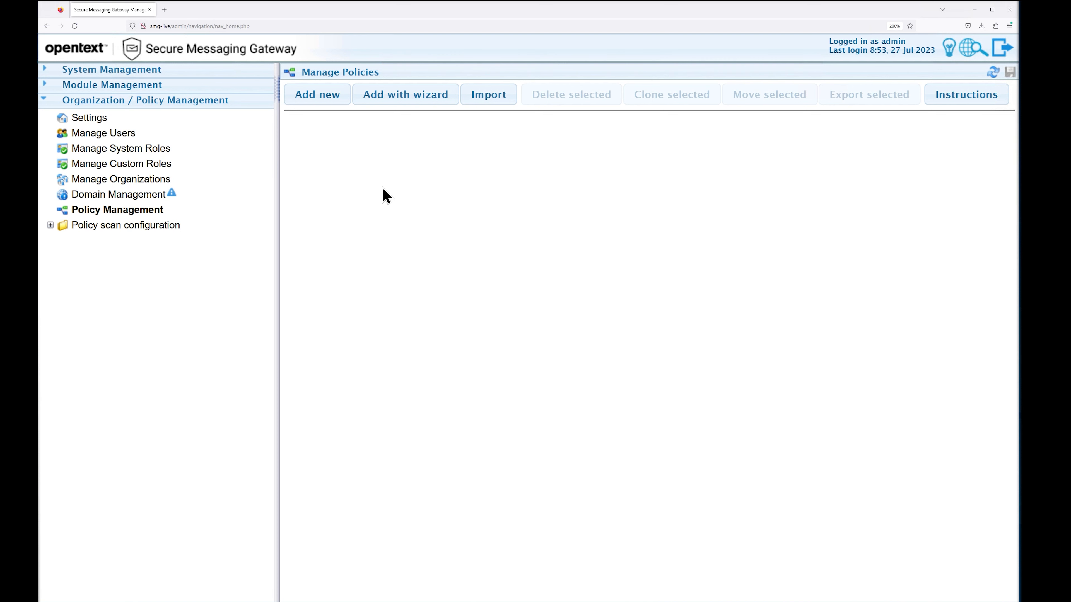
- Start a policy import on the smg-live system and load the file Inbound Mail Policy.json
{"action": "left_click", "coordinate": [497, 105]}
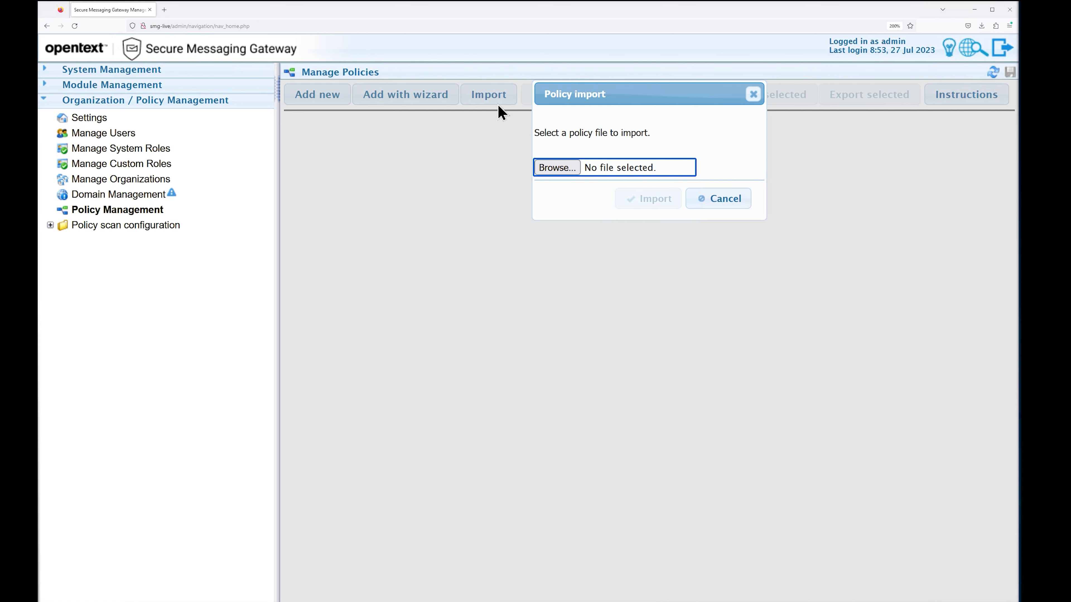
{"action": "left_click", "coordinate": [576, 173]}
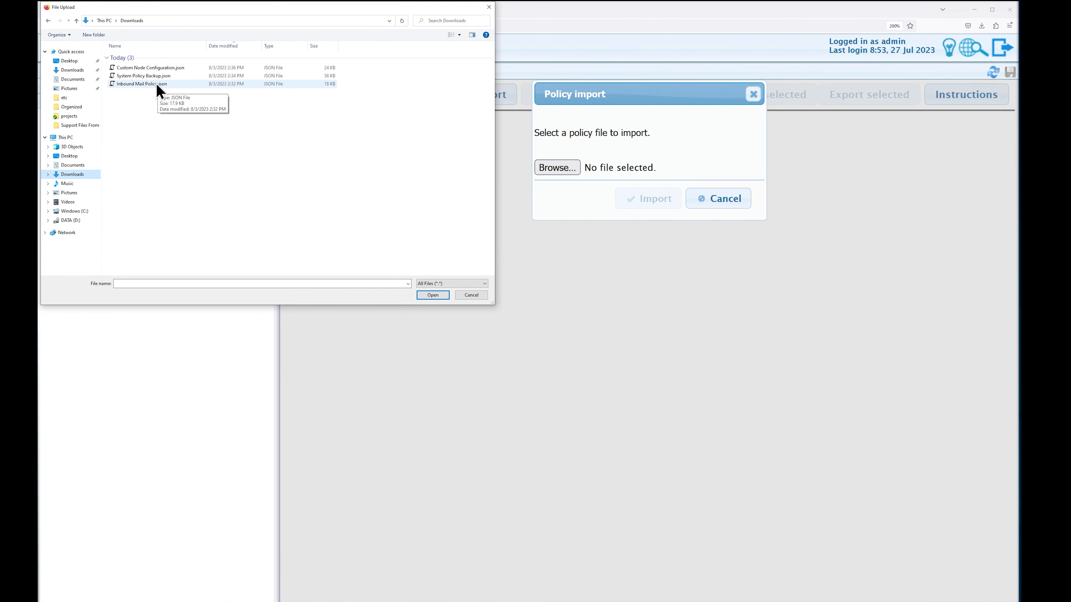
{"action": "left_click", "coordinate": [159, 84]}
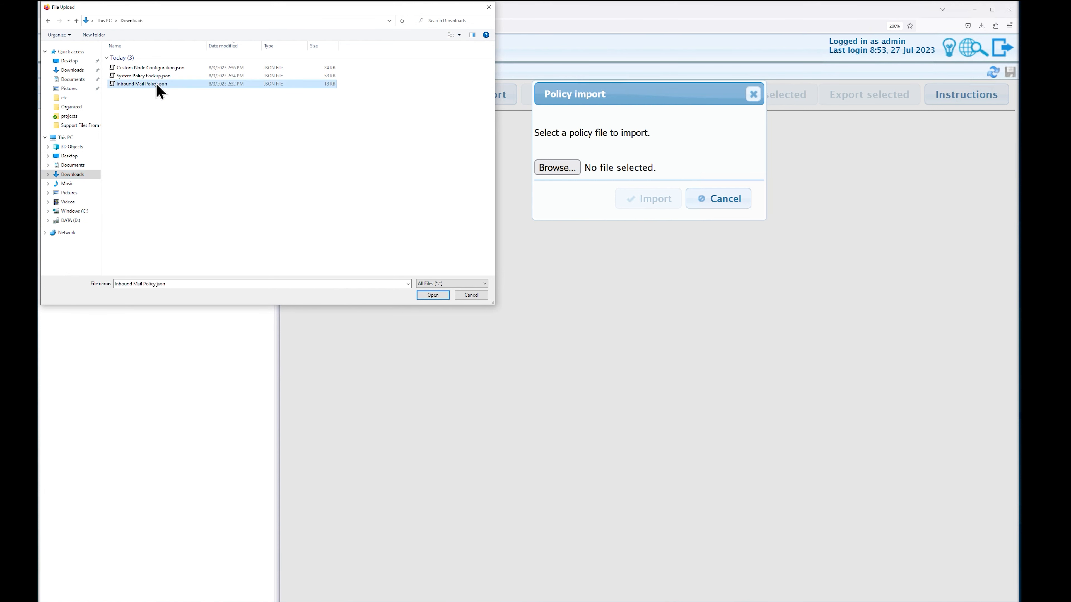
{"action": "left_click", "coordinate": [433, 296]}
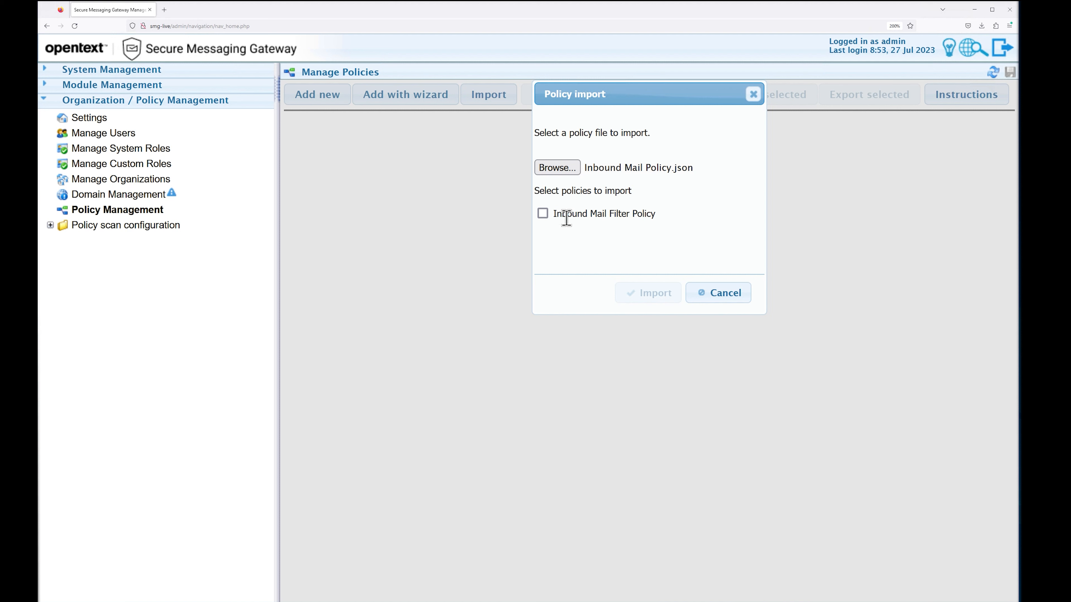
- Import the Inbound Mail Filter Policy as a full policy with the import timestamp appended
{"action": "left_click", "coordinate": [543, 215]}
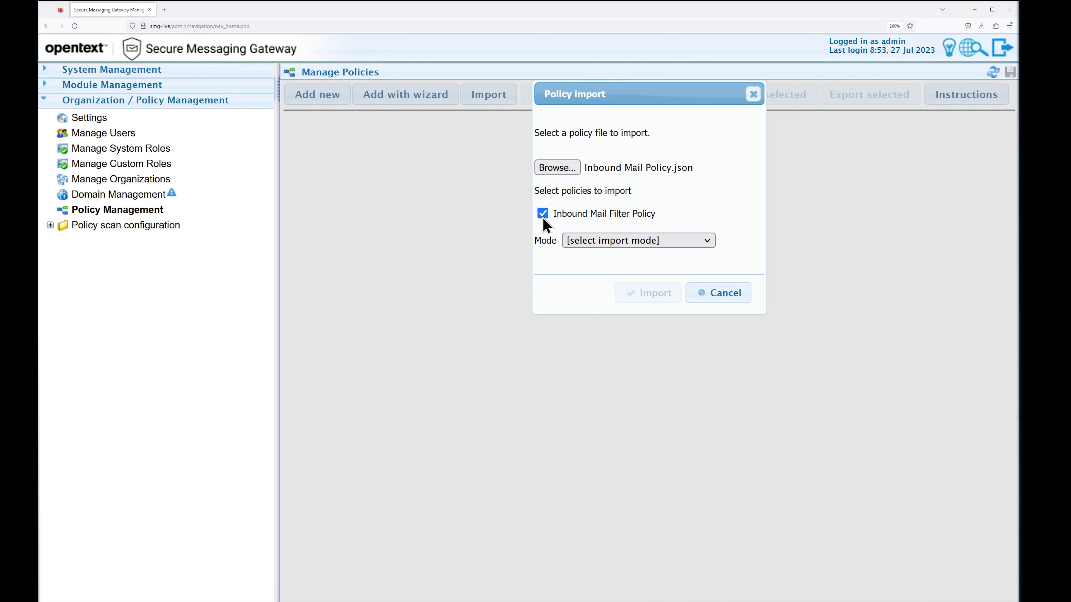
{"action": "left_click", "coordinate": [711, 241]}
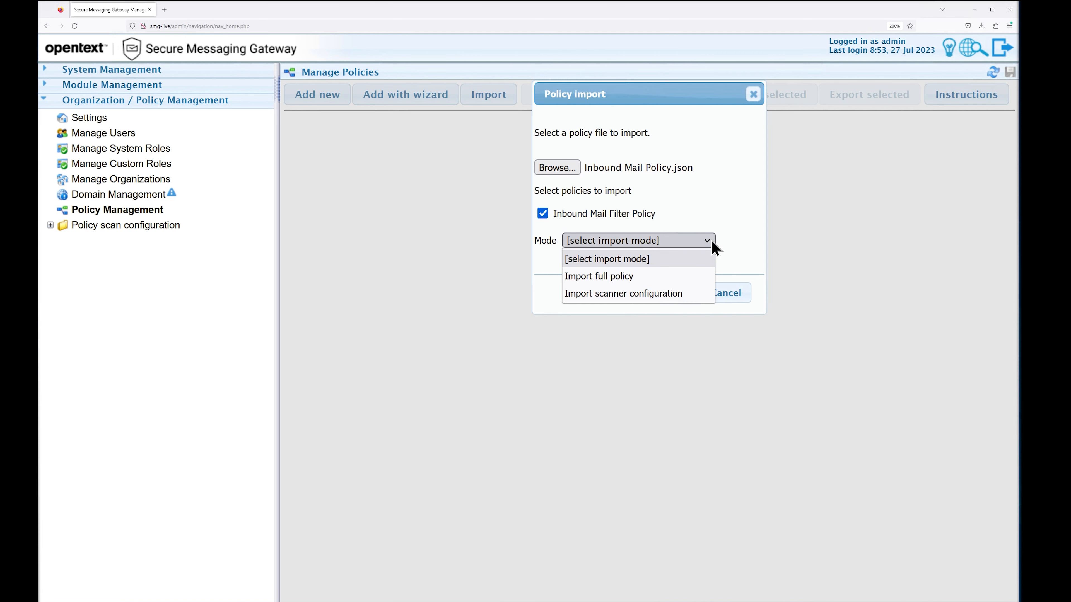
{"action": "left_click", "coordinate": [634, 292]}
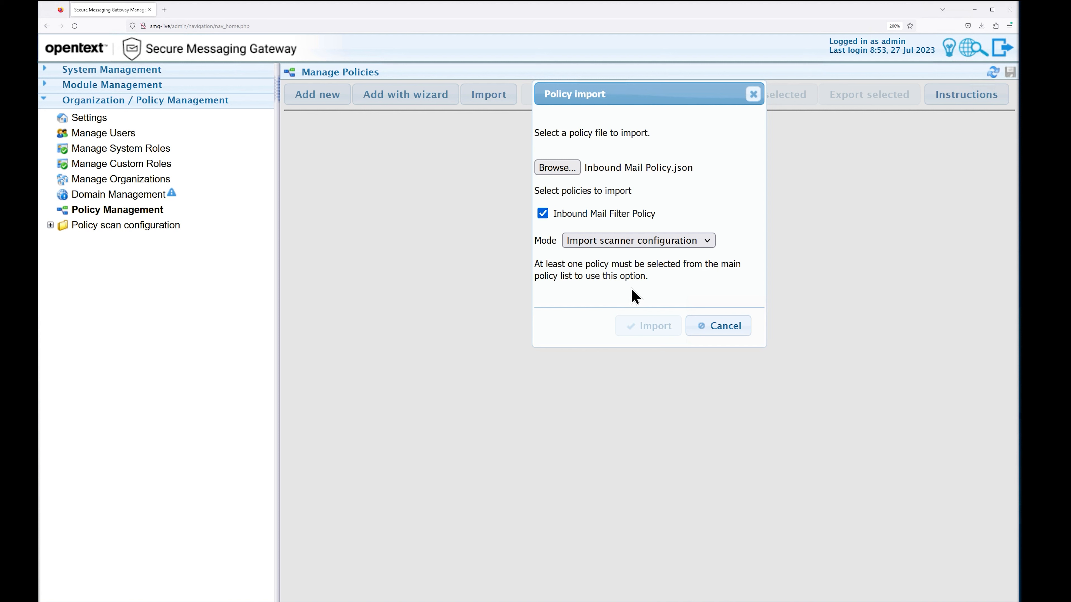
{"action": "left_click", "coordinate": [612, 247]}
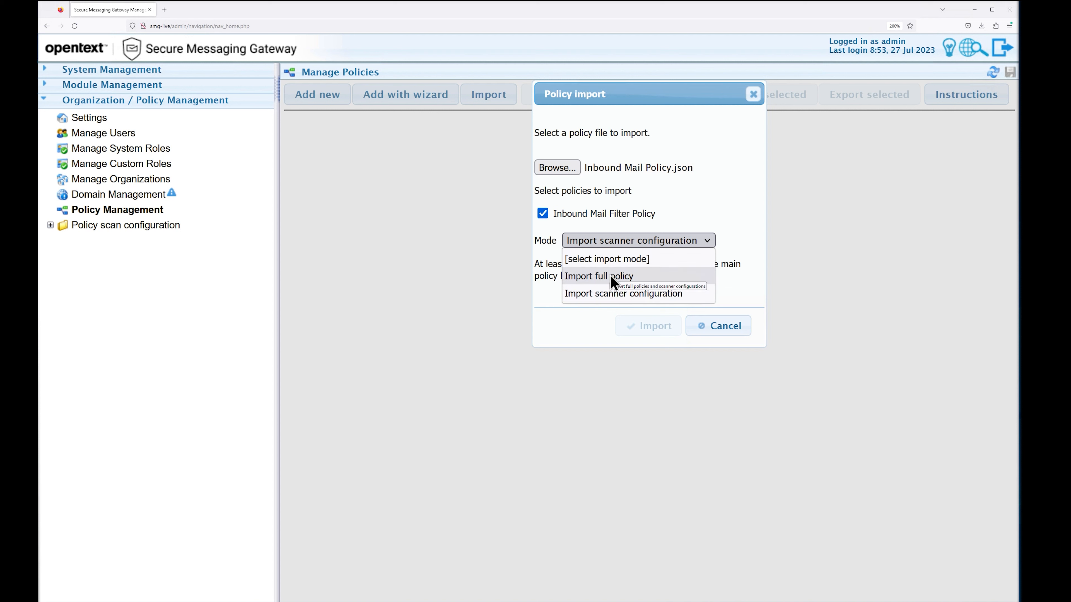
{"action": "left_click", "coordinate": [612, 276]}
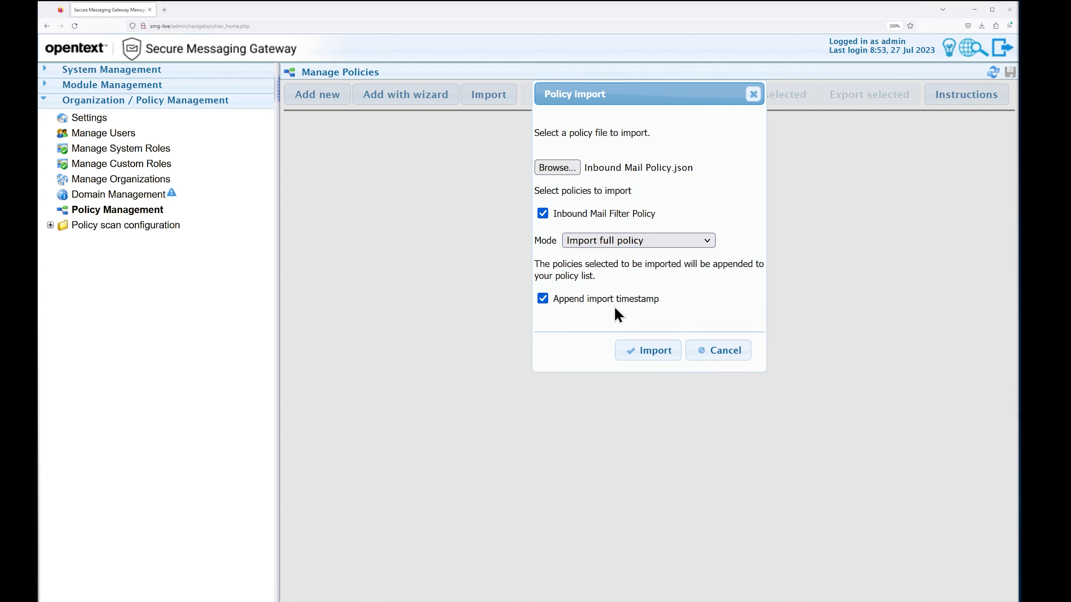
{"action": "mouse_move", "coordinate": [614, 303]}
{"action": "left_click", "coordinate": [671, 348]}
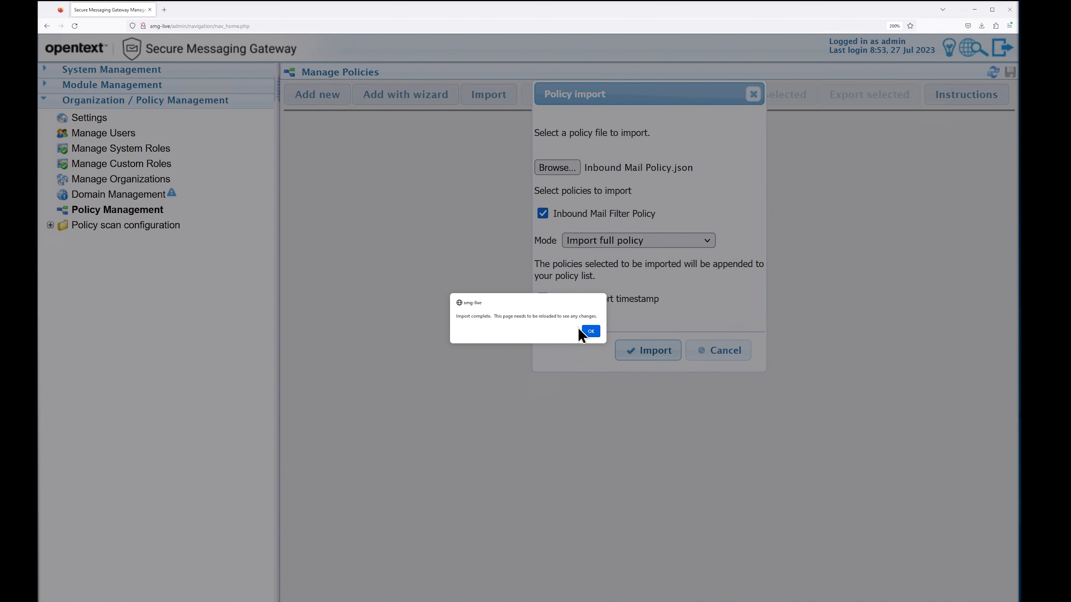
{"action": "left_click", "coordinate": [590, 331]}
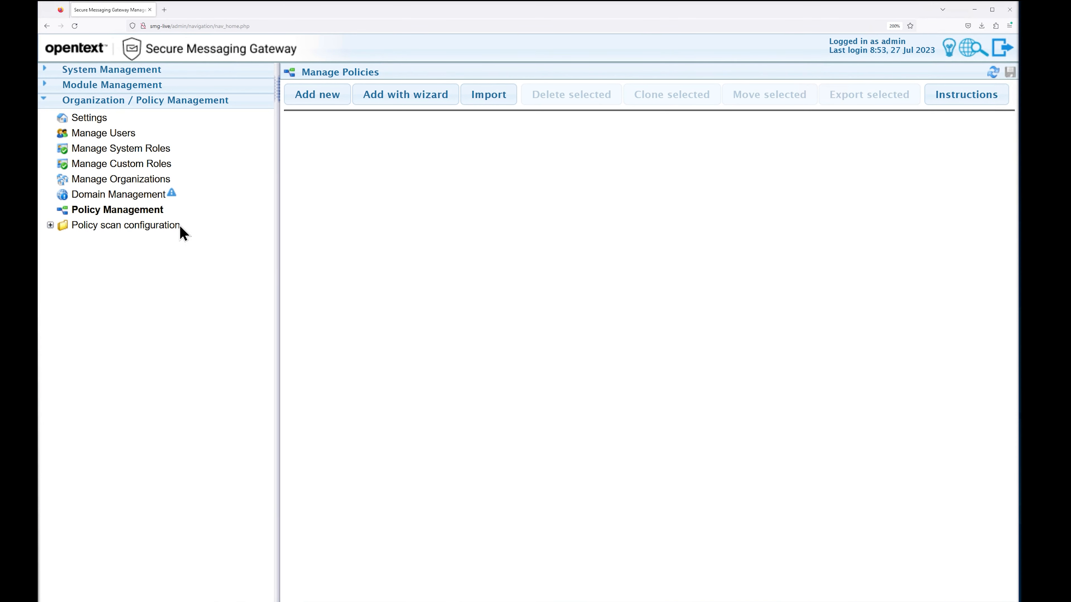
- Refresh the policy list and examine the imported Inbound Mail Filter Policy's scan filter configuration
{"action": "left_click", "coordinate": [150, 213]}
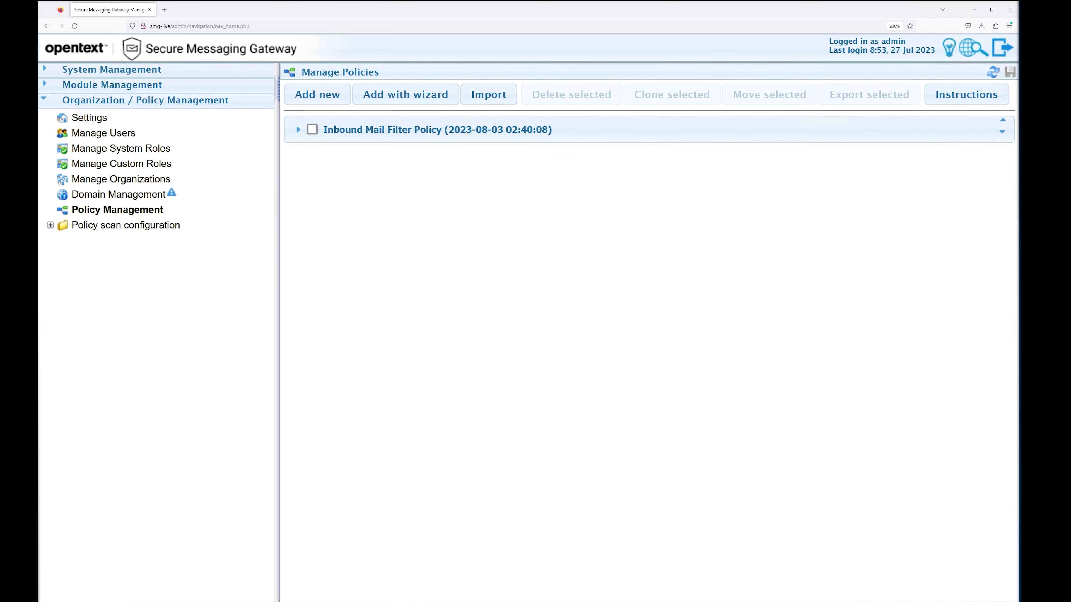
{"action": "left_click", "coordinate": [51, 225]}
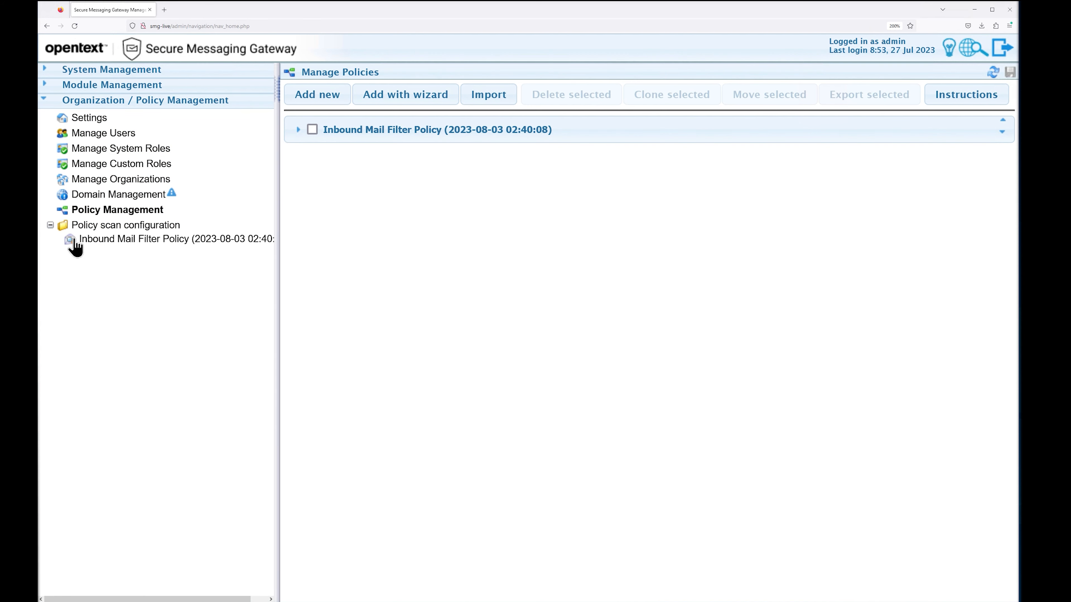
{"action": "left_click", "coordinate": [95, 240]}
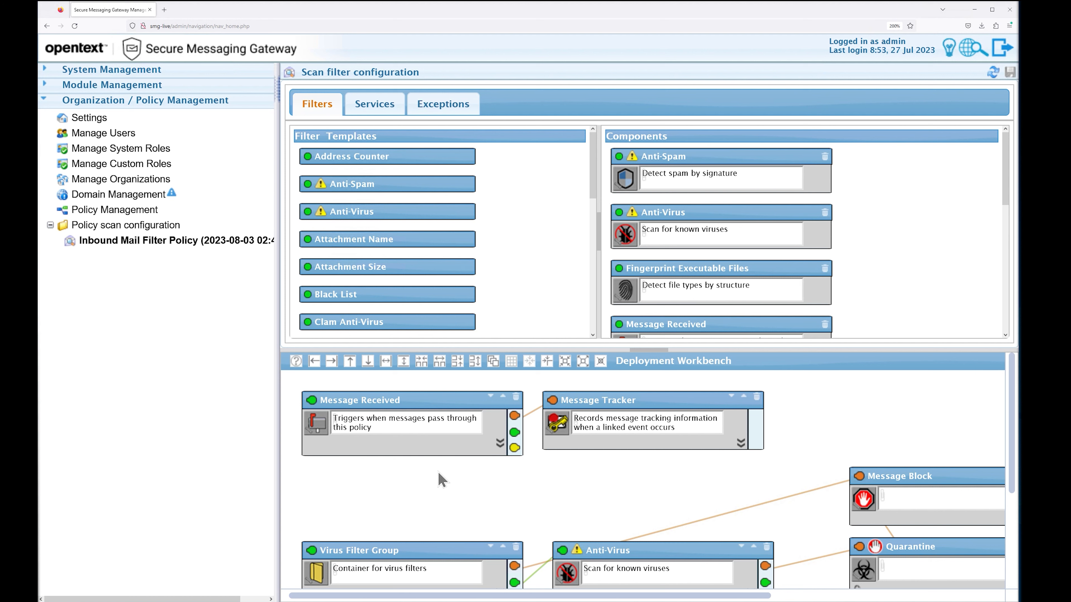
- Delete the imported Inbound Mail Filter Policy from the policy list and save the change
{"action": "left_click", "coordinate": [144, 215]}
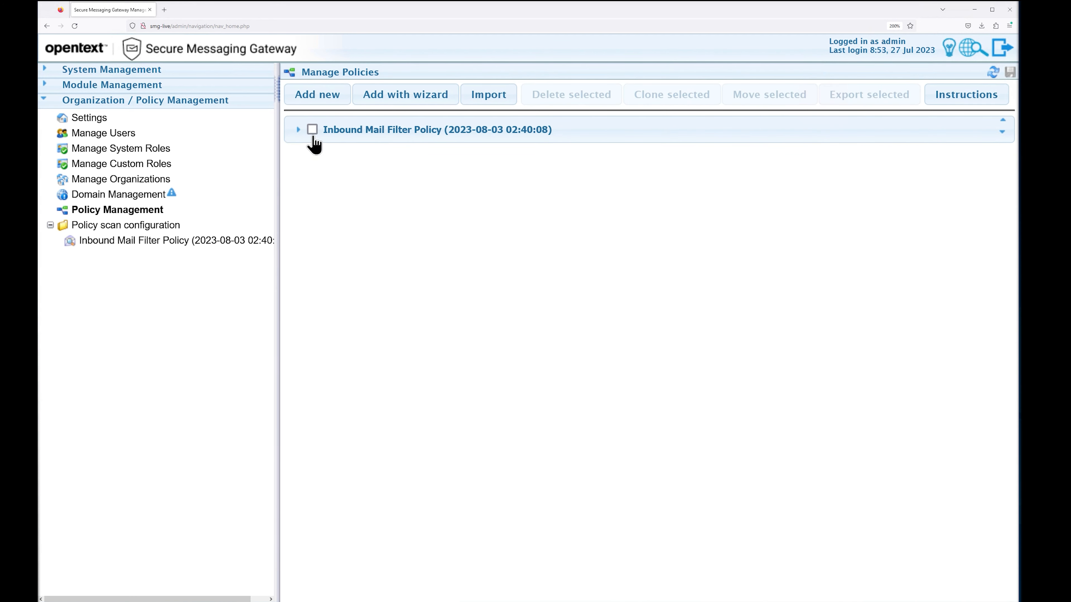
{"action": "left_click", "coordinate": [312, 129]}
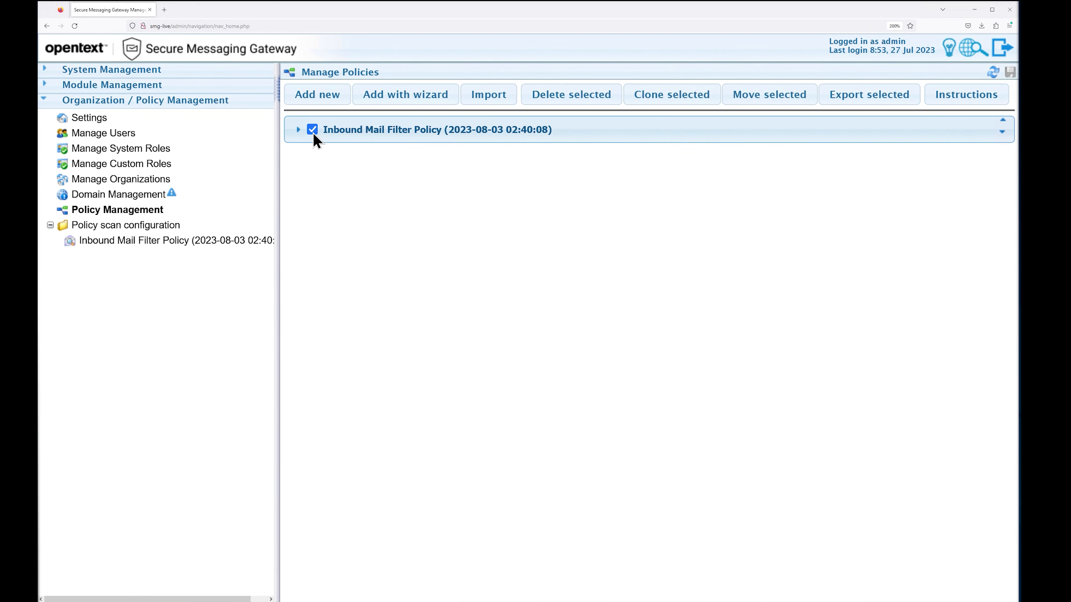
{"action": "left_click", "coordinate": [596, 100]}
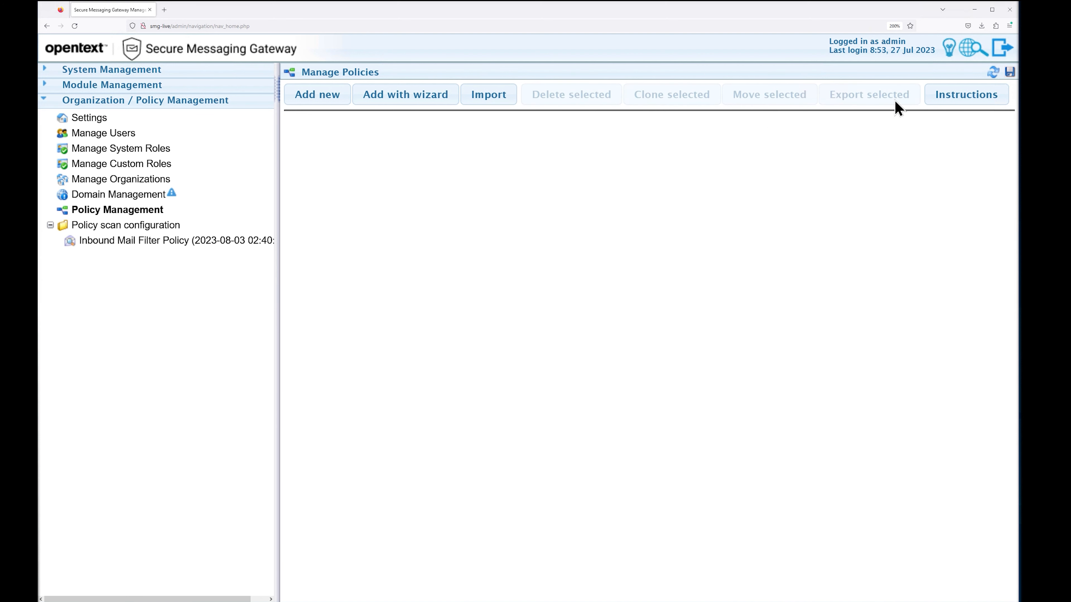
{"action": "left_click", "coordinate": [1010, 72]}
- Import the Inbound and Outbound Mail Filter Policies from System Policy Backup.json as full policies with timestamps, and refresh the policy list
{"action": "left_click", "coordinate": [504, 101]}
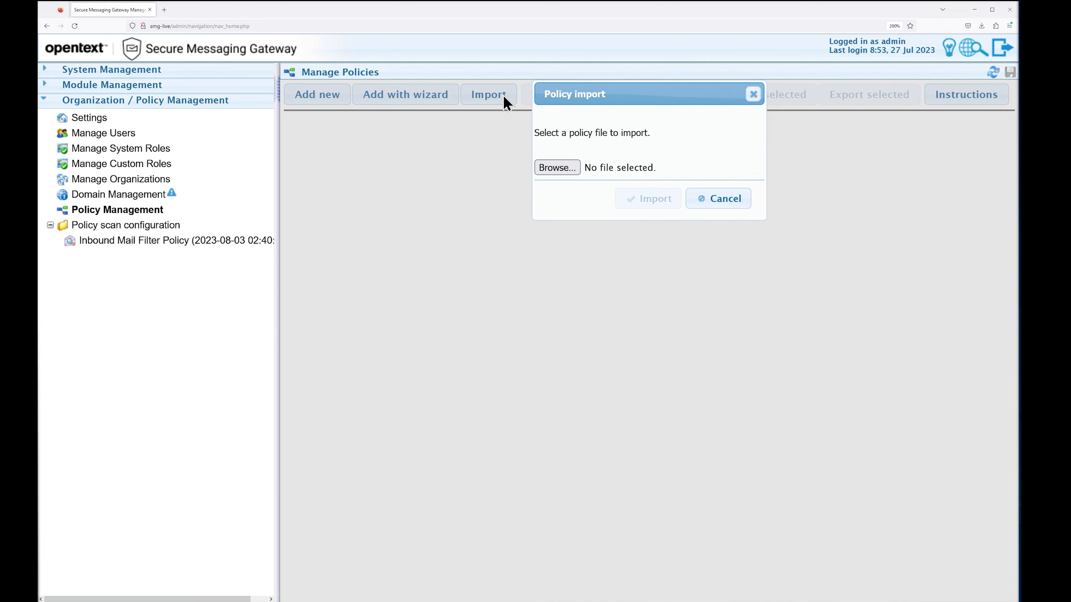
{"action": "left_click", "coordinate": [557, 168]}
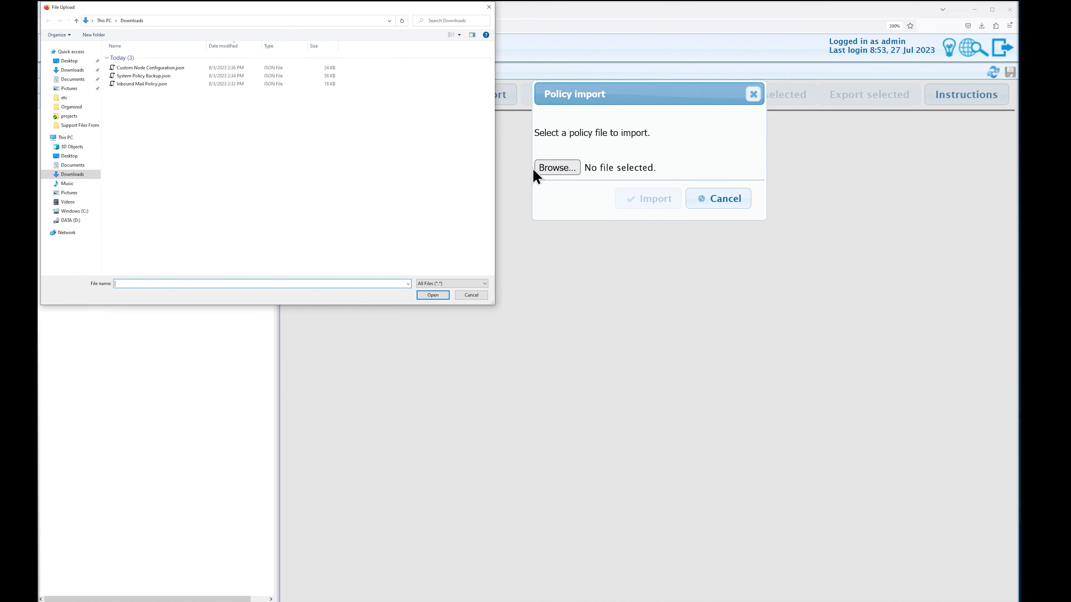
{"action": "double_click", "coordinate": [145, 75]}
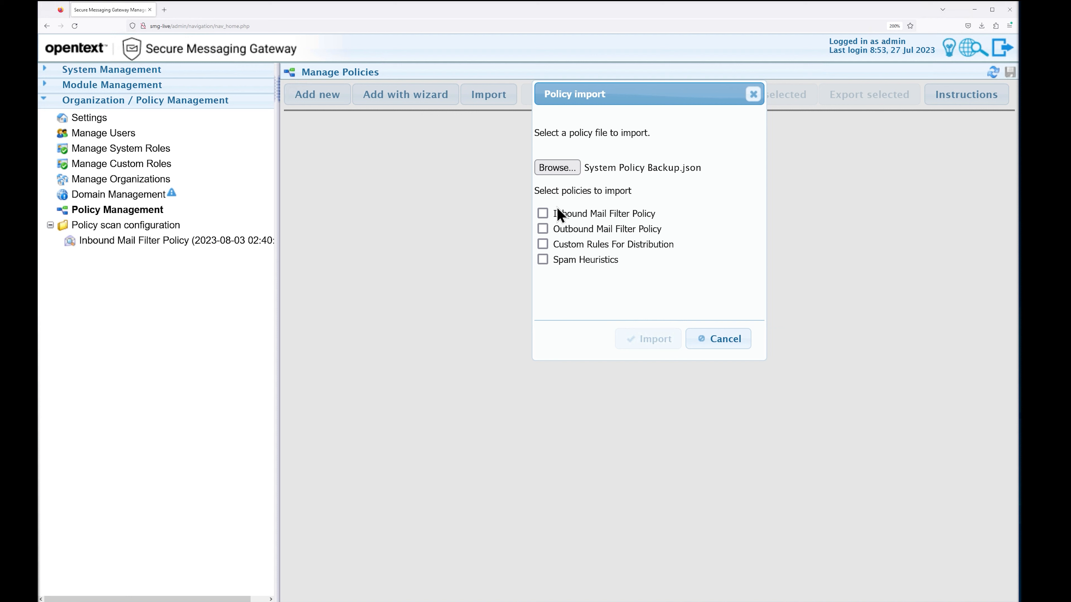
{"action": "left_click", "coordinate": [542, 214]}
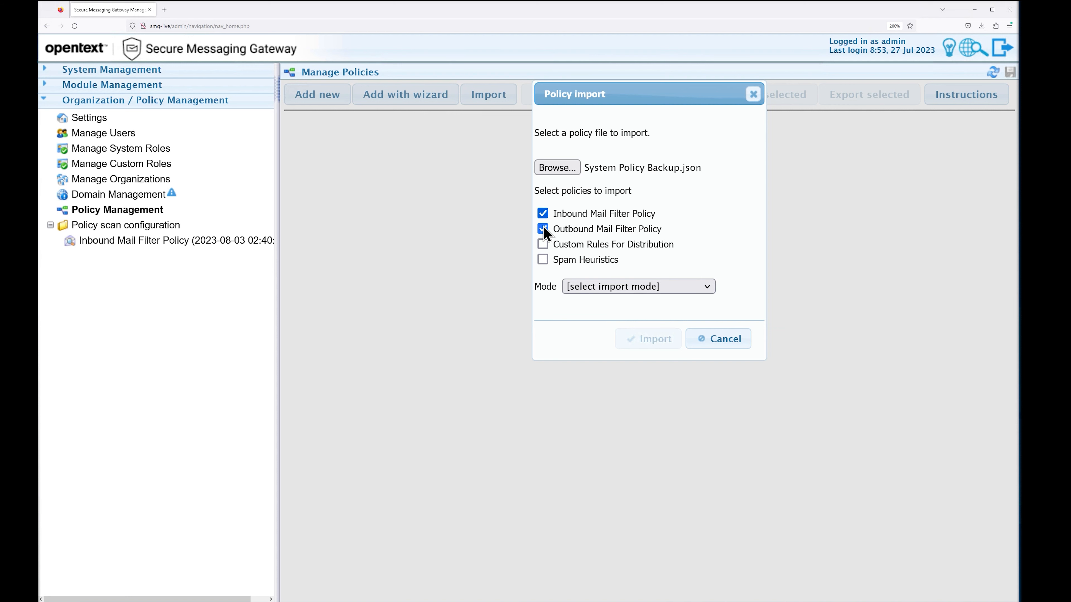
{"action": "left_click", "coordinate": [588, 291]}
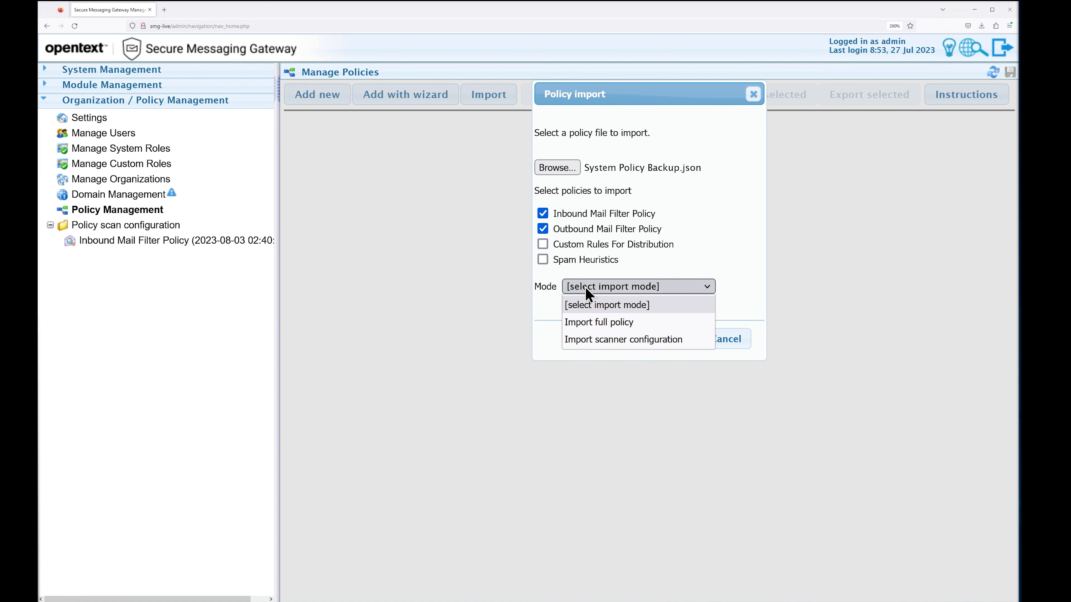
{"action": "left_click", "coordinate": [606, 324]}
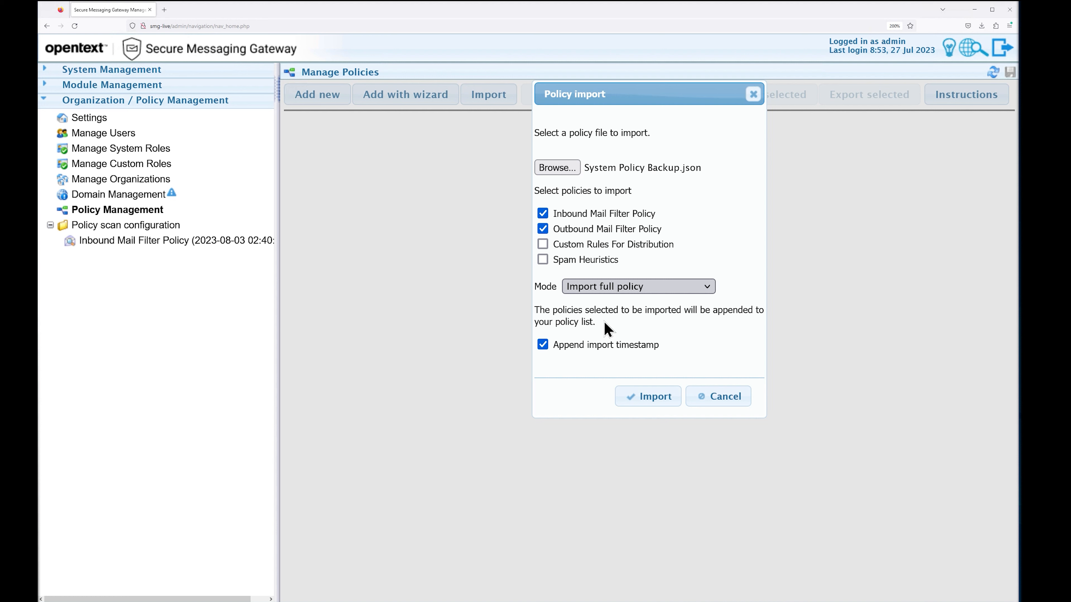
{"action": "left_click", "coordinate": [671, 397]}
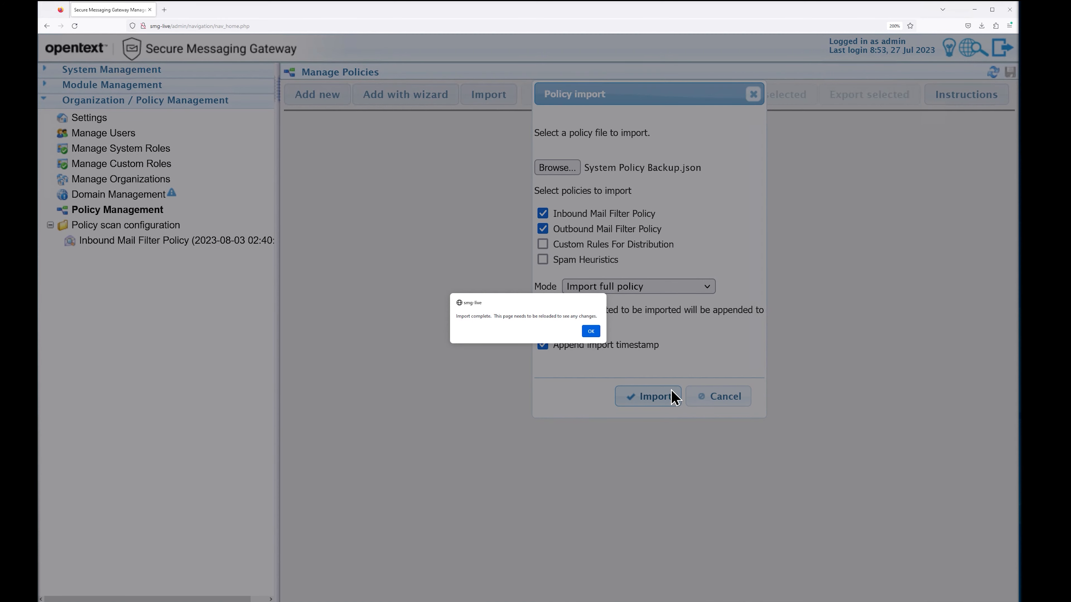
{"action": "left_click", "coordinate": [591, 331]}
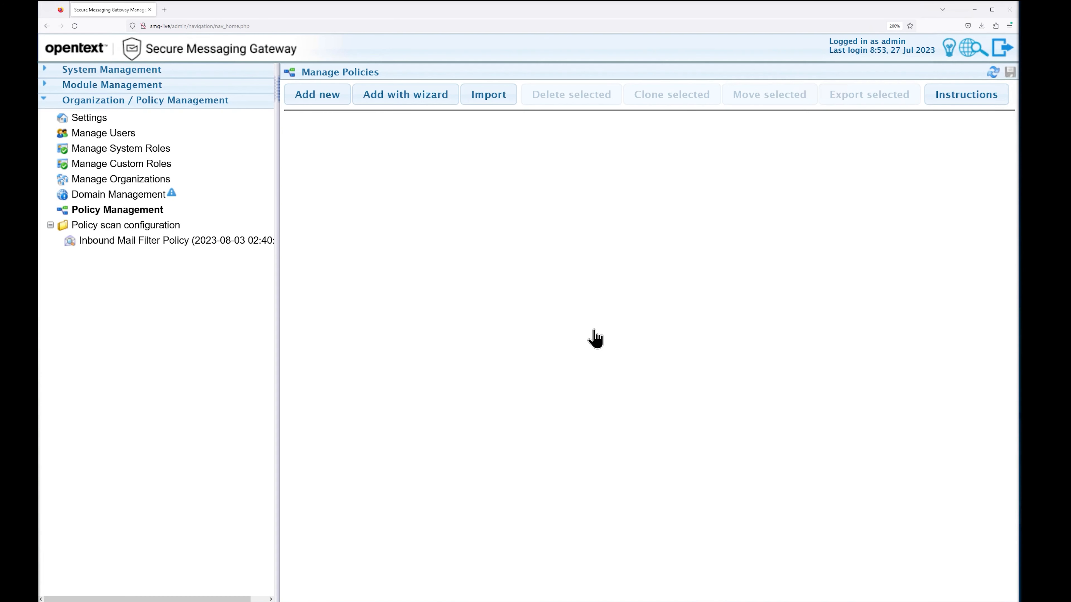
{"action": "left_click", "coordinate": [120, 216]}
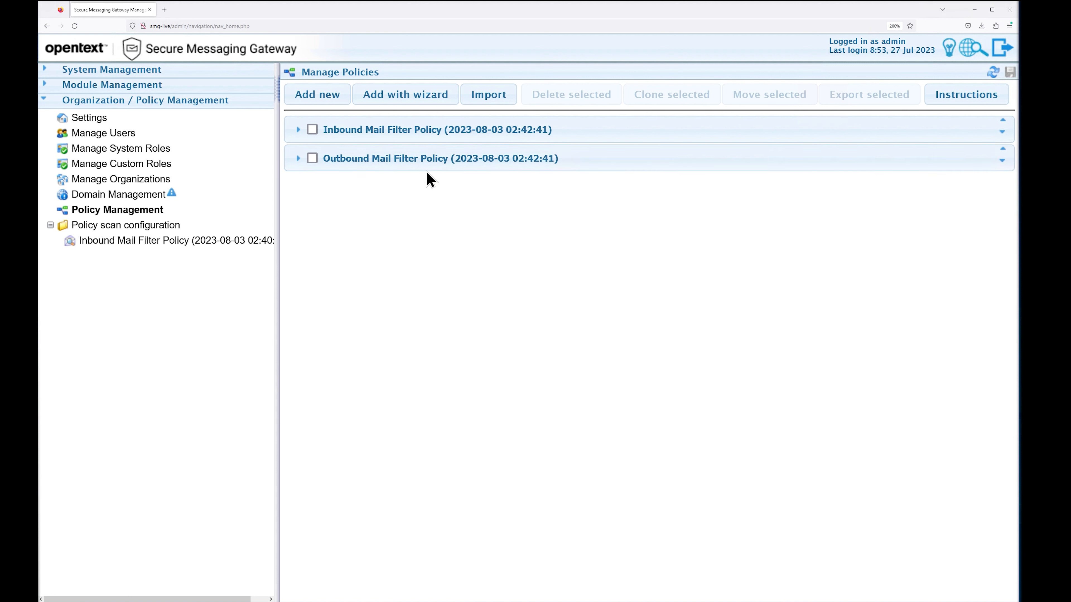
- Create an SMTP mail traffic policy with the setup wizard for inbound mail only, keeping virus detection, attachment blocking and message tracker enabled
{"action": "left_click", "coordinate": [396, 105]}
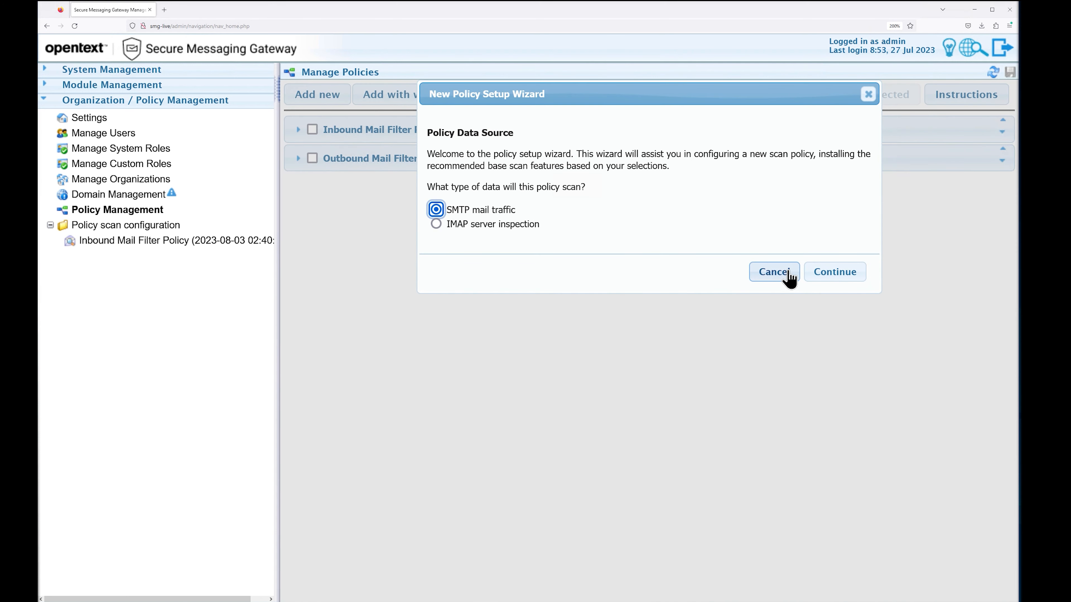
{"action": "left_click", "coordinate": [833, 274]}
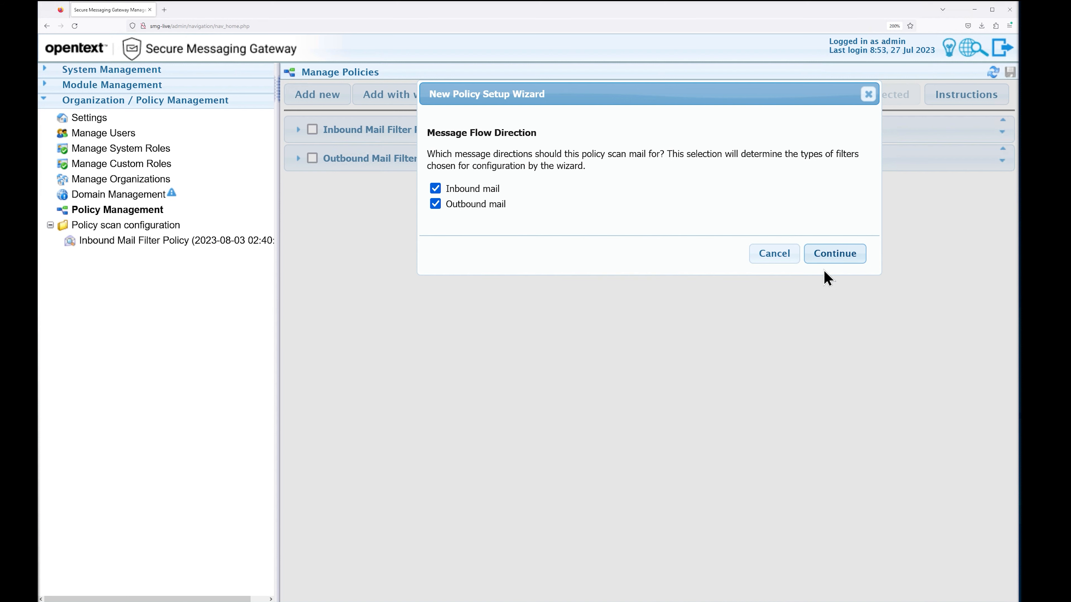
{"action": "left_click", "coordinate": [438, 202]}
{"action": "left_click", "coordinate": [841, 258]}
{"action": "left_click", "coordinate": [850, 259]}
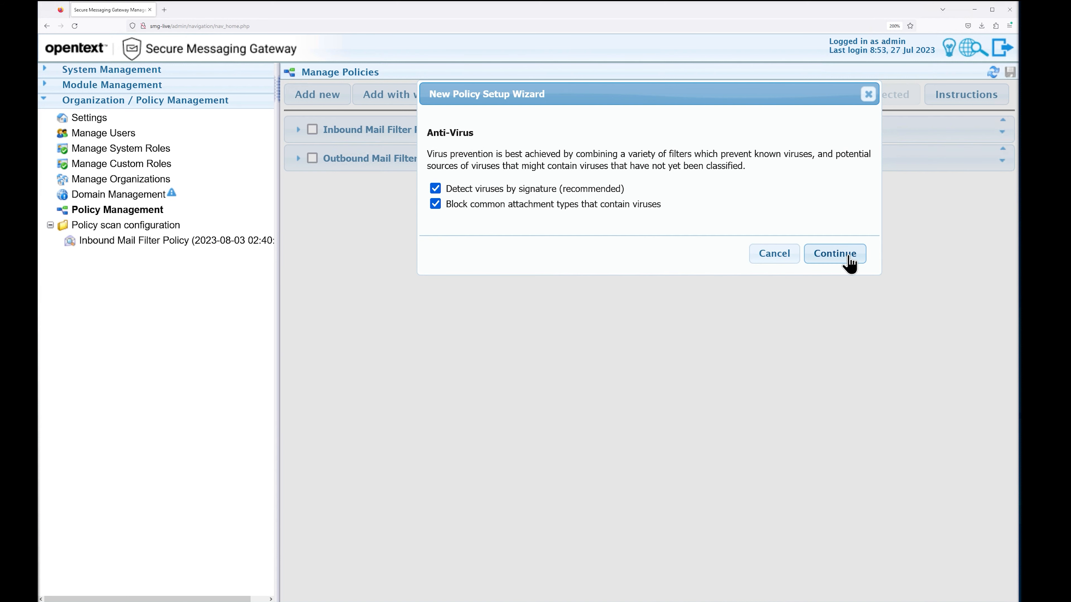
{"action": "left_click", "coordinate": [849, 258]}
{"action": "left_click", "coordinate": [841, 277]}
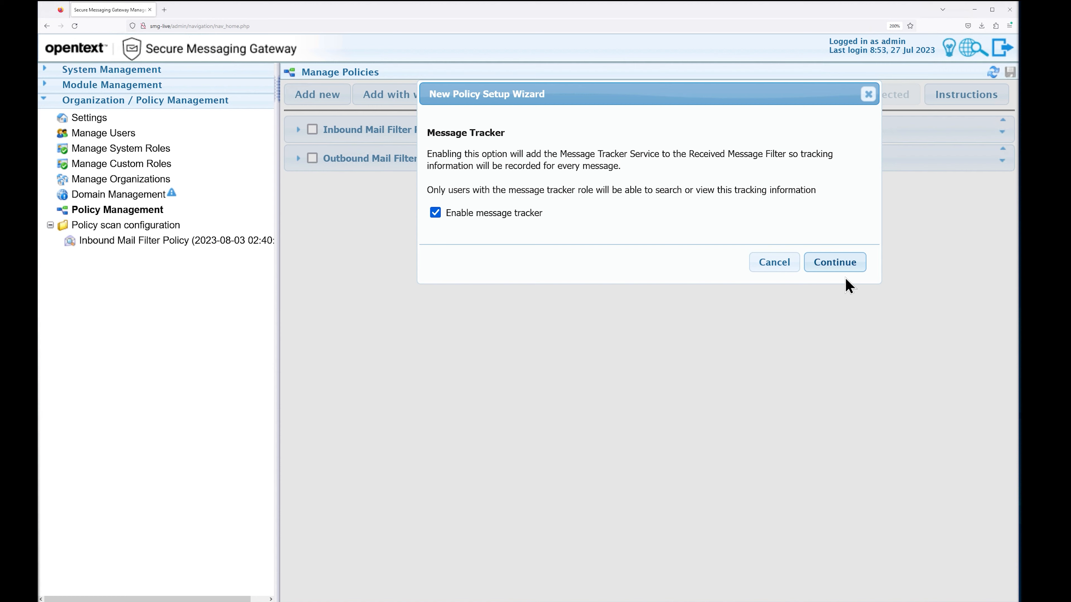
{"action": "left_click", "coordinate": [833, 265]}
{"action": "left_click", "coordinate": [837, 386]}
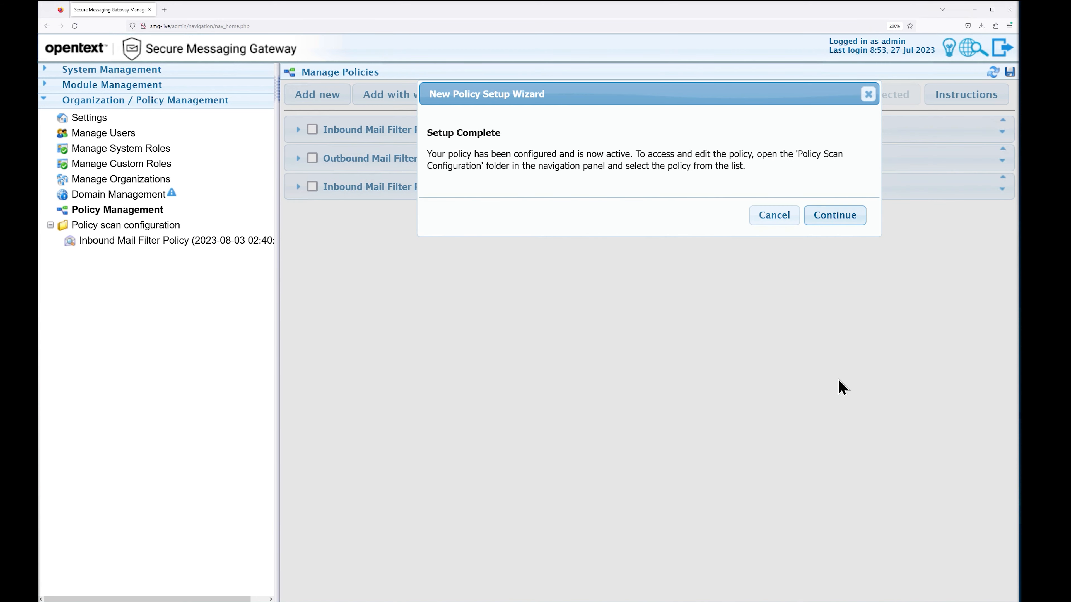
{"action": "left_click", "coordinate": [833, 216]}
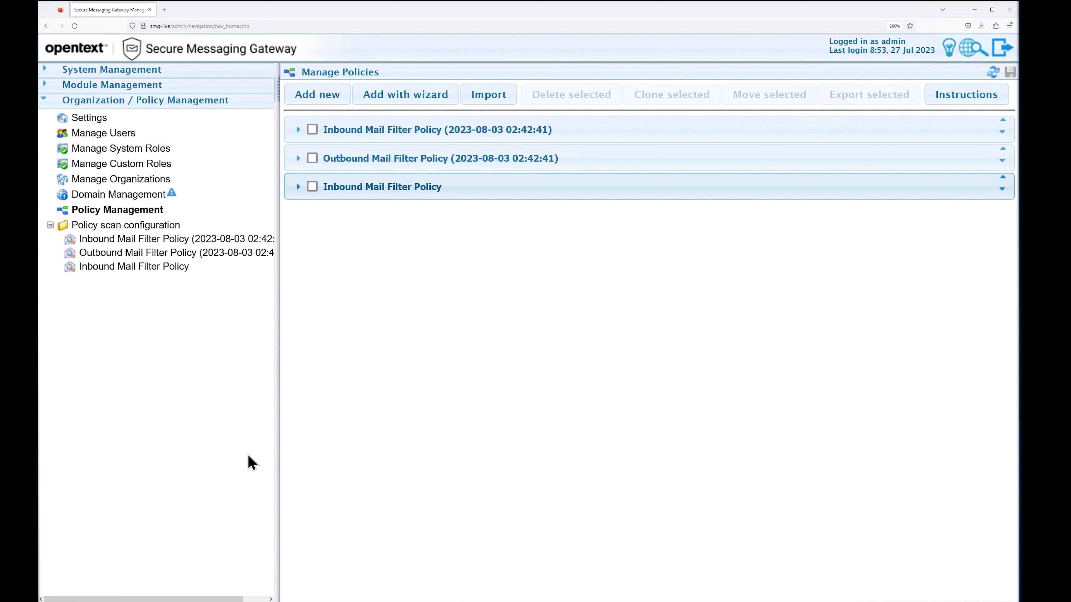
- Select the Inbound Mail Filter Policy without a timestamp as target and load Custom Node Configuration.json for a policy import
{"action": "left_click", "coordinate": [314, 188]}
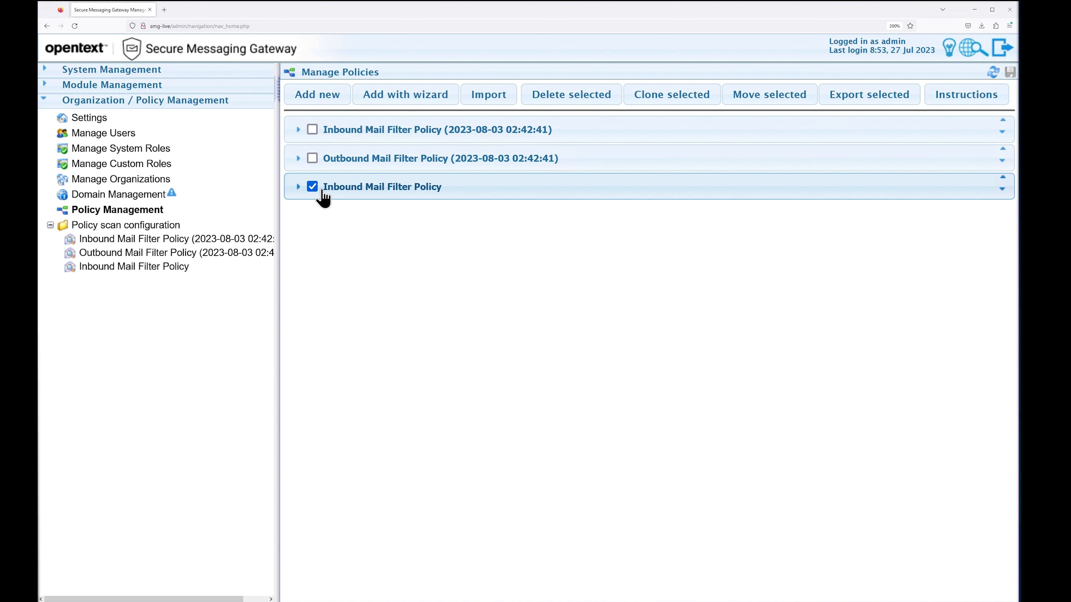
{"action": "left_click", "coordinate": [492, 101]}
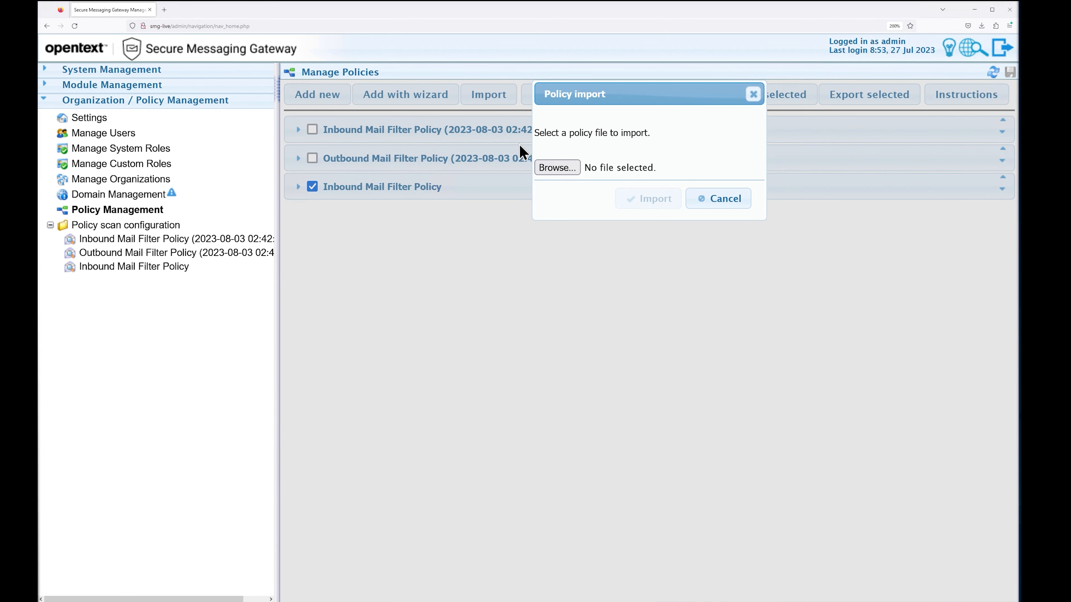
{"action": "left_click", "coordinate": [557, 171]}
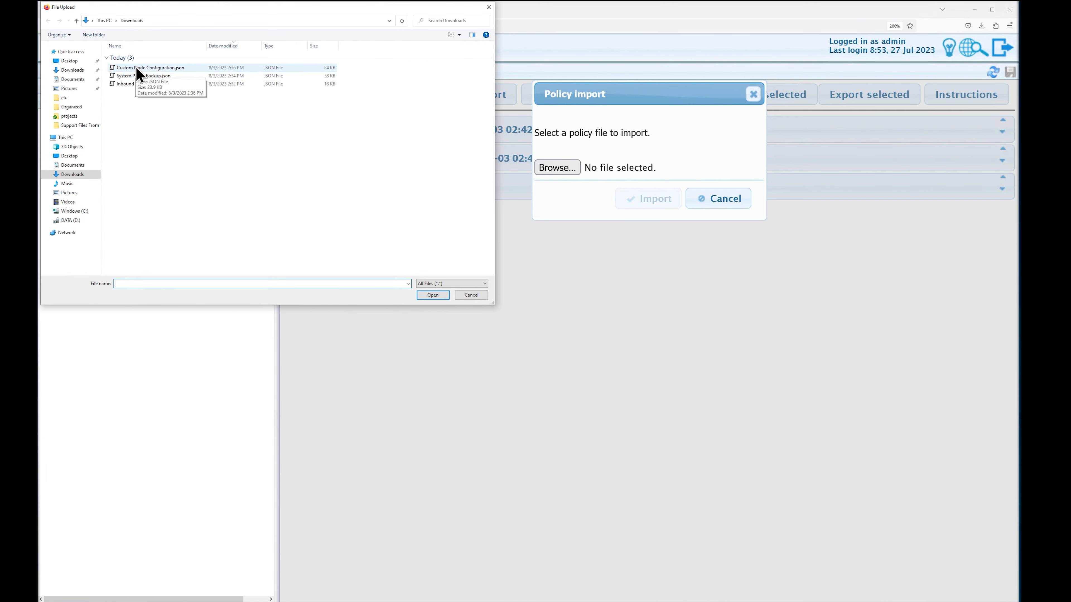
{"action": "left_click", "coordinate": [140, 76]}
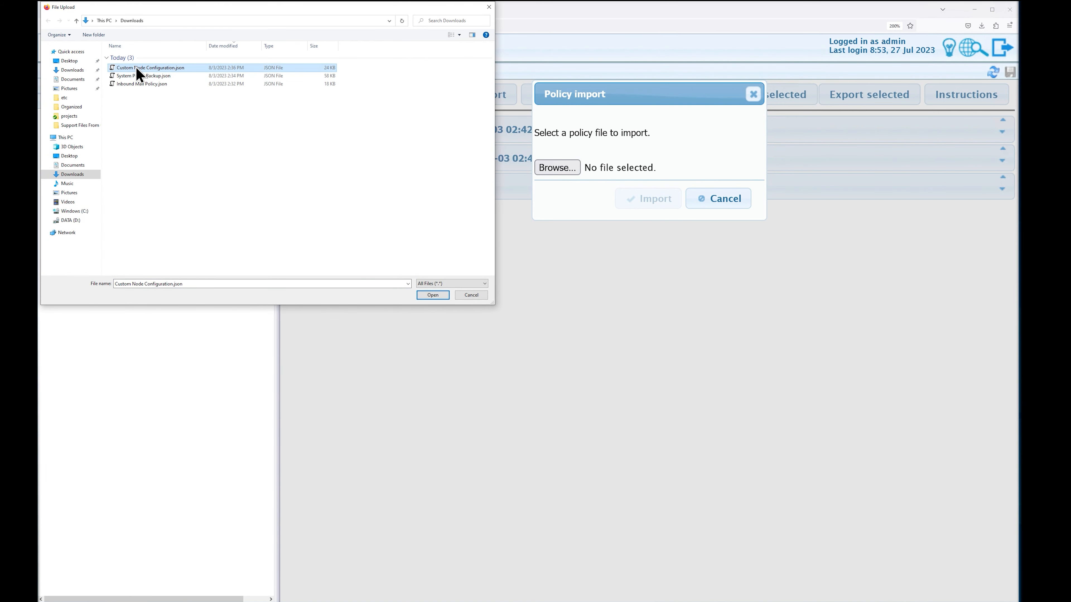
{"action": "left_click", "coordinate": [434, 296]}
- Import the Custom Rules For Distribution policy as a scanner configuration, with matching nodes replaced
{"action": "left_click", "coordinate": [543, 213]}
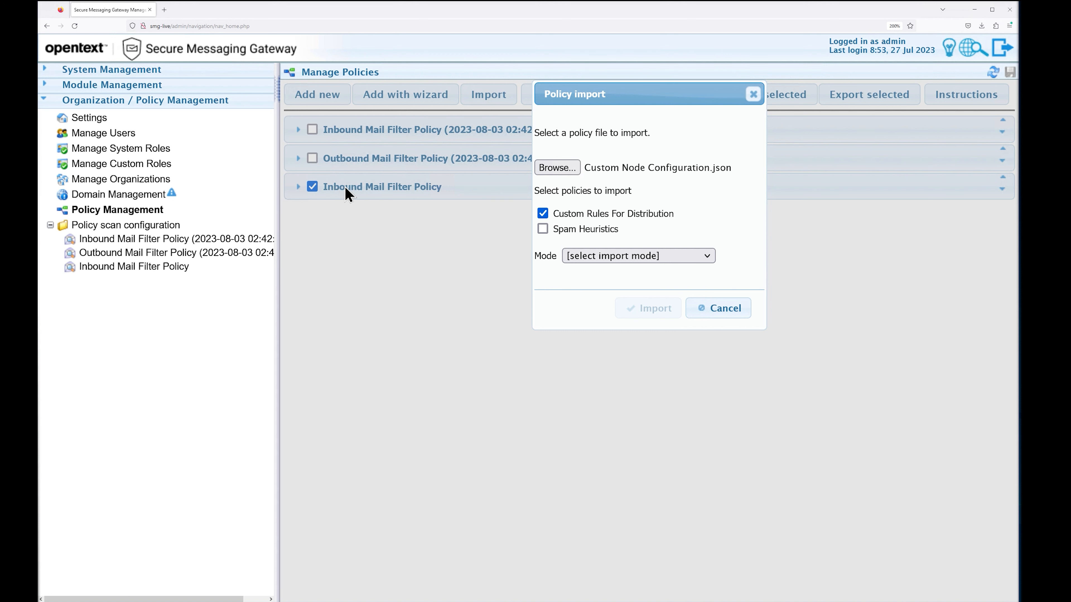
{"action": "left_click", "coordinate": [625, 258]}
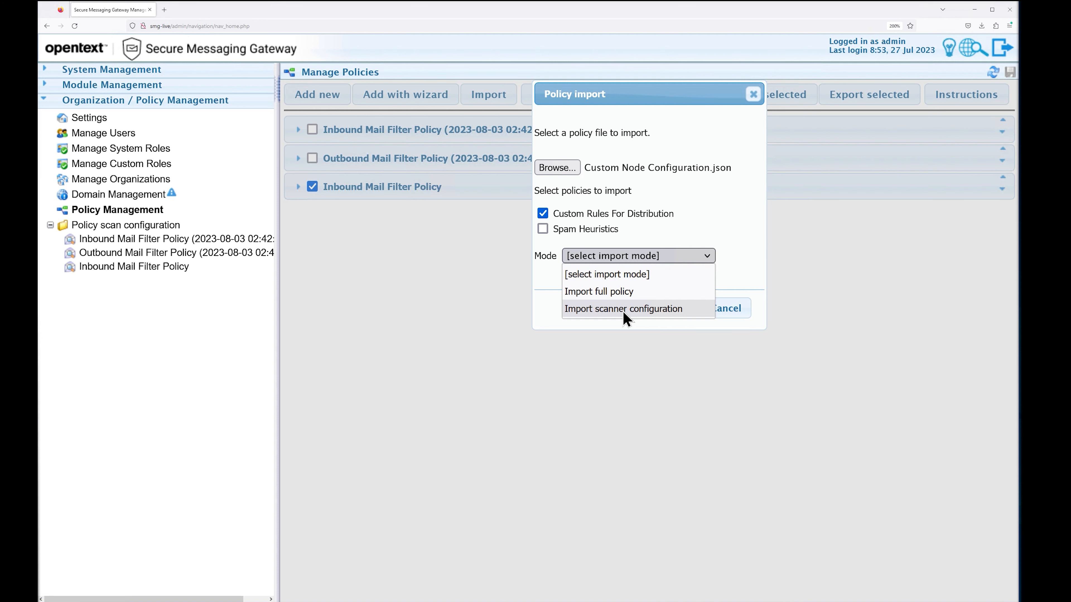
{"action": "left_click", "coordinate": [623, 311]}
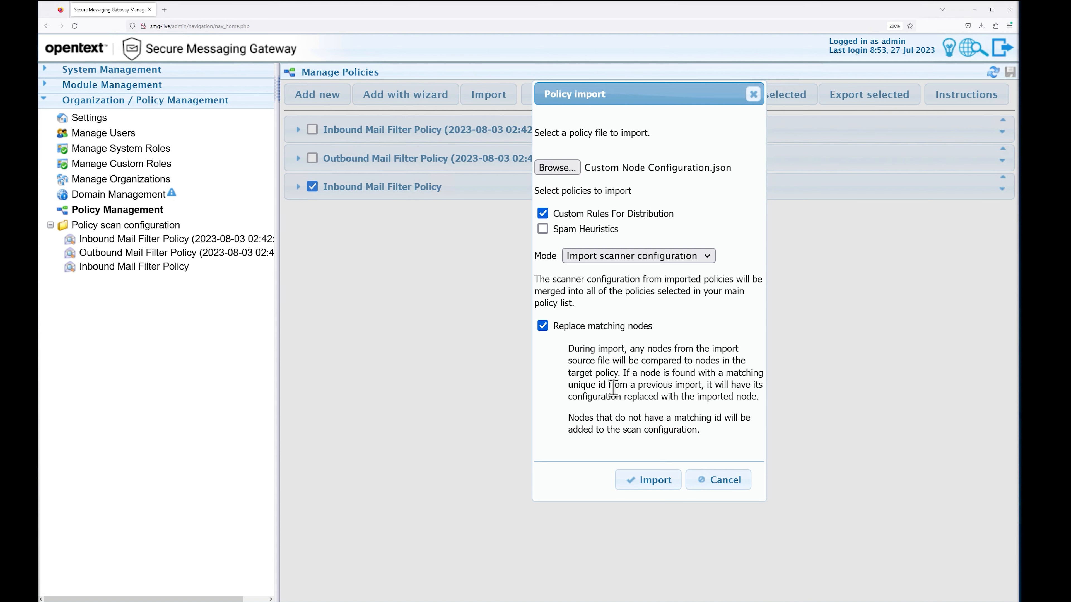
{"action": "left_click", "coordinate": [661, 481]}
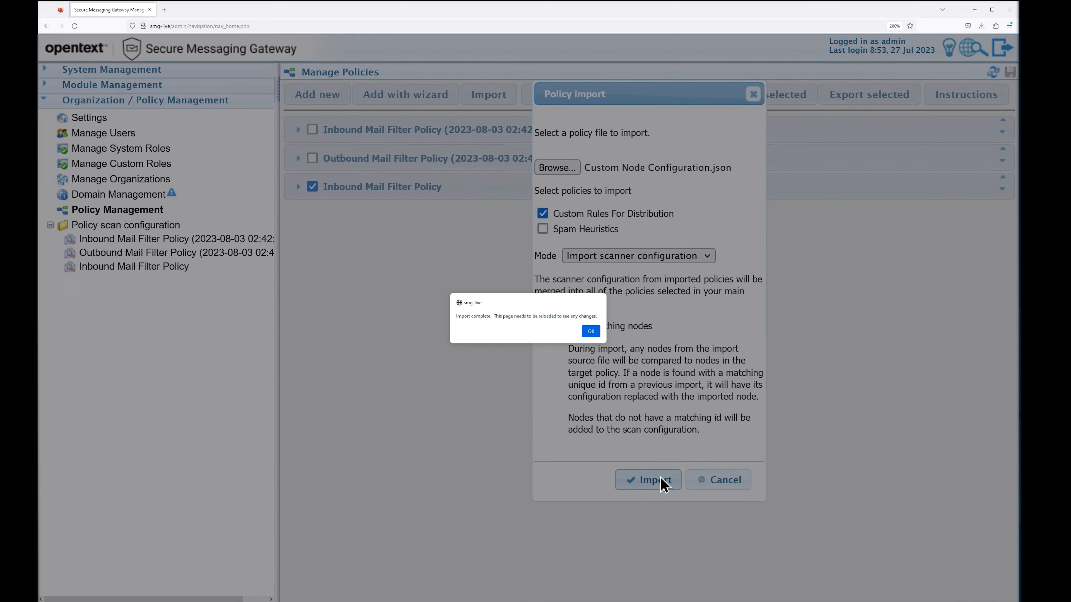
{"action": "left_click", "coordinate": [591, 333]}
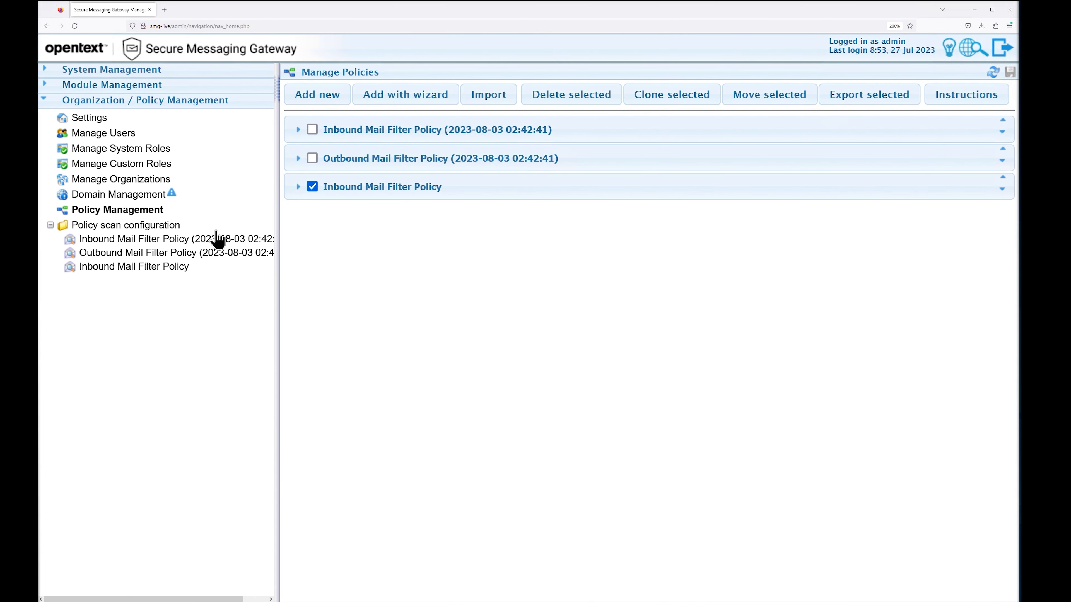
- Open the scan configuration of the Inbound Mail Filter Policy without a timestamp, and enlarge the deployment workbench with the page zoom at 150%
{"action": "left_click", "coordinate": [175, 269]}
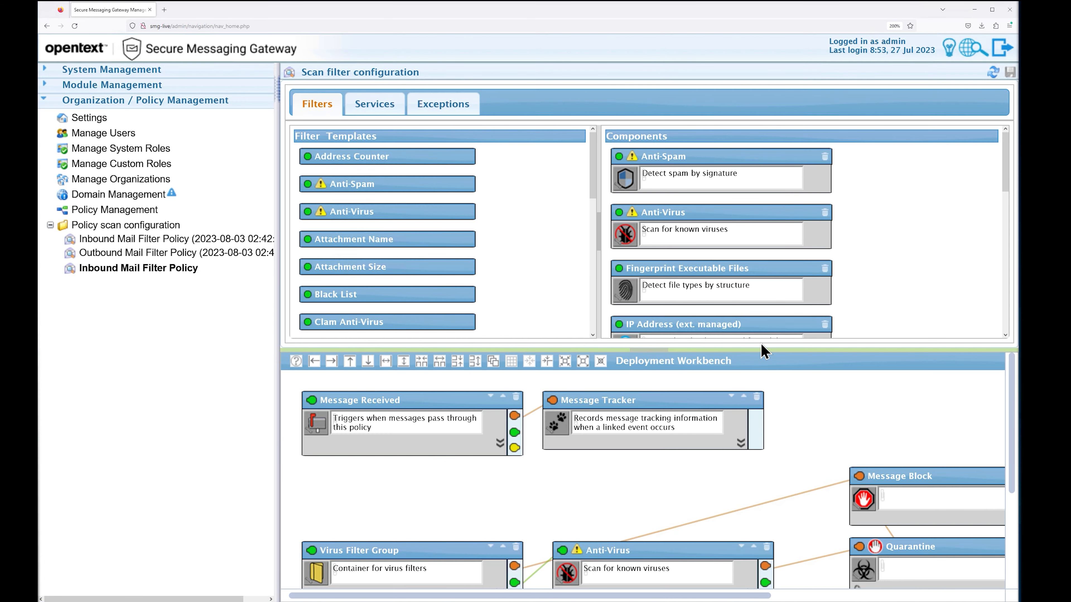
{"action": "left_click_drag", "start_coordinate": [1008, 182], "coordinate": [1011, 233]}
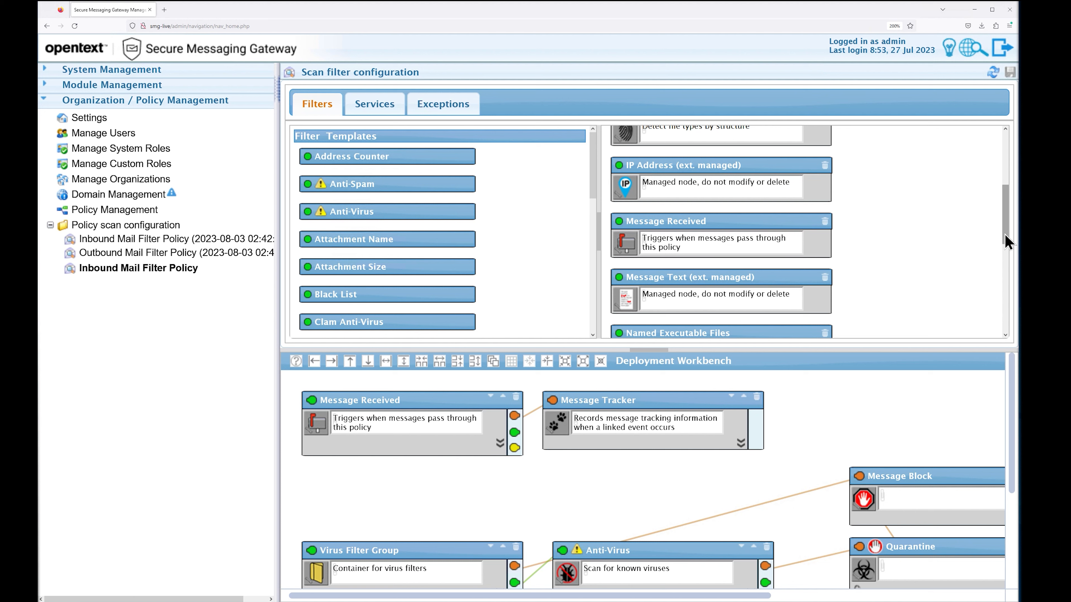
{"action": "left_click_drag", "start_coordinate": [1006, 235], "coordinate": [1008, 274]}
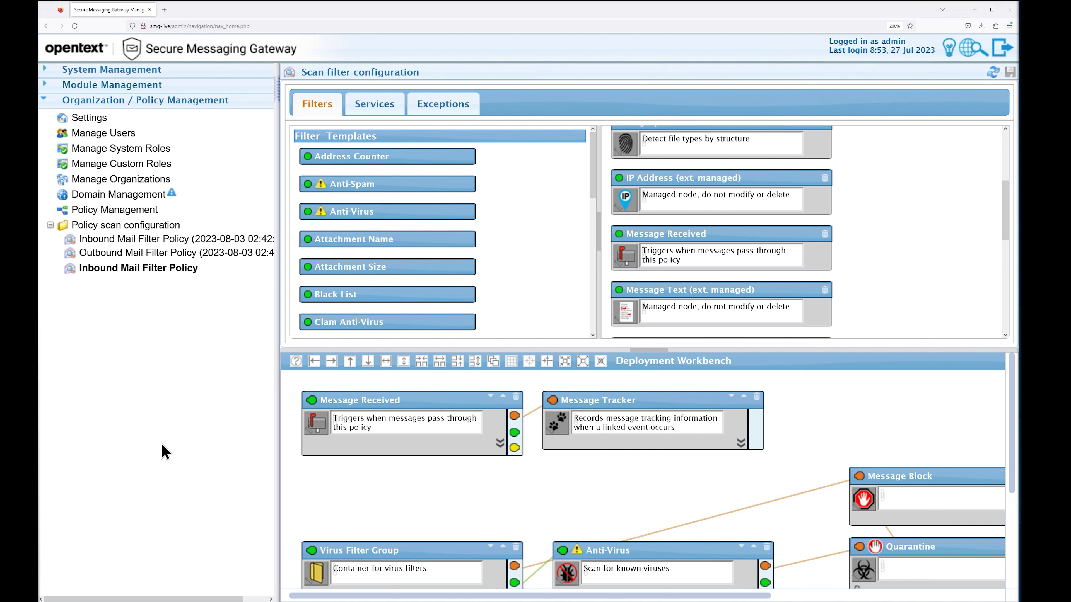
{"action": "left_click", "coordinate": [278, 92]}
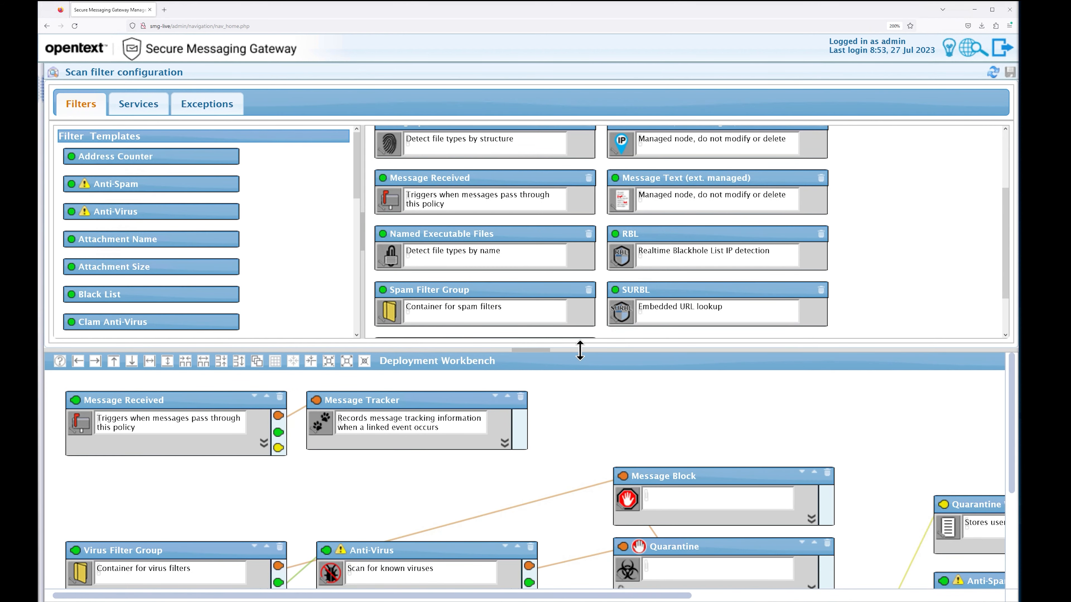
{"action": "left_click_drag", "start_coordinate": [582, 349], "coordinate": [581, 282]}
{"action": "key", "text": "ctrl+minus"}
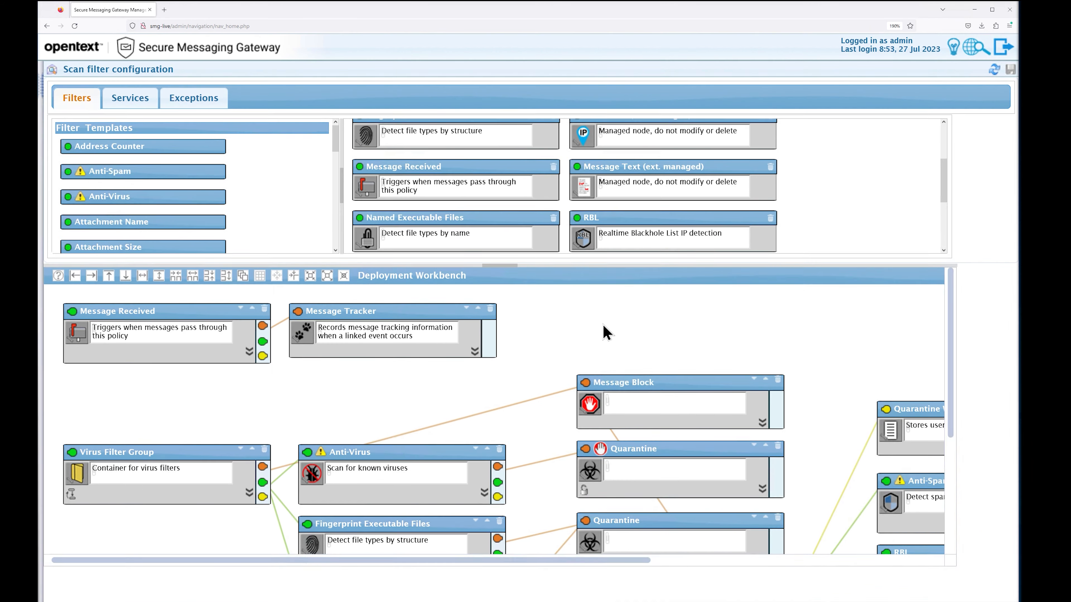
{"action": "key", "text": "ctrl+minus"}
{"action": "key", "text": "ctrl+minus"}
{"action": "key", "text": "ctrl+minus"}
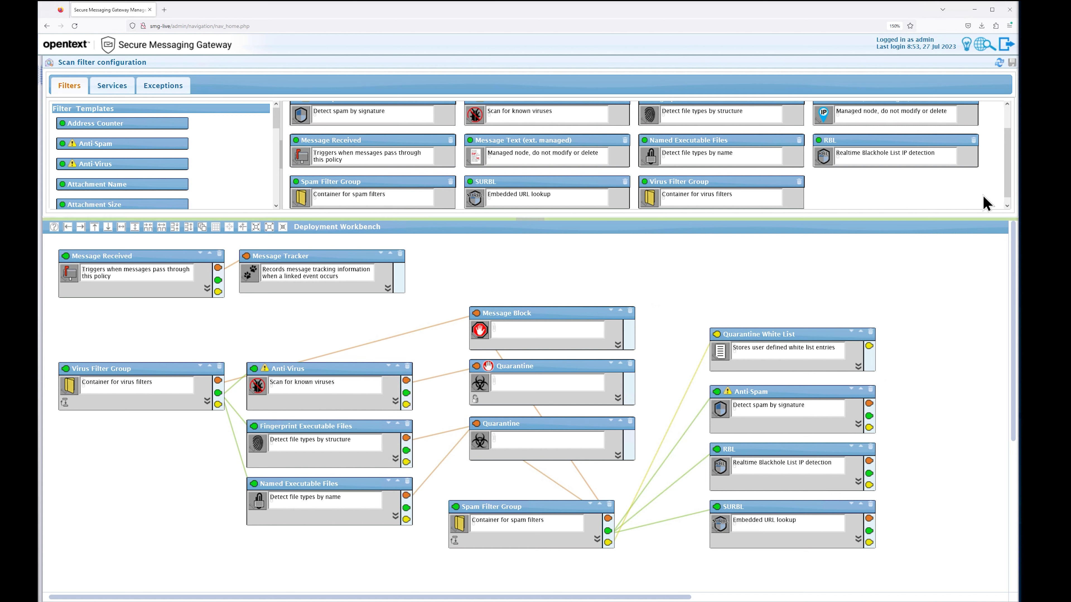
{"action": "left_click_drag", "start_coordinate": [1011, 190], "coordinate": [1011, 166]}
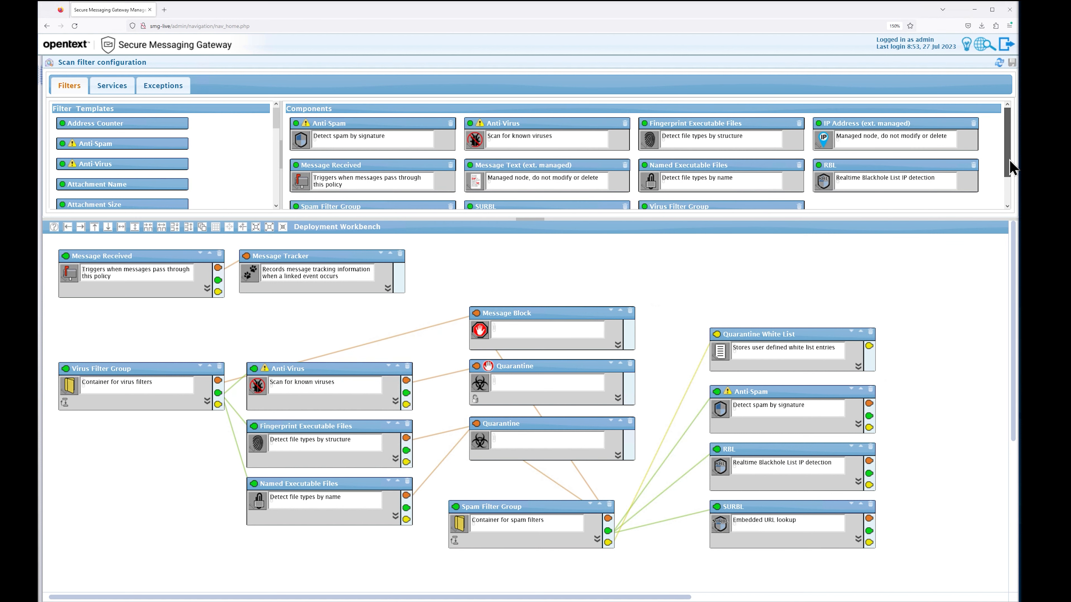
- Place the managed IP Address and Message Text components on the workbench, link both to an added Message Block, and save
{"action": "left_click_drag", "start_coordinate": [943, 125], "coordinate": [595, 254]}
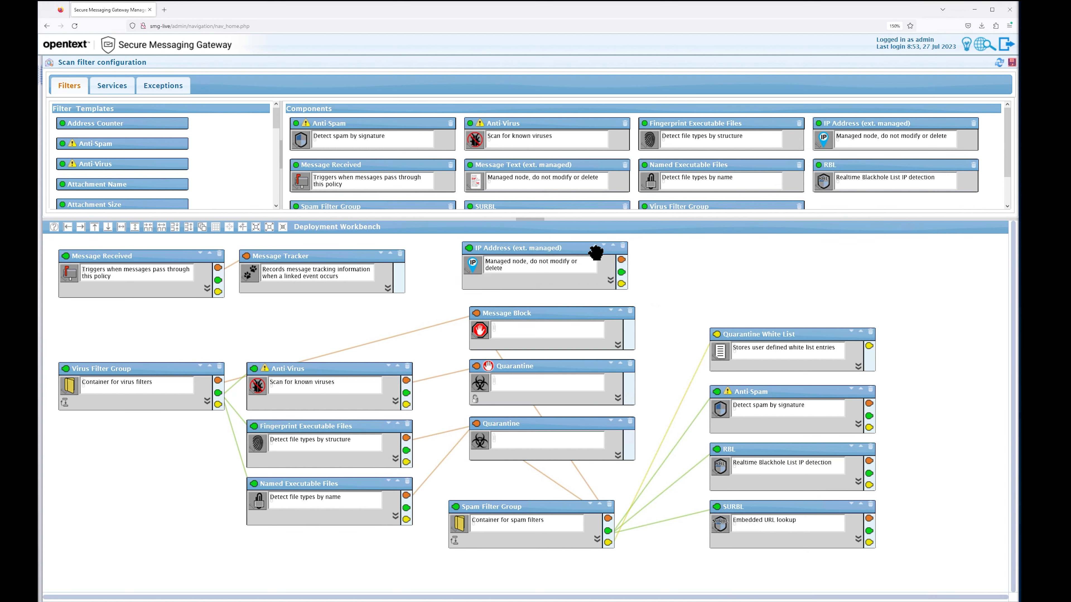
{"action": "left_click_drag", "start_coordinate": [581, 164], "coordinate": [741, 276]}
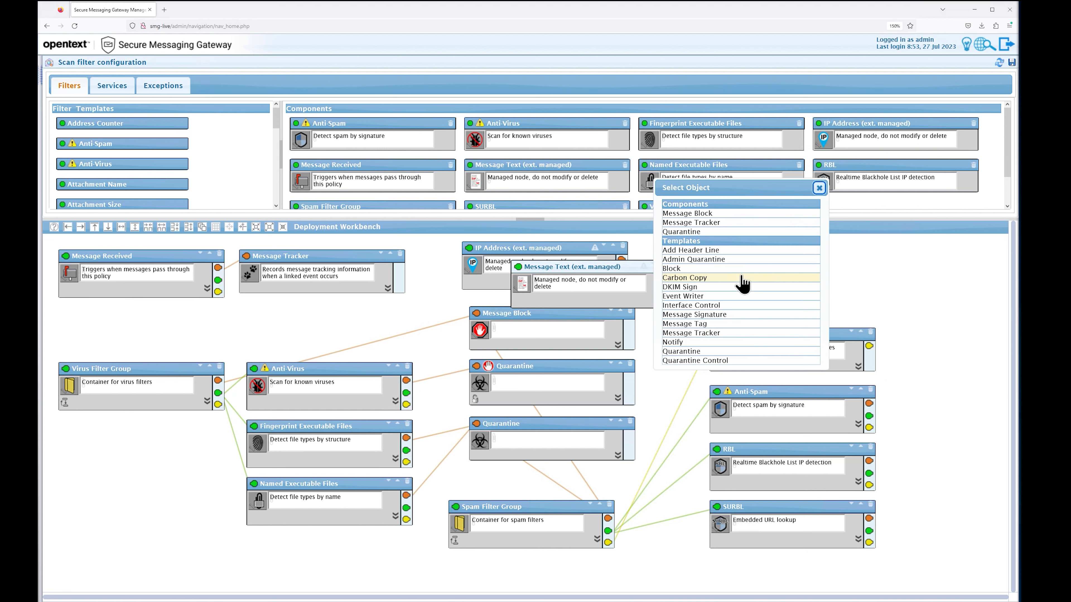
{"action": "left_click", "coordinate": [692, 214]}
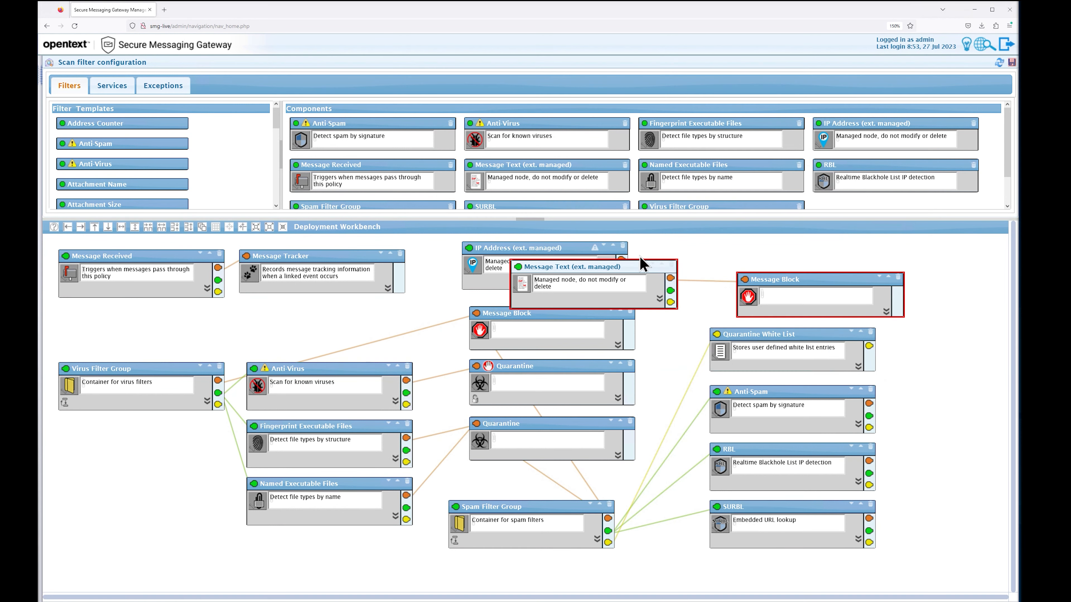
{"action": "left_click_drag", "start_coordinate": [625, 268], "coordinate": [746, 285]}
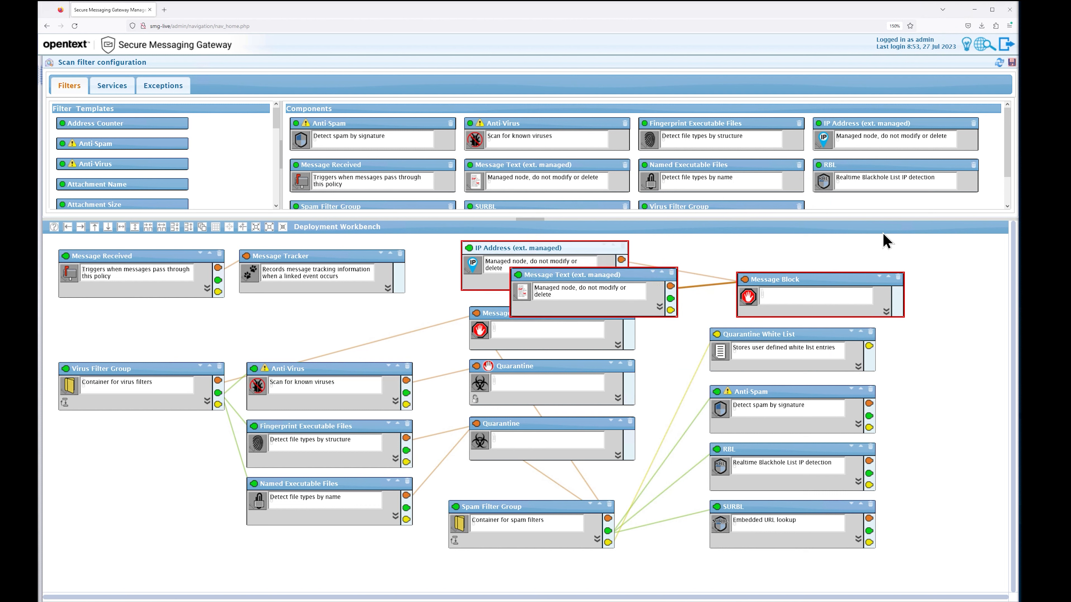
{"action": "left_click", "coordinate": [1011, 63]}
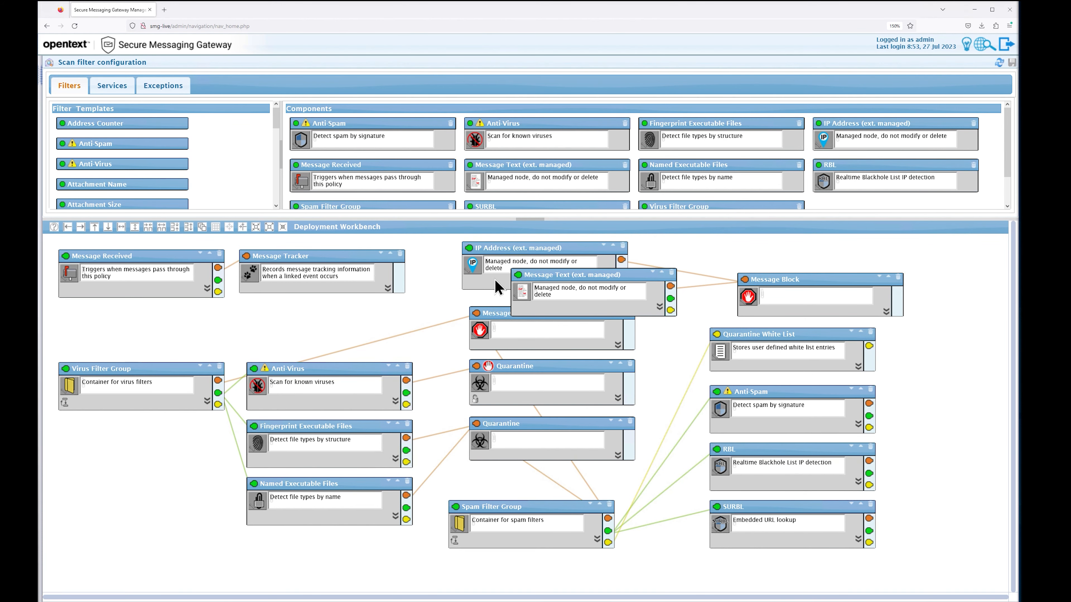
- Examine the search criteria of the managed IP Address and Message Text filters without changing them
{"action": "double_click", "coordinate": [473, 265]}
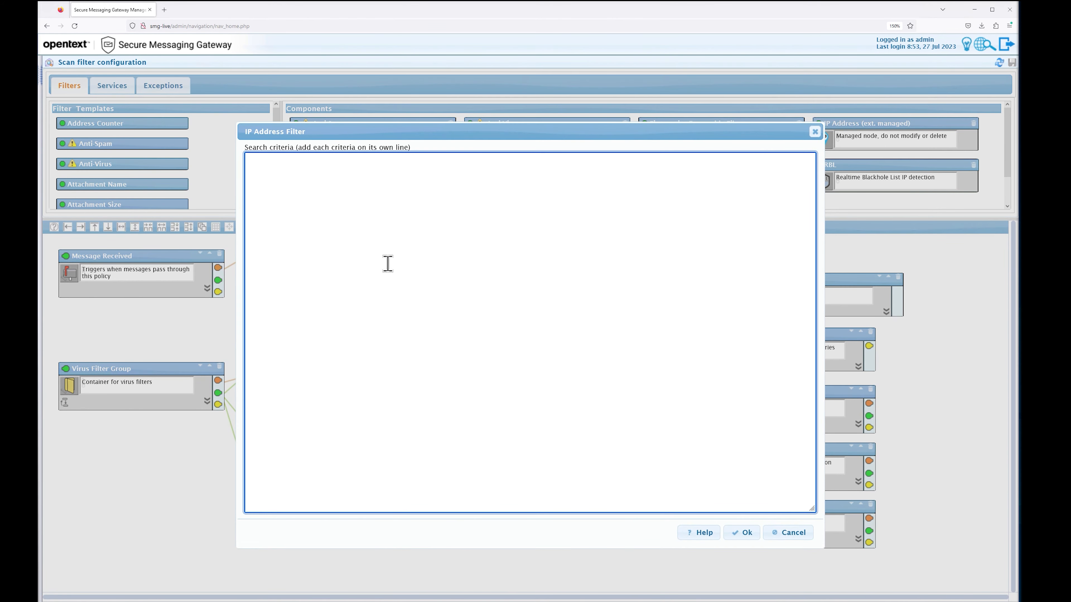
{"action": "left_click", "coordinate": [796, 538]}
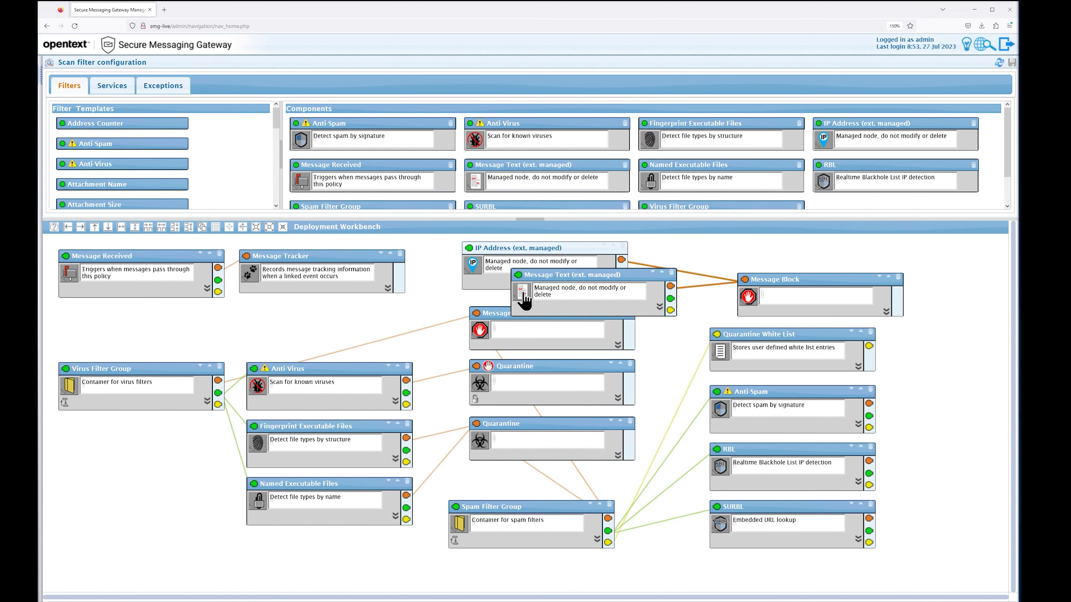
{"action": "double_click", "coordinate": [523, 291]}
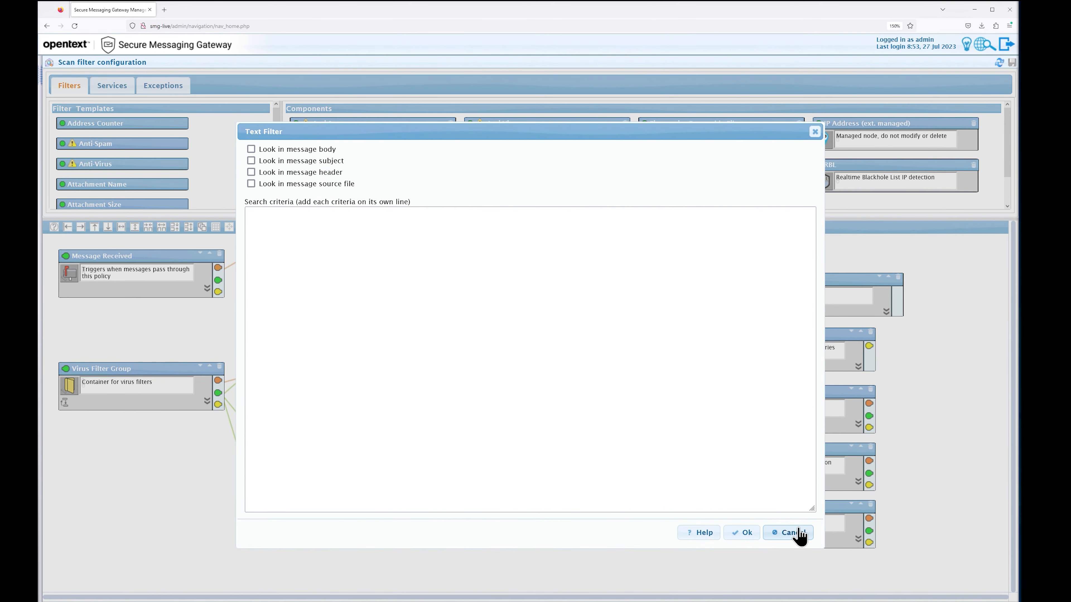
{"action": "left_click", "coordinate": [799, 533]}
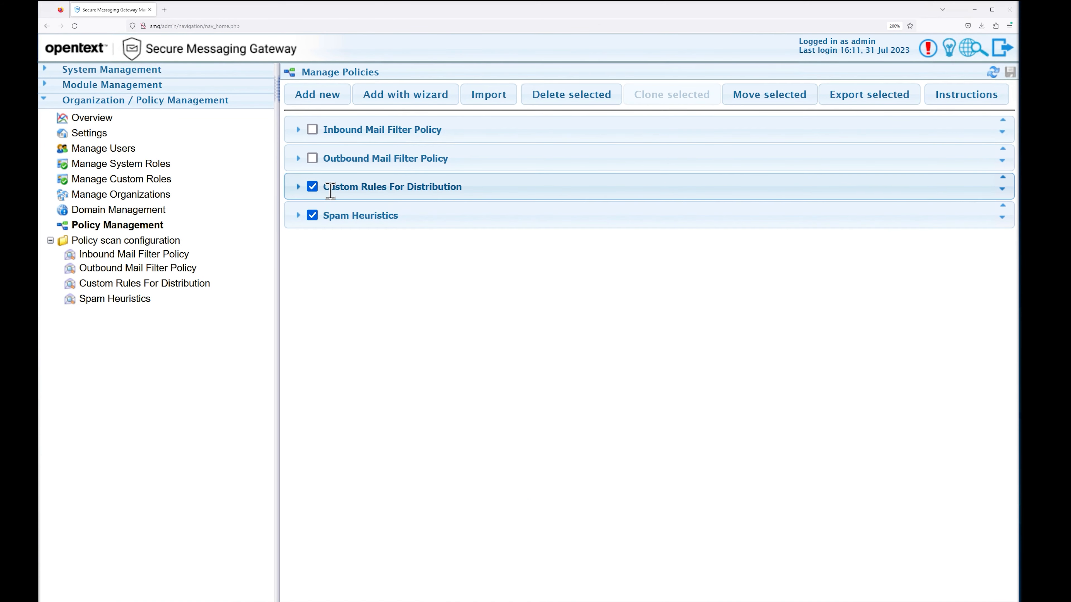
- In the Custom Rules For Distribution policy on the smg system, add 10.10.10.1 as search criterion of the managed IP Address filter
{"action": "left_click", "coordinate": [168, 284]}
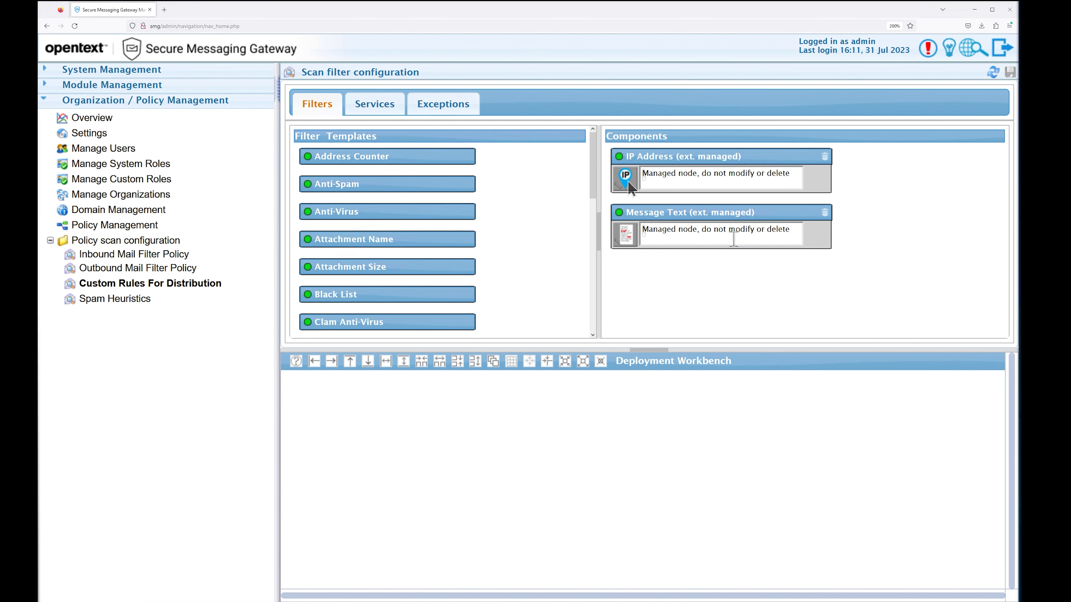
{"action": "double_click", "coordinate": [628, 182]}
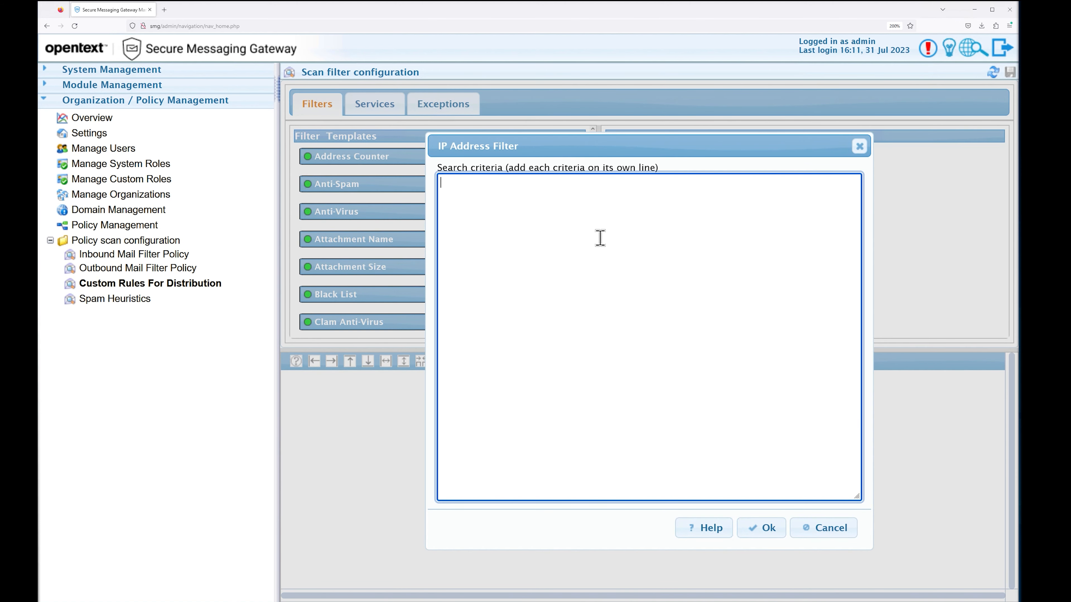
{"action": "type", "text": "10.10.10.1"}
{"action": "left_click", "coordinate": [763, 527]}
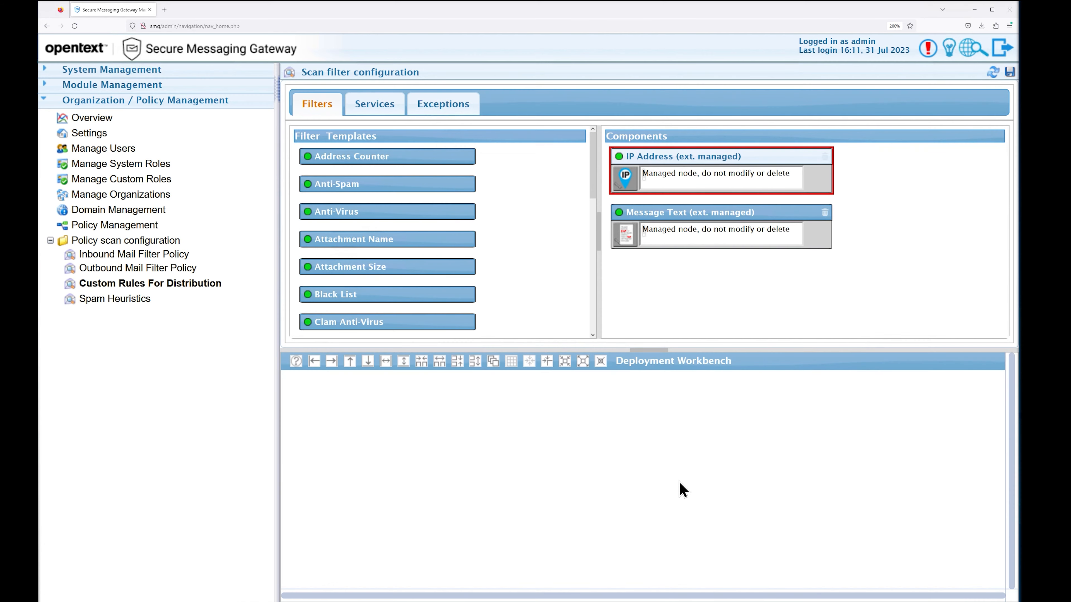
- Set the managed Message Text filter to search body, subject, header and source file for helicopter and viagra on separate lines, and save
{"action": "double_click", "coordinate": [626, 237]}
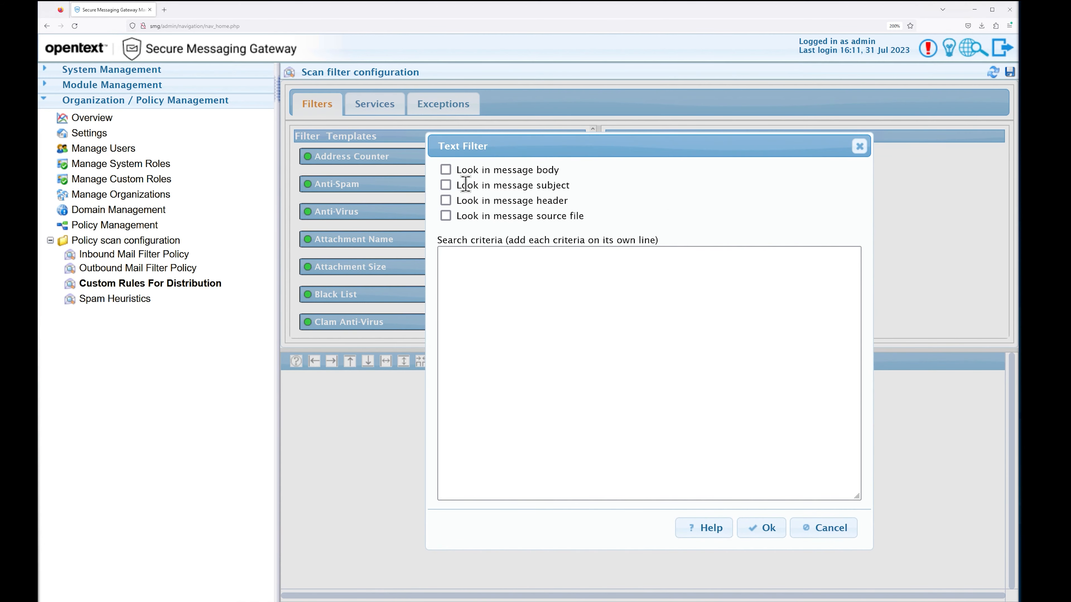
{"action": "left_click", "coordinate": [445, 169]}
{"action": "left_click", "coordinate": [445, 200]}
{"action": "left_click", "coordinate": [445, 216]}
{"action": "left_click", "coordinate": [469, 285]}
{"action": "type", "text": "he"}
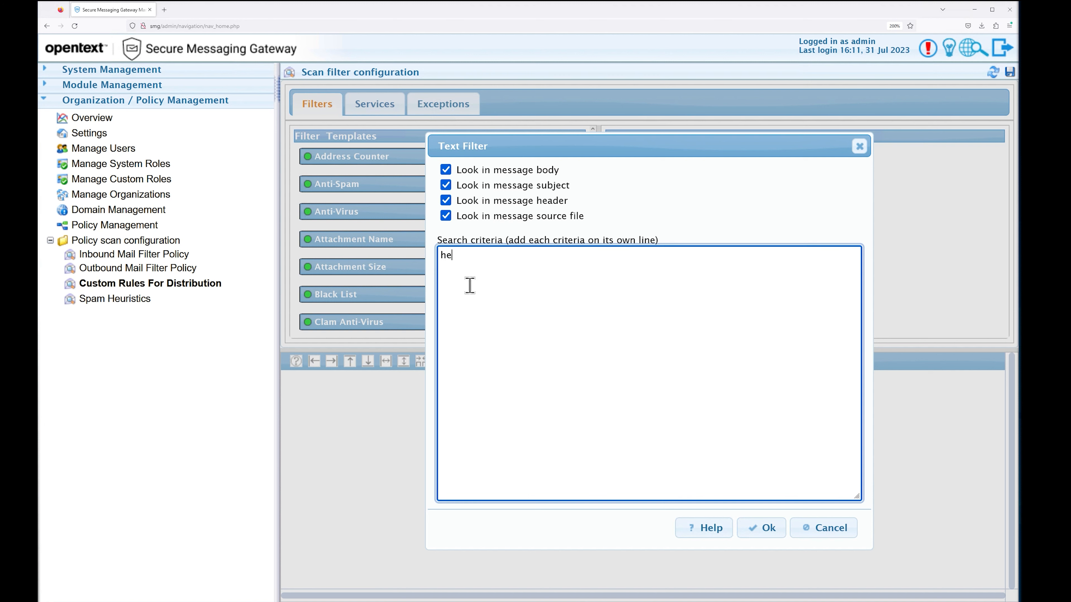
{"action": "type", "text": "licopter viagra"}
{"action": "left_click", "coordinate": [758, 531]}
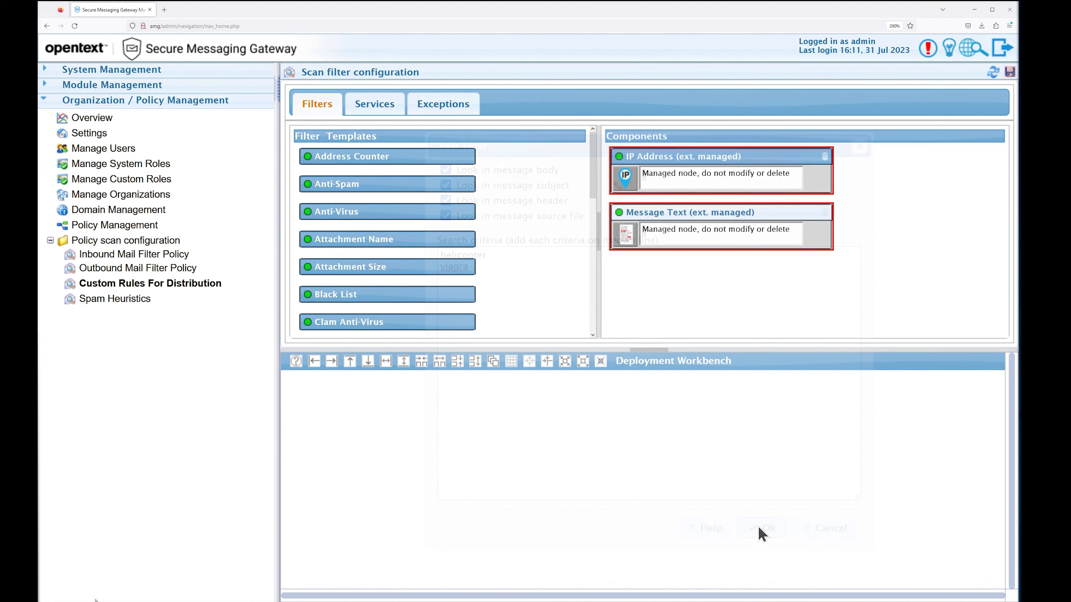
{"action": "left_click", "coordinate": [1010, 71]}
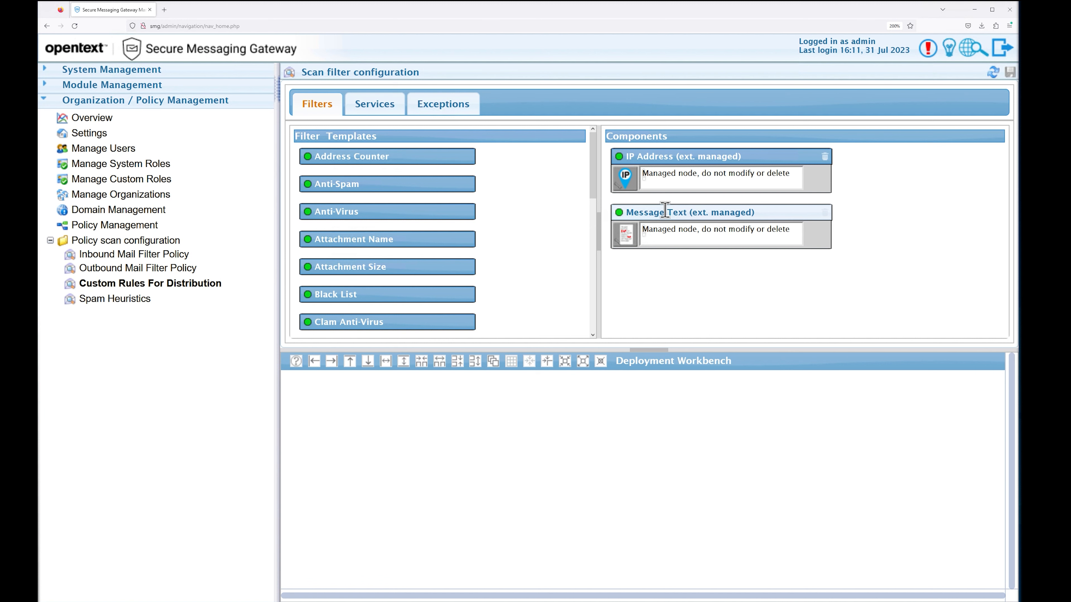
- Export only the Message Text (ext. managed) node from the Custom Rules For Distribution policy, keeping qualifications, scanner configuration and node identities enabled
{"action": "left_click", "coordinate": [145, 228]}
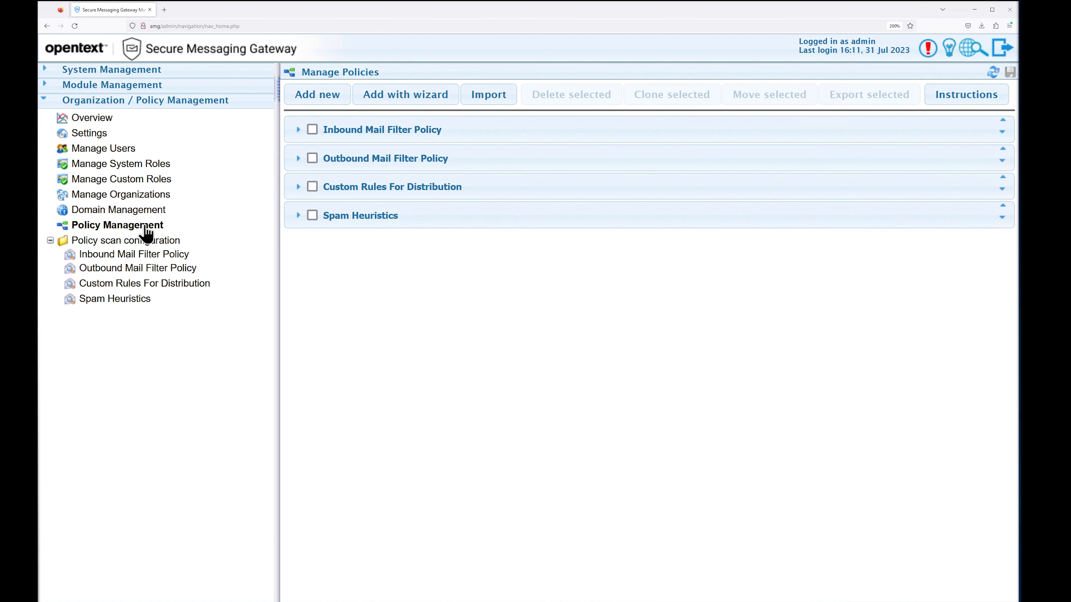
{"action": "left_click", "coordinate": [312, 187]}
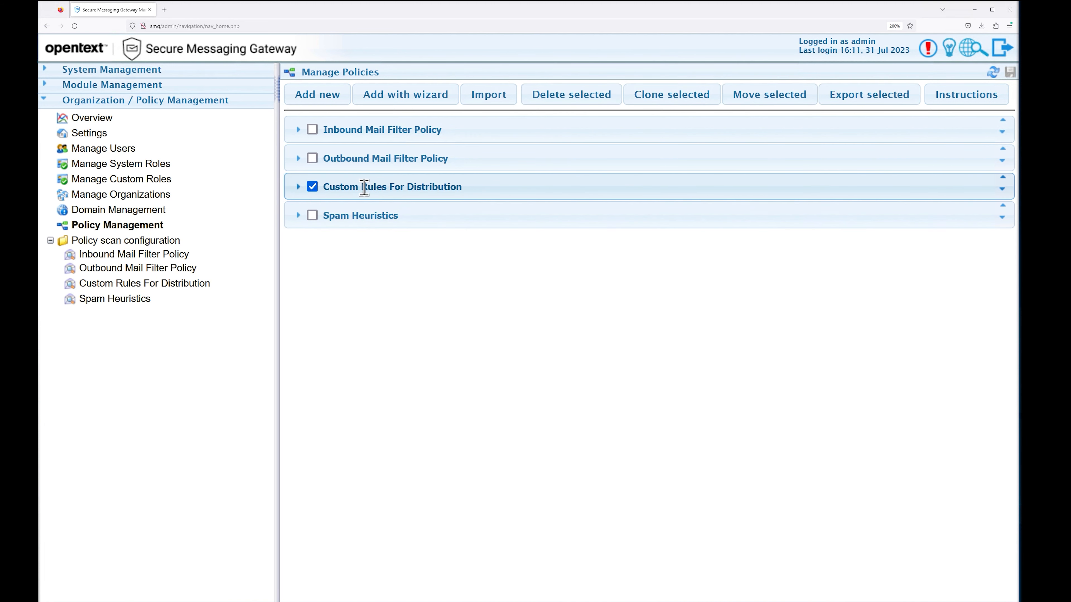
{"action": "left_click", "coordinate": [840, 101]}
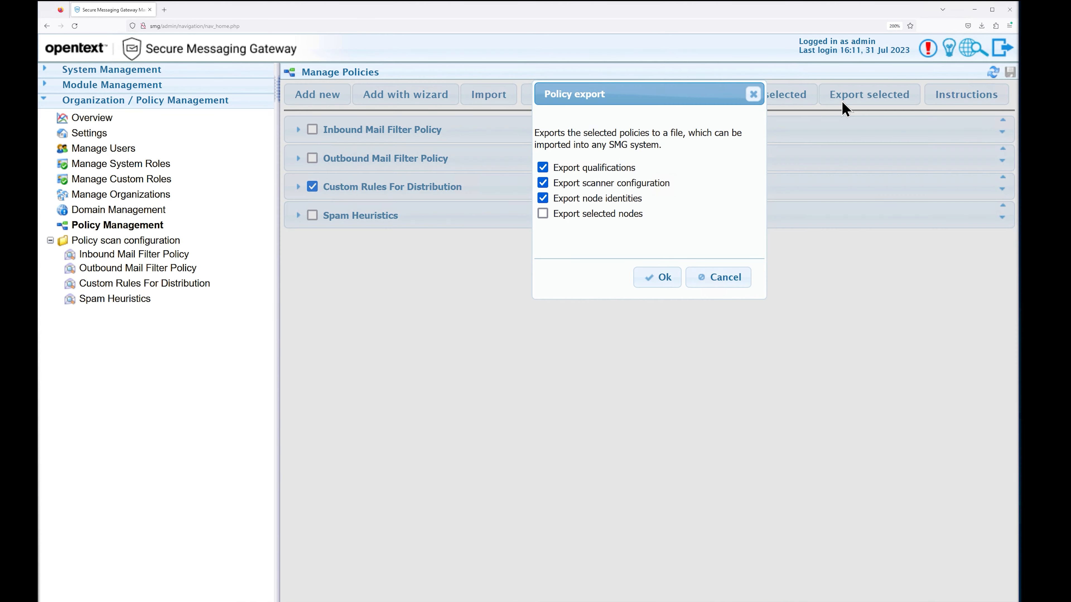
{"action": "left_click", "coordinate": [544, 214]}
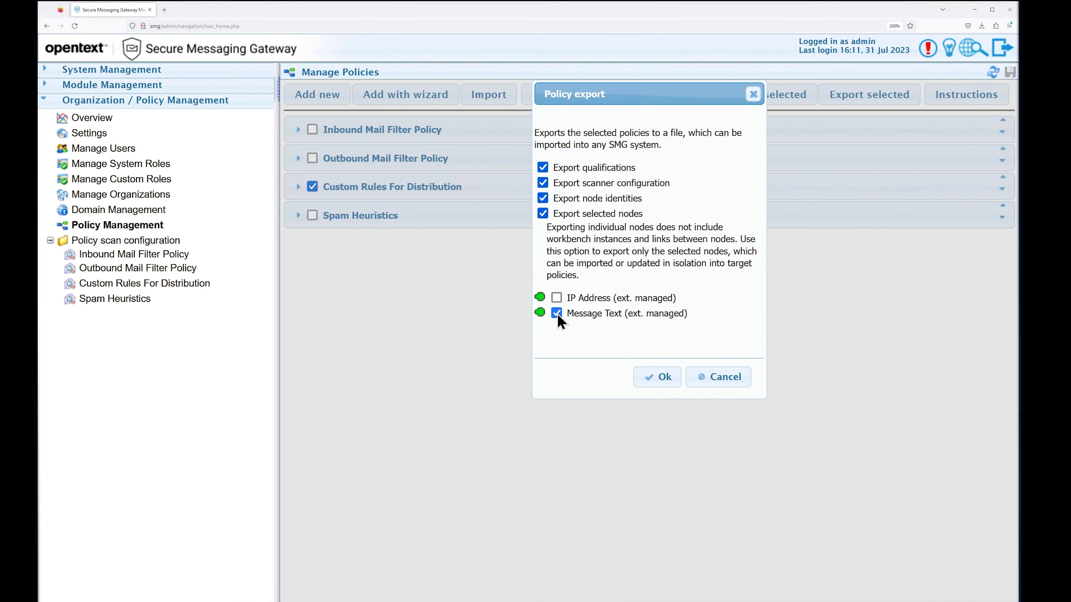
{"action": "left_click", "coordinate": [658, 377]}
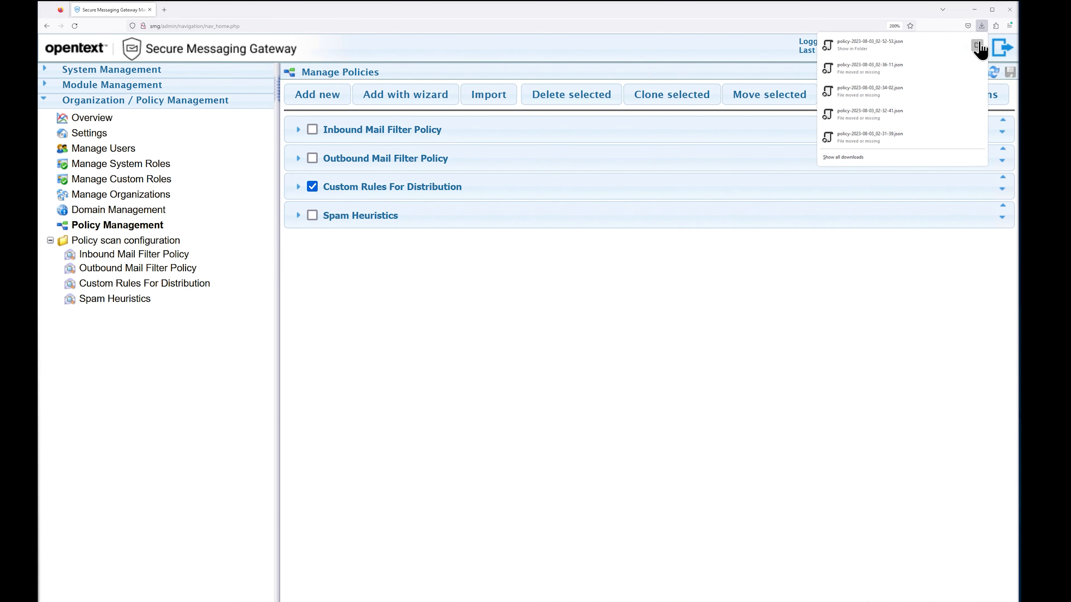
- Show the downloaded policy export in its folder and rename it as Message Text Update.json
{"action": "left_click", "coordinate": [977, 45]}
{"action": "key", "text": "F2"}
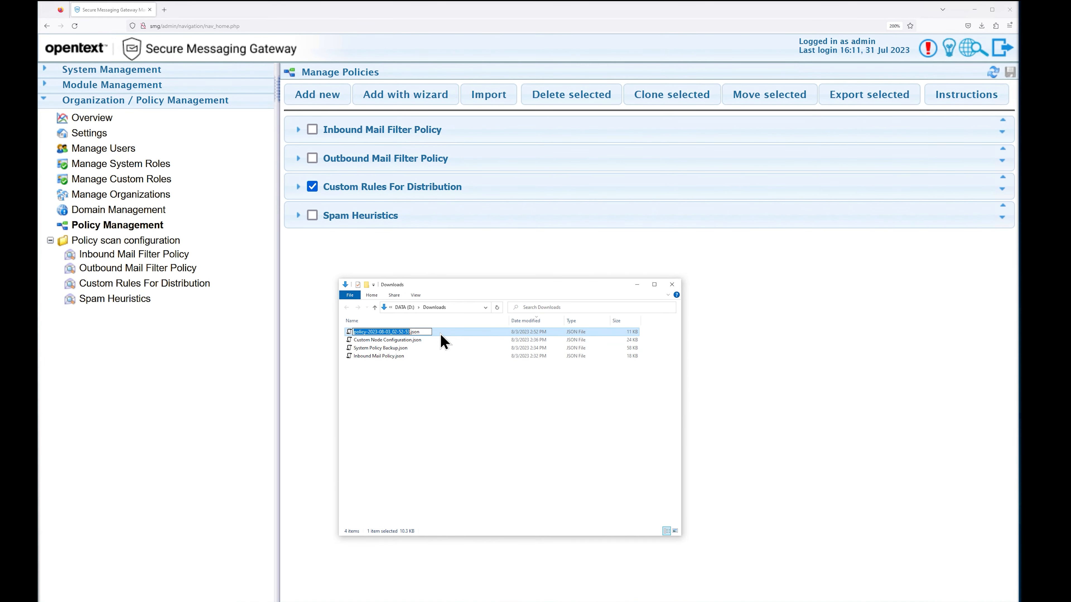
{"action": "type", "text": "Message Text Update"}
{"action": "key", "text": "Return"}
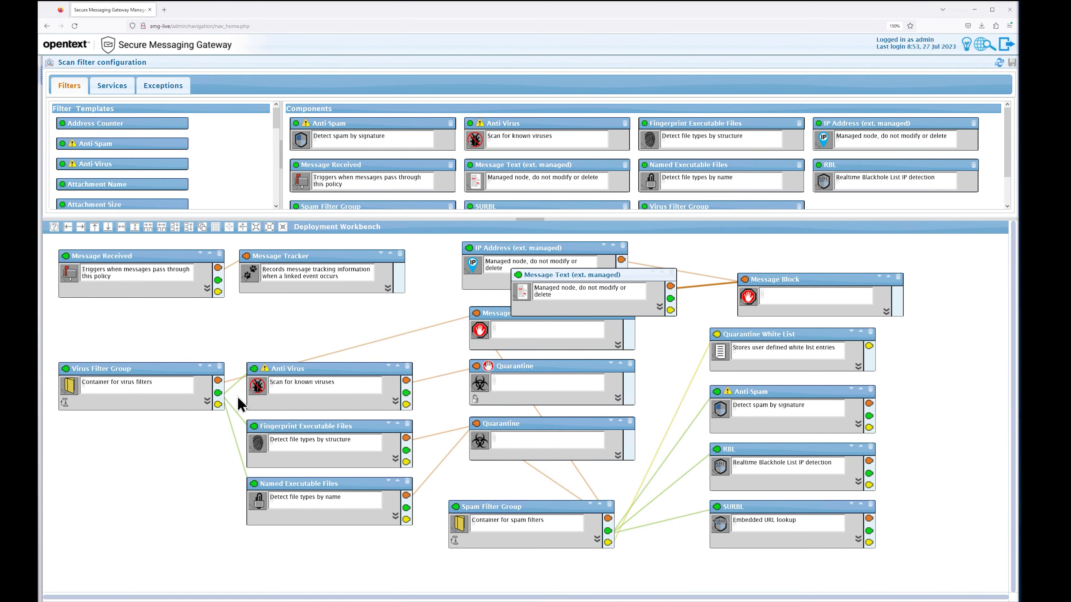
- Import Custom Rules For Distribution from Message Text Update.json into smg-live's Inbound Mail Filter Policy (undated) as scanner configuration, replacing matching nodes
{"action": "left_click", "coordinate": [42, 78]}
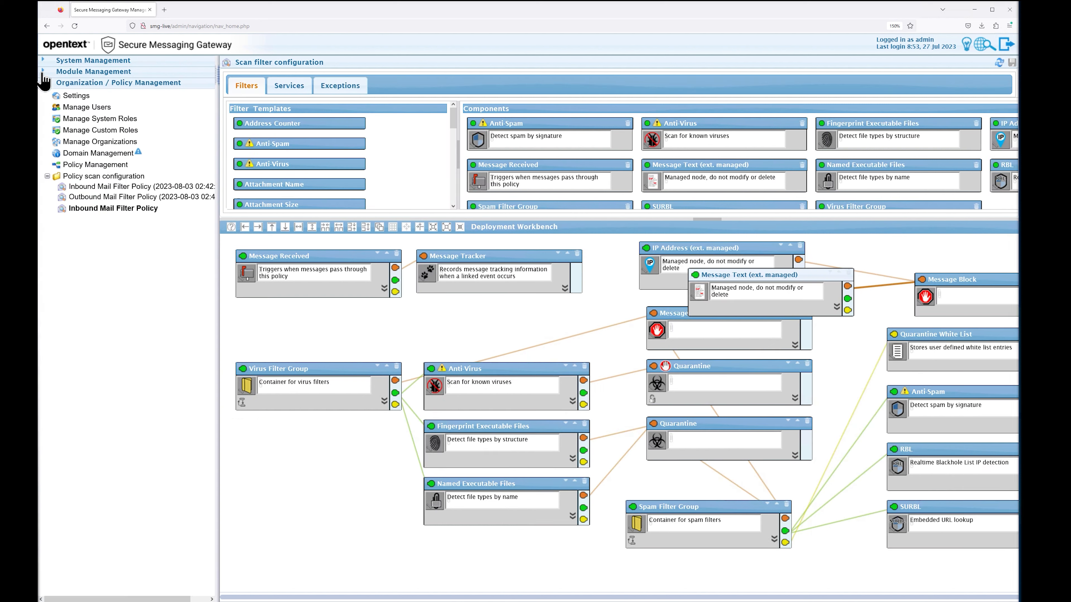
{"action": "left_click", "coordinate": [96, 166]}
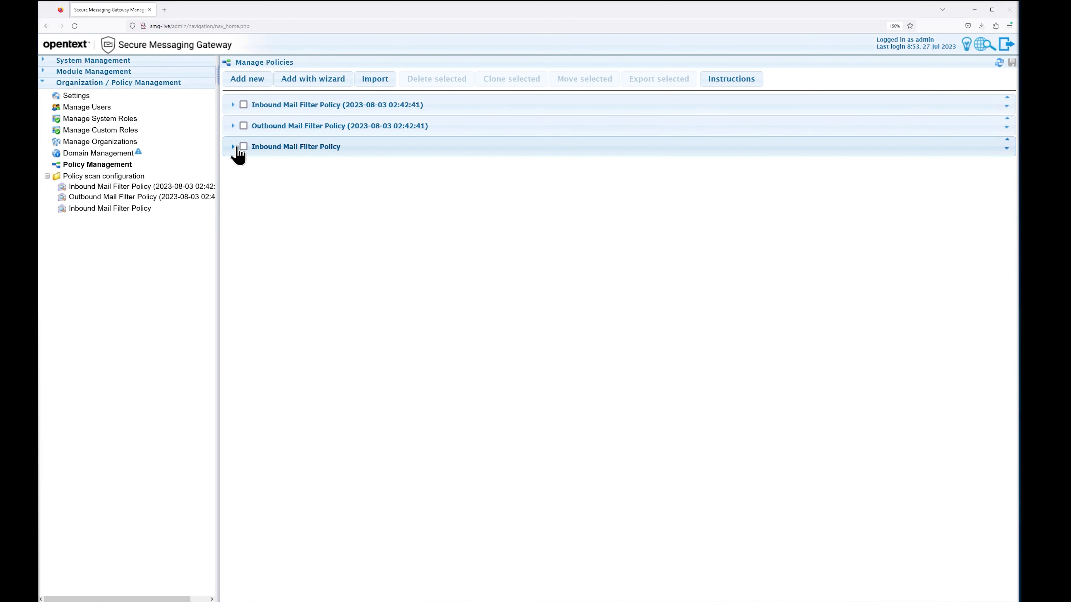
{"action": "left_click", "coordinate": [243, 147]}
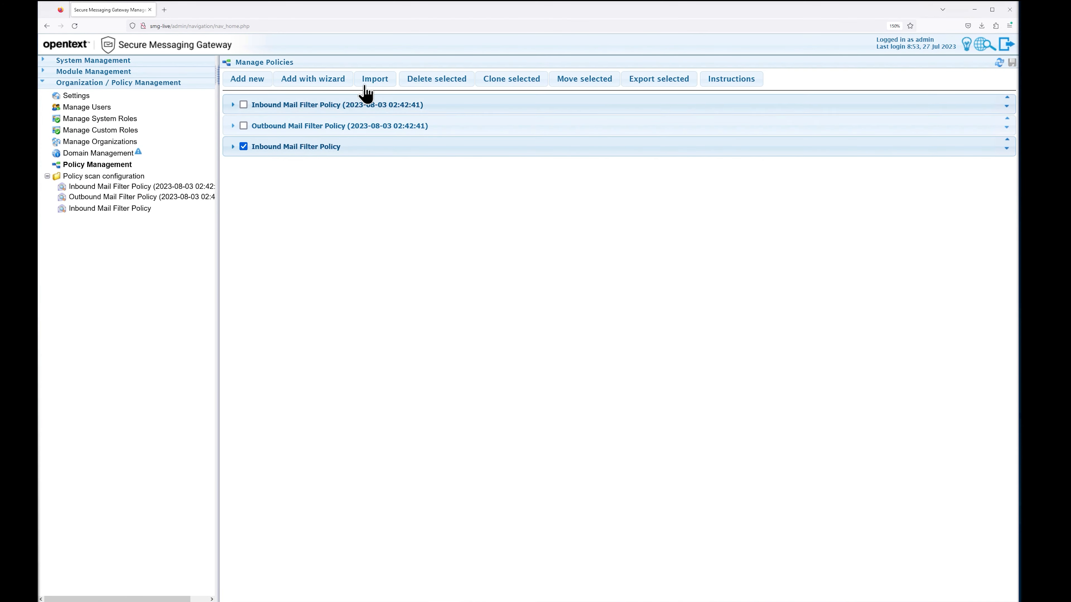
{"action": "left_click", "coordinate": [372, 82]}
{"action": "left_click", "coordinate": [549, 134]}
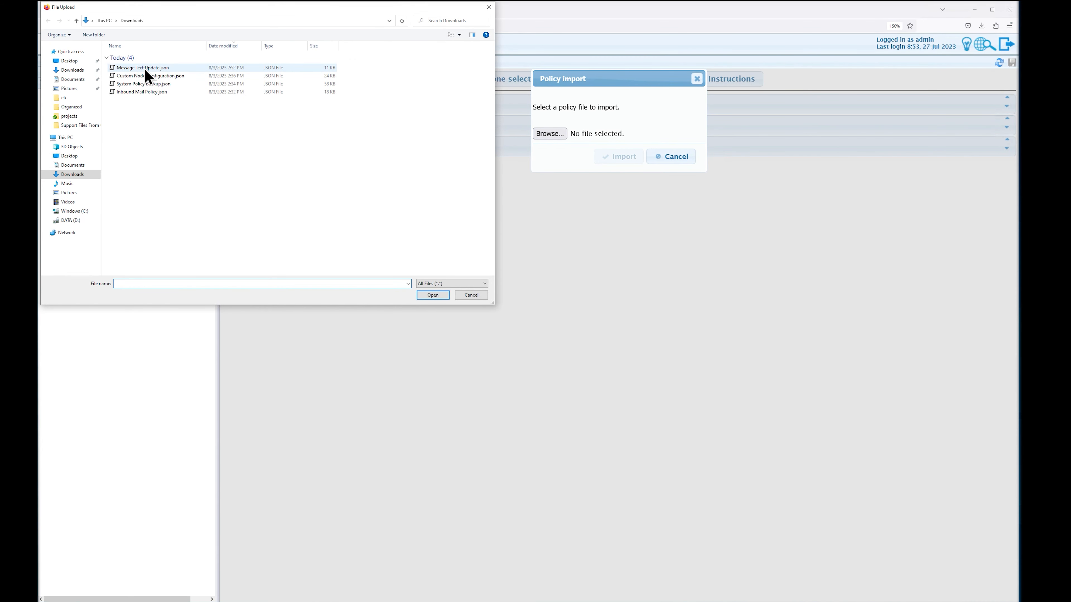
{"action": "double_click", "coordinate": [146, 70]}
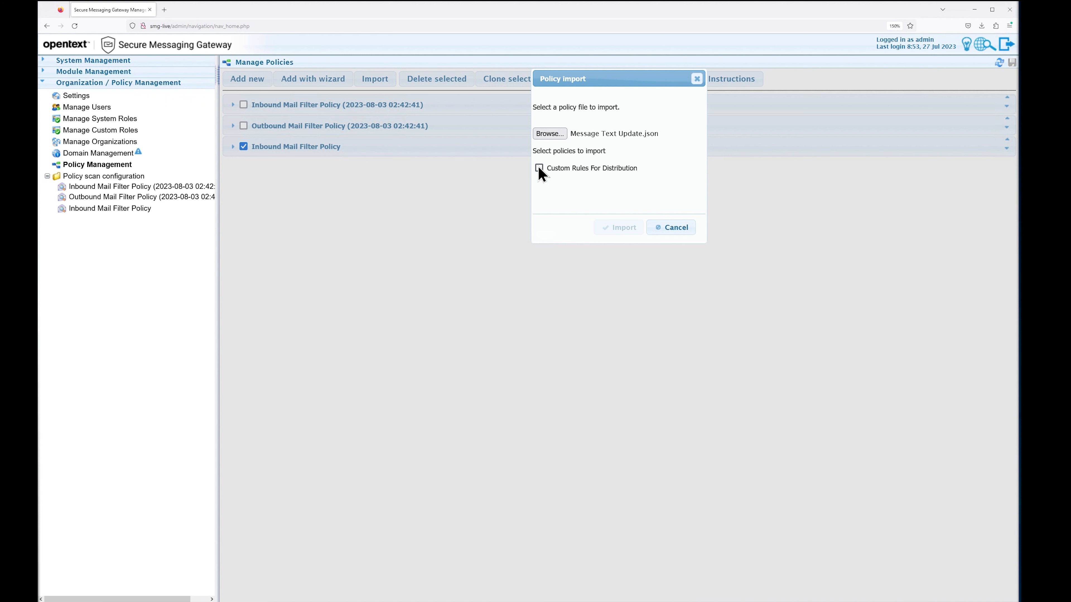
{"action": "left_click", "coordinate": [538, 167]}
{"action": "left_click", "coordinate": [576, 190]}
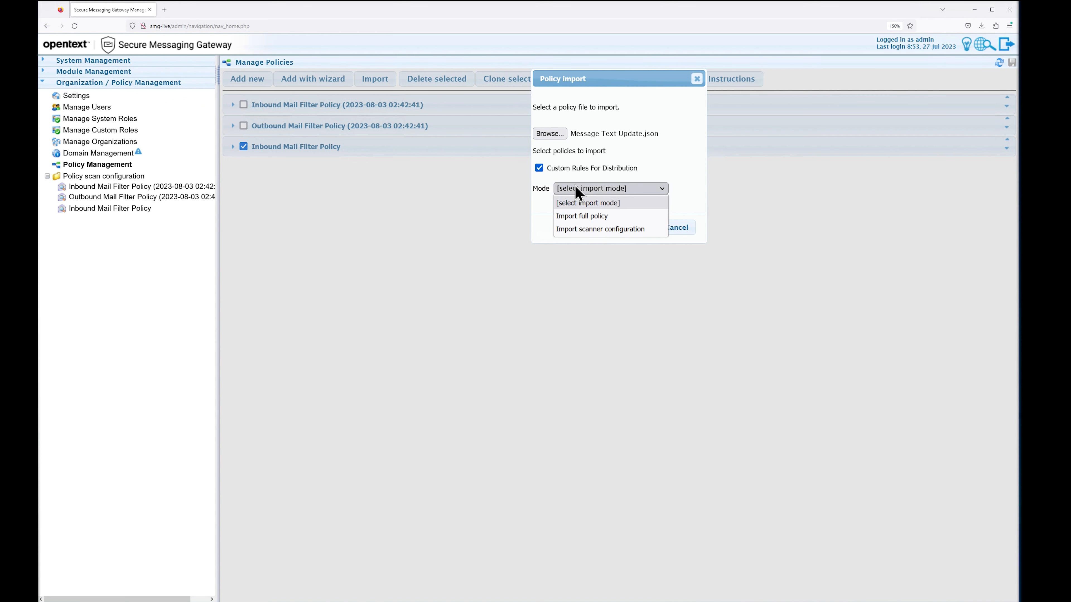
{"action": "left_click", "coordinate": [595, 229]}
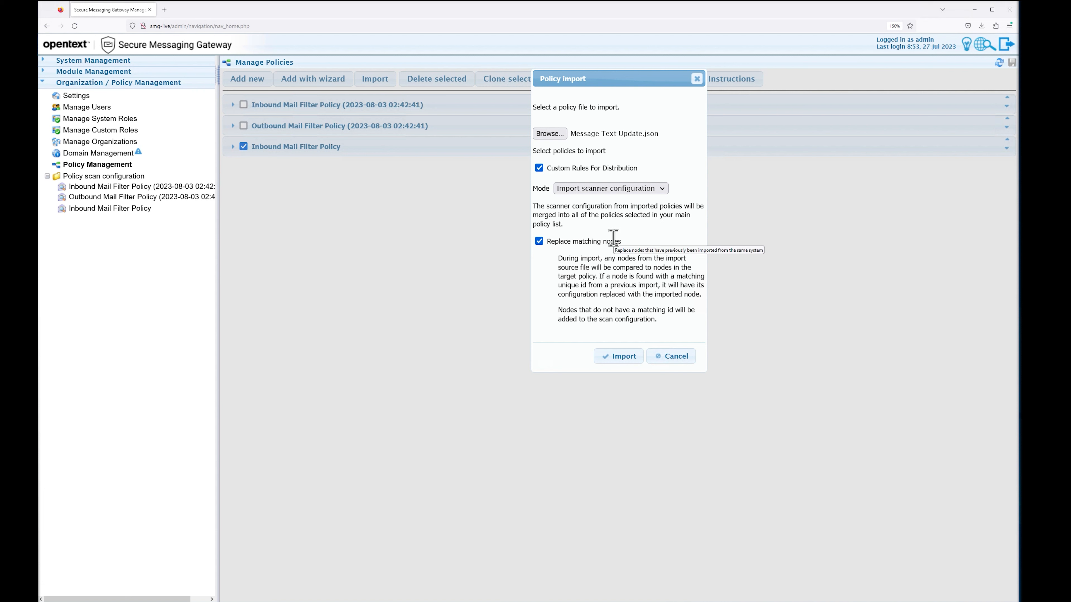
{"action": "left_click", "coordinate": [628, 356]}
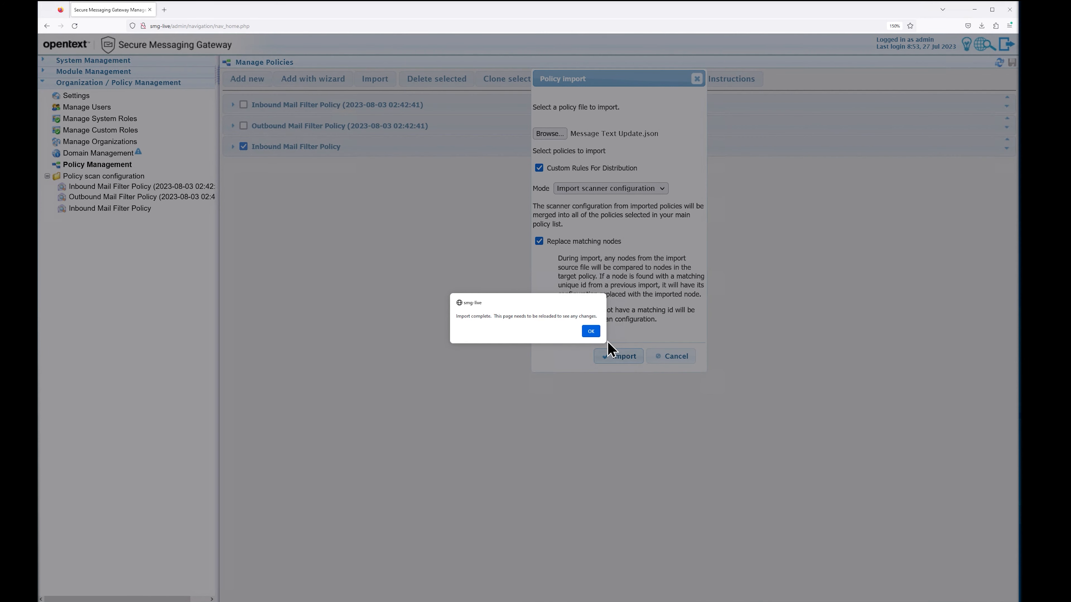
{"action": "left_click", "coordinate": [590, 334]}
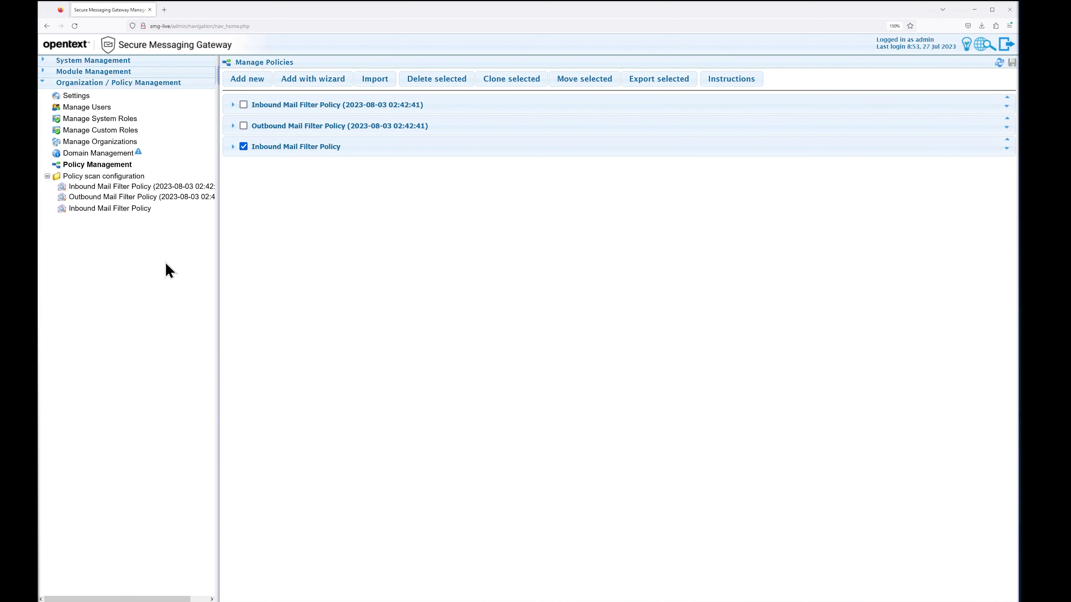
- Check the managed Message Text filter's criteria in smg-live's Inbound Mail Filter Policy, and open the Spam Heuristics scan configuration on smg
{"action": "left_click", "coordinate": [139, 209]}
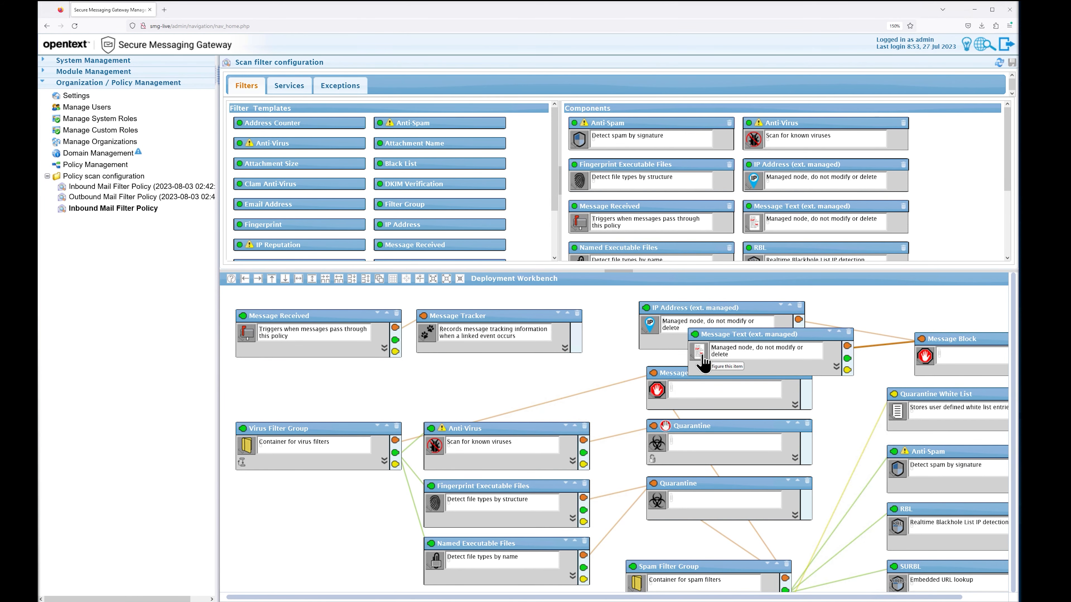
{"action": "left_click", "coordinate": [702, 357]}
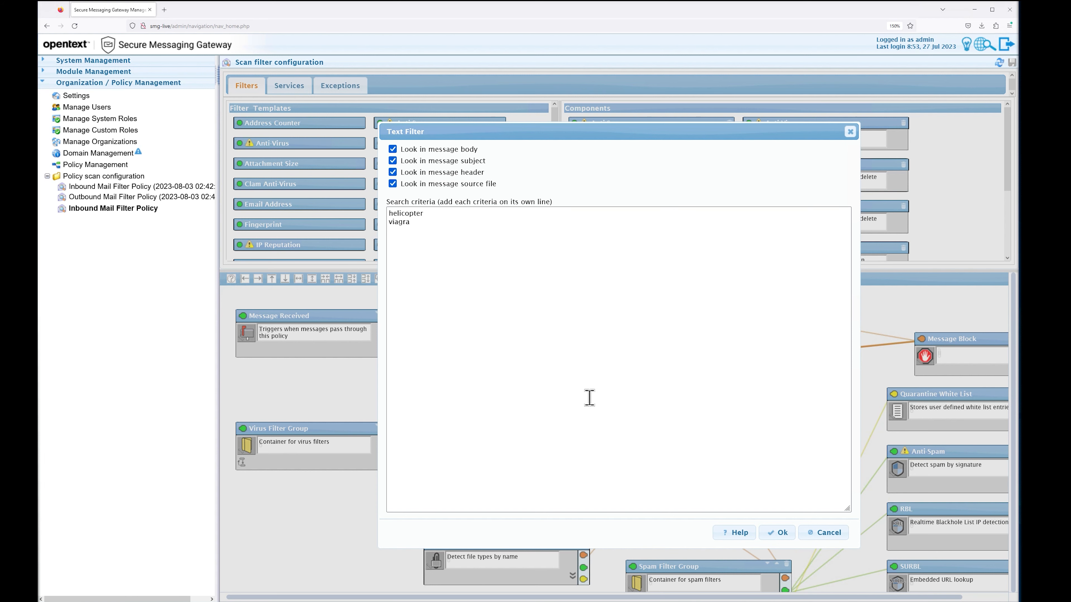
{"action": "left_click", "coordinate": [821, 538]}
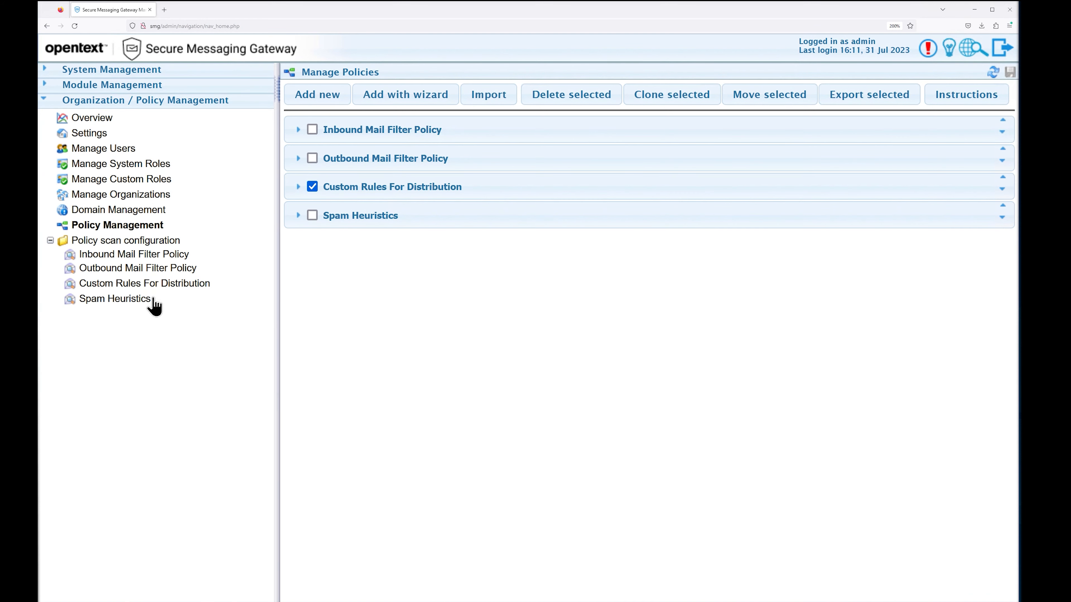
{"action": "left_click", "coordinate": [137, 301]}
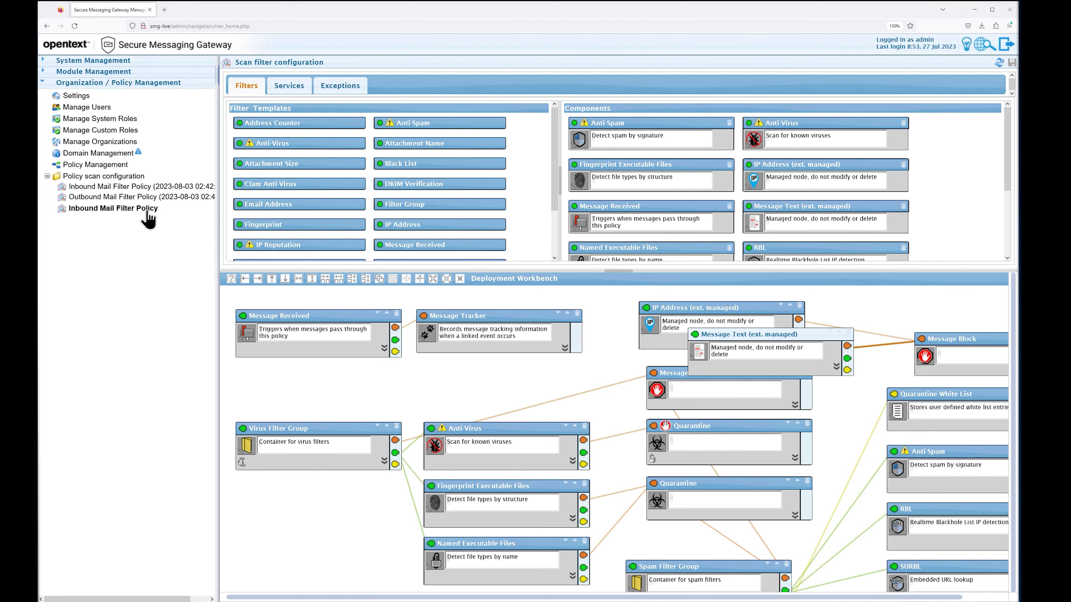
- Import only Spam Heuristics from Custom Node Configuration.json into smg-live's Inbound Mail Filter Policy (undated) as scanner configuration, replacing matching nodes
{"action": "left_click", "coordinate": [122, 168]}
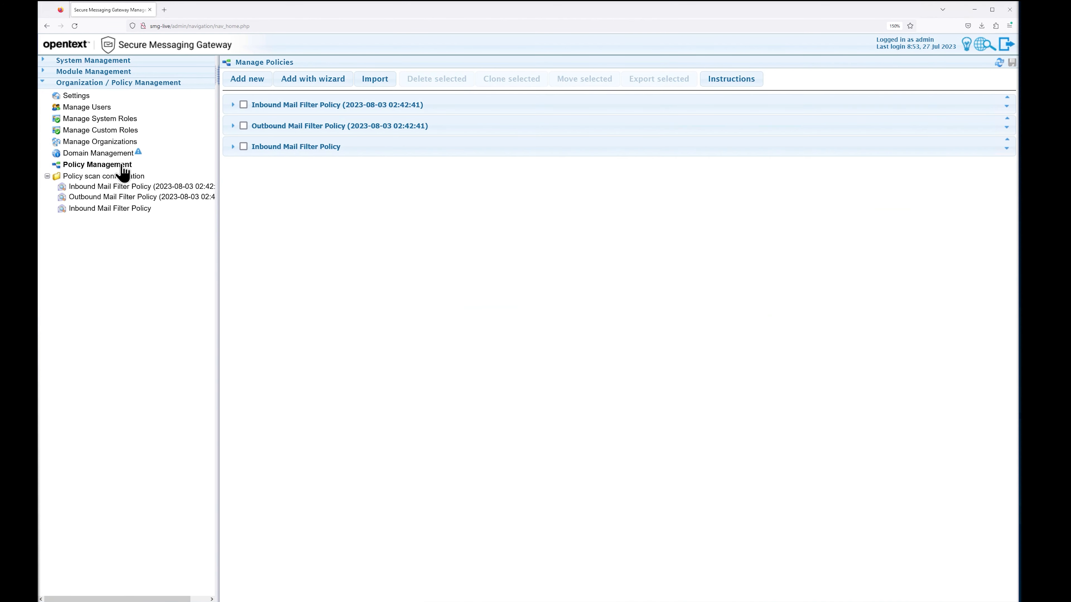
{"action": "left_click", "coordinate": [243, 146]}
{"action": "left_click", "coordinate": [378, 82]}
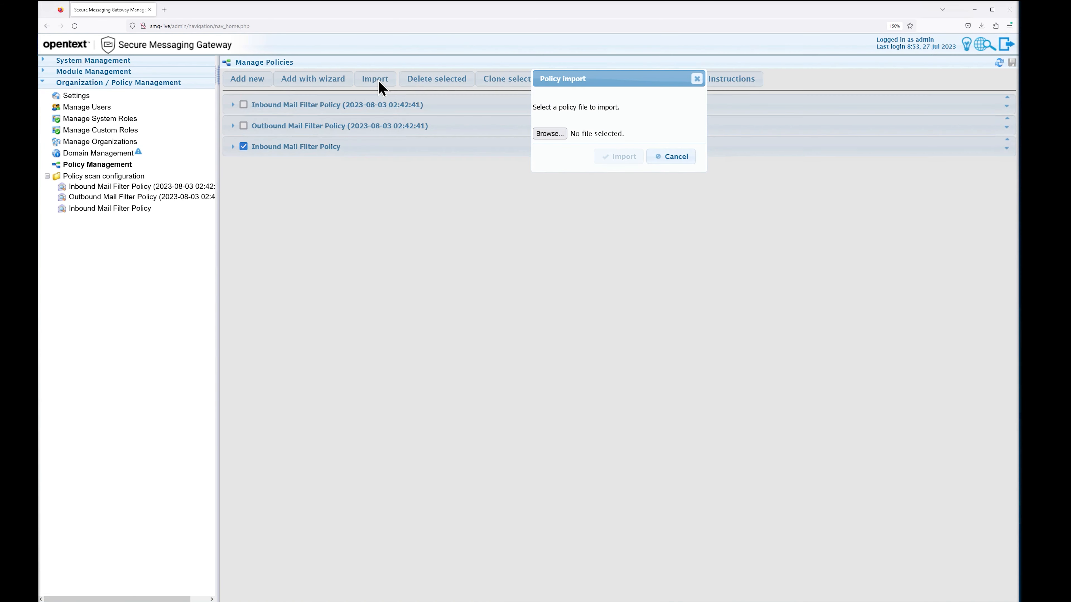
{"action": "left_click", "coordinate": [559, 136]}
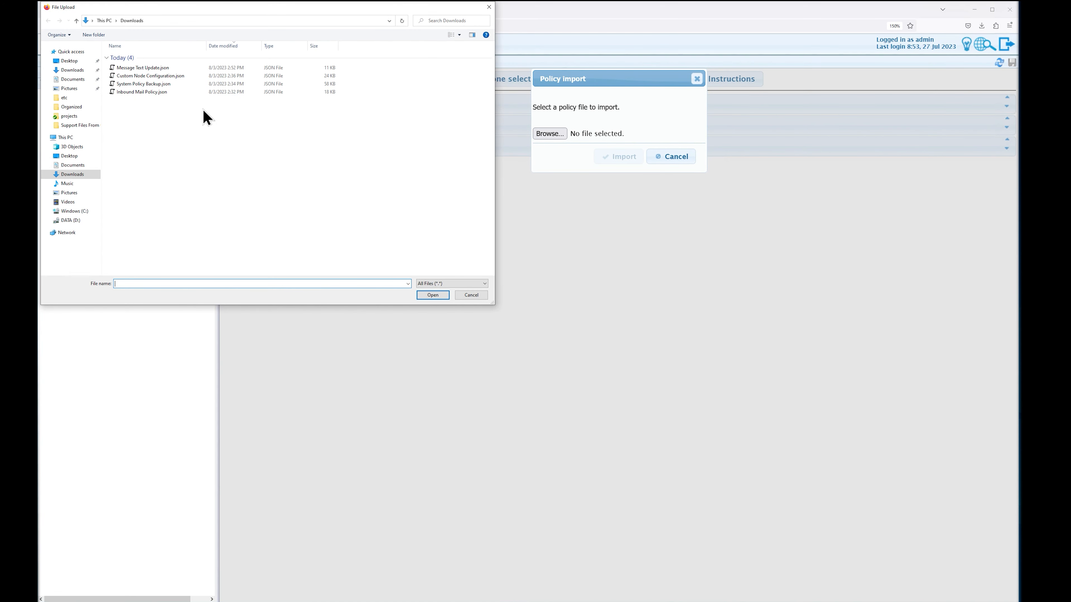
{"action": "double_click", "coordinate": [175, 76]}
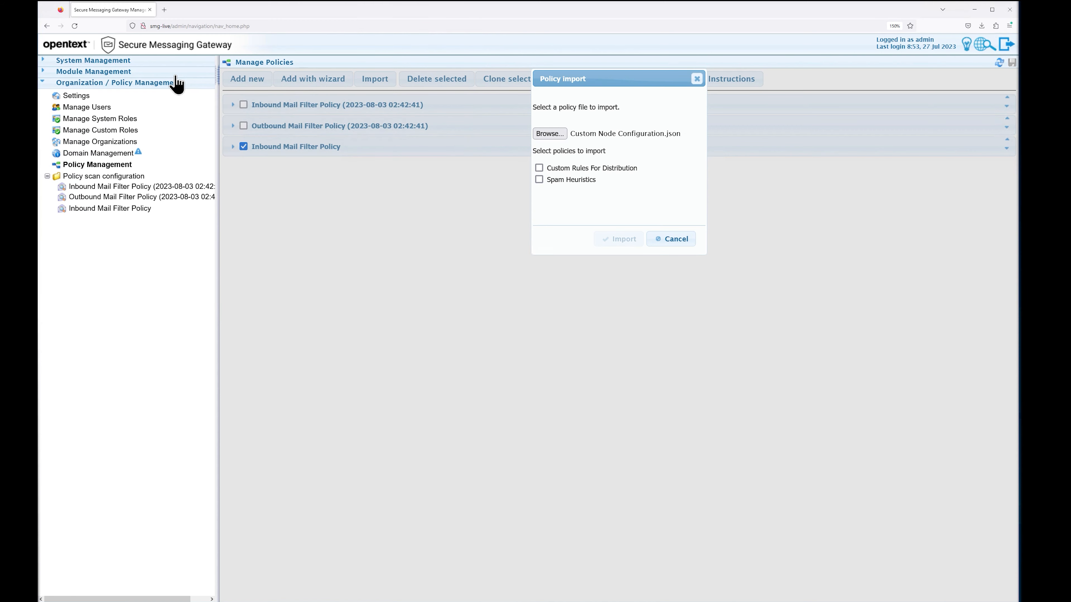
{"action": "left_click", "coordinate": [539, 180]}
{"action": "left_click", "coordinate": [576, 199]}
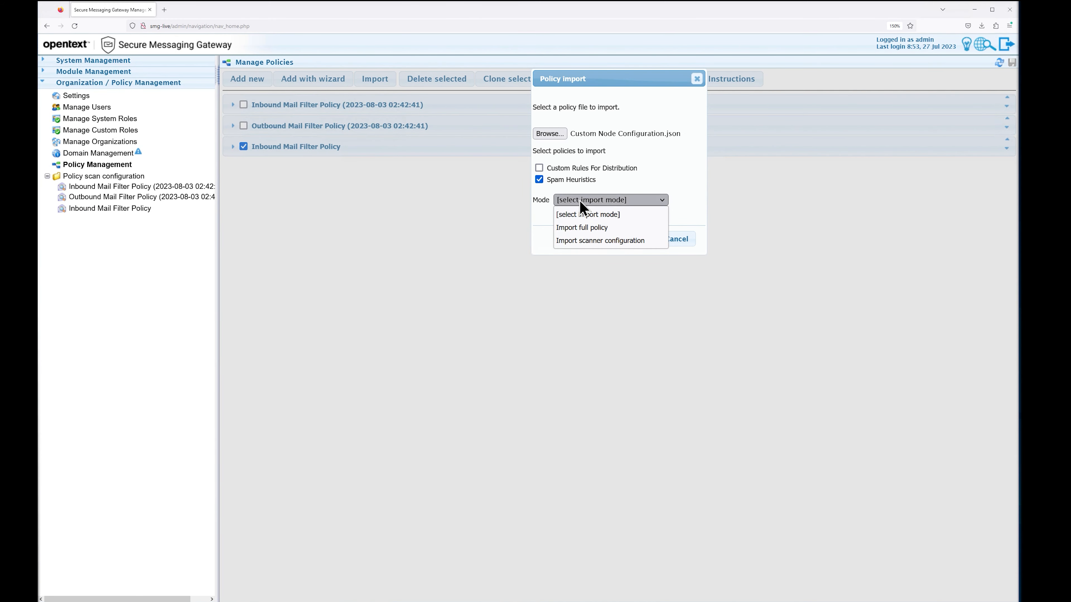
{"action": "left_click", "coordinate": [584, 241]}
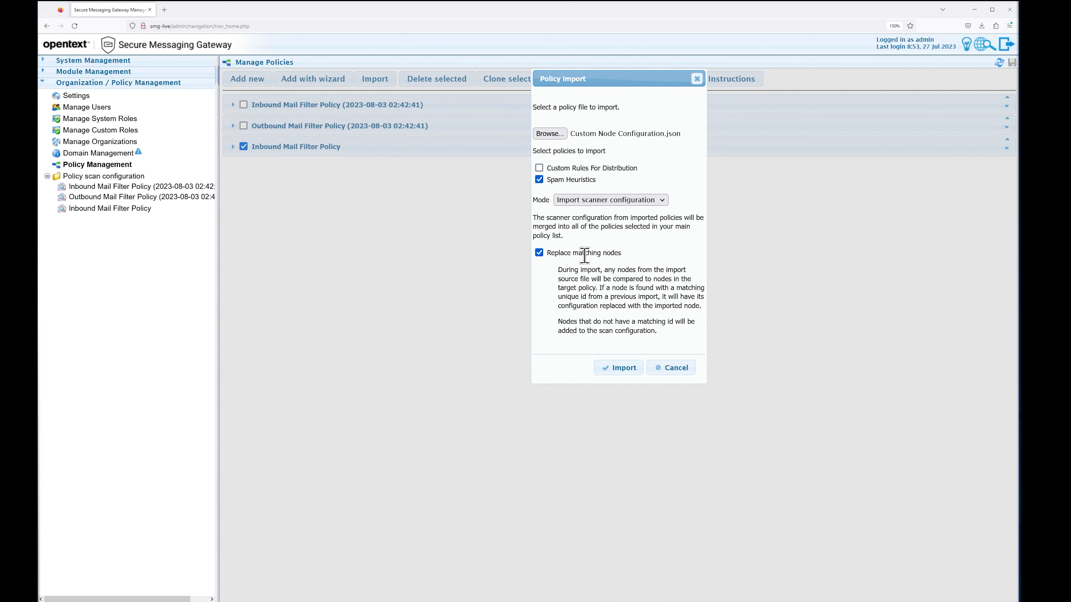
{"action": "left_click", "coordinate": [626, 368]}
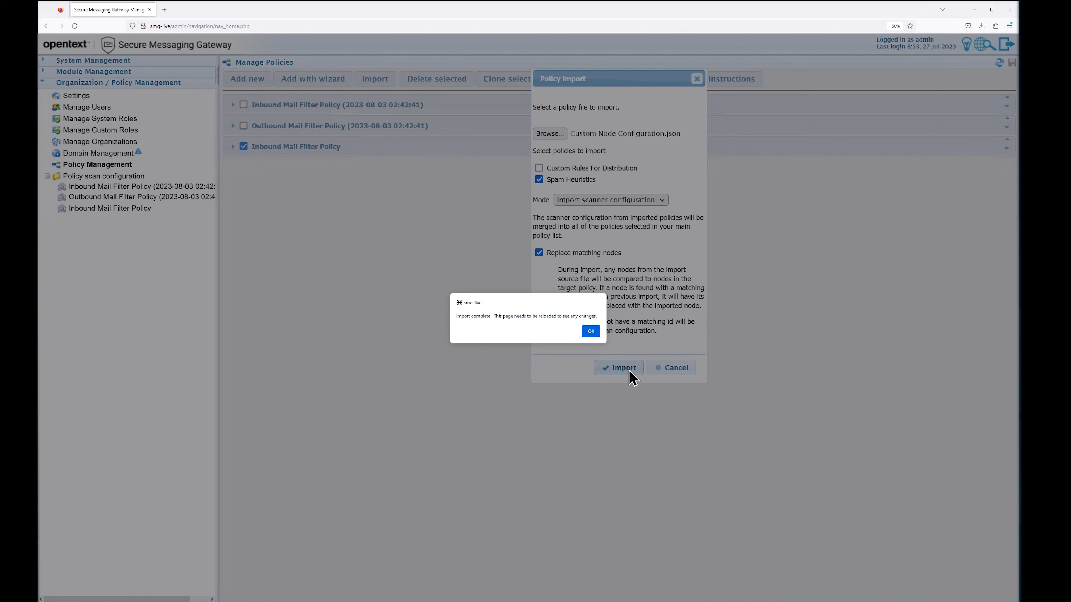
{"action": "left_click", "coordinate": [590, 331]}
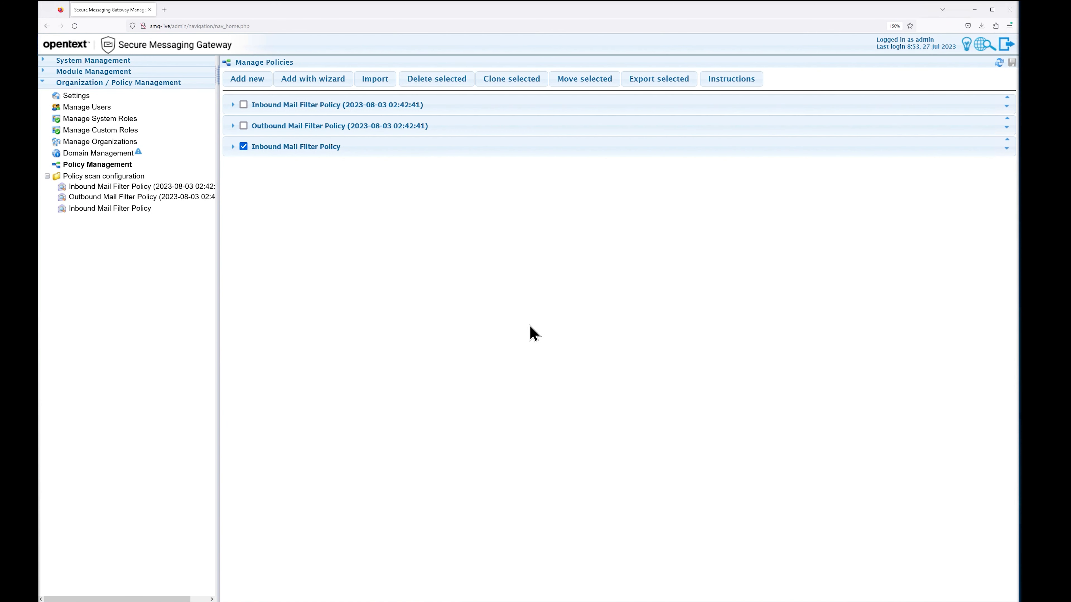
- Rearrange the imported managed spam nodes on the workbench of smg-live's Inbound Mail Filter Policy, and save the configuration
{"action": "left_click", "coordinate": [125, 210]}
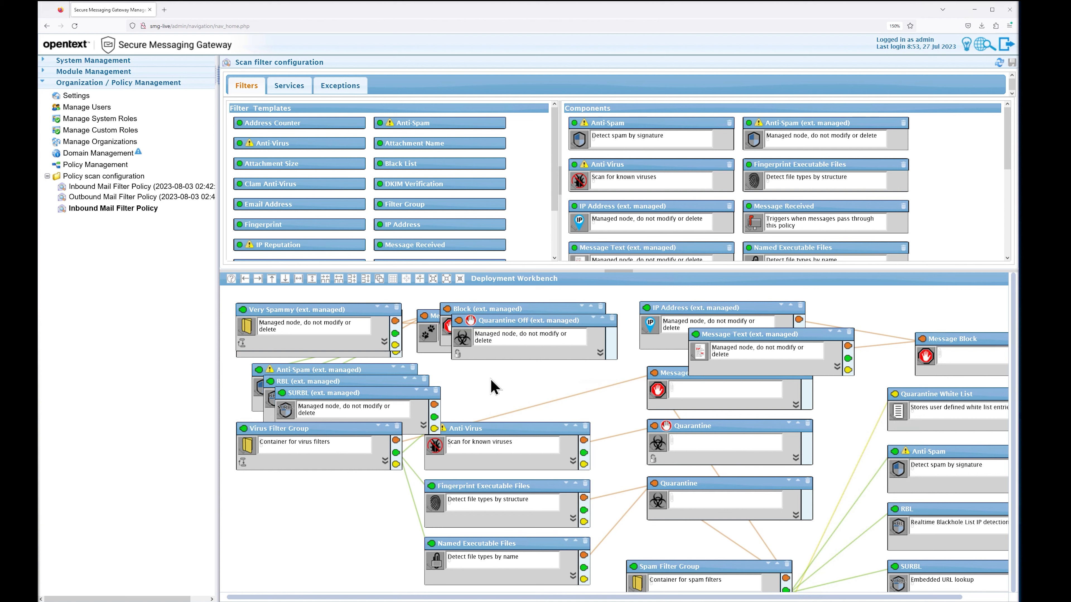
{"action": "left_click_drag", "start_coordinate": [491, 380], "coordinate": [532, 472]}
{"action": "left_click_drag", "start_coordinate": [425, 482], "coordinate": [472, 358]}
{"action": "left_click_drag", "start_coordinate": [400, 401], "coordinate": [314, 305]}
{"action": "left_click_drag", "start_coordinate": [509, 478], "coordinate": [541, 526]}
{"action": "left_click_drag", "start_coordinate": [688, 426], "coordinate": [767, 320]}
{"action": "left_click", "coordinate": [1011, 63]}
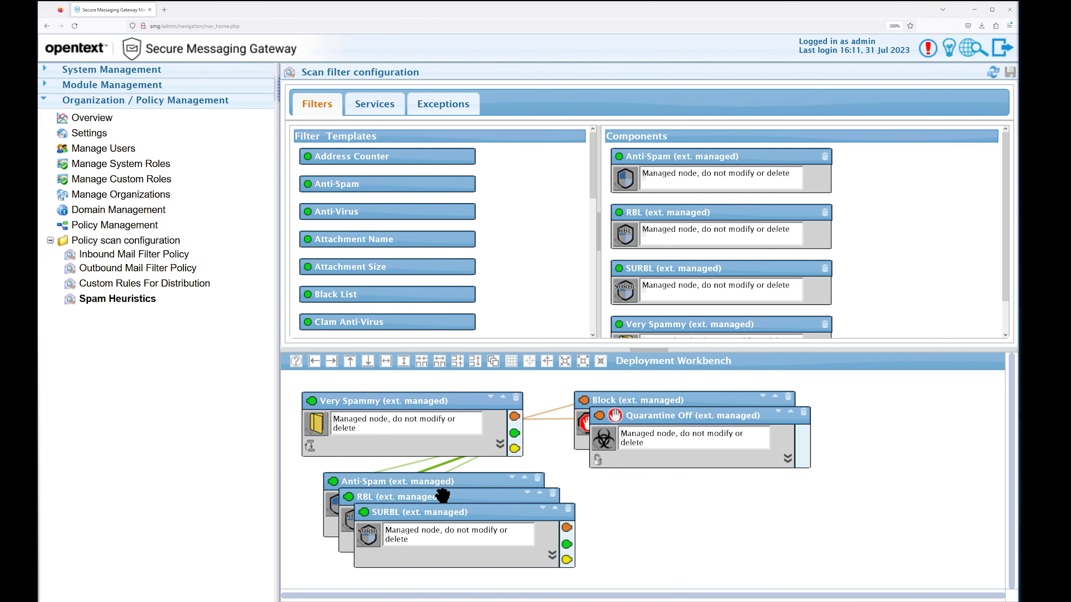
- In the managed RBL filter of smg's Spam Heuristics policy, include the connecting IP address and turn off Skip Local IP for bl.spamcop.net
{"action": "double_click", "coordinate": [348, 524]}
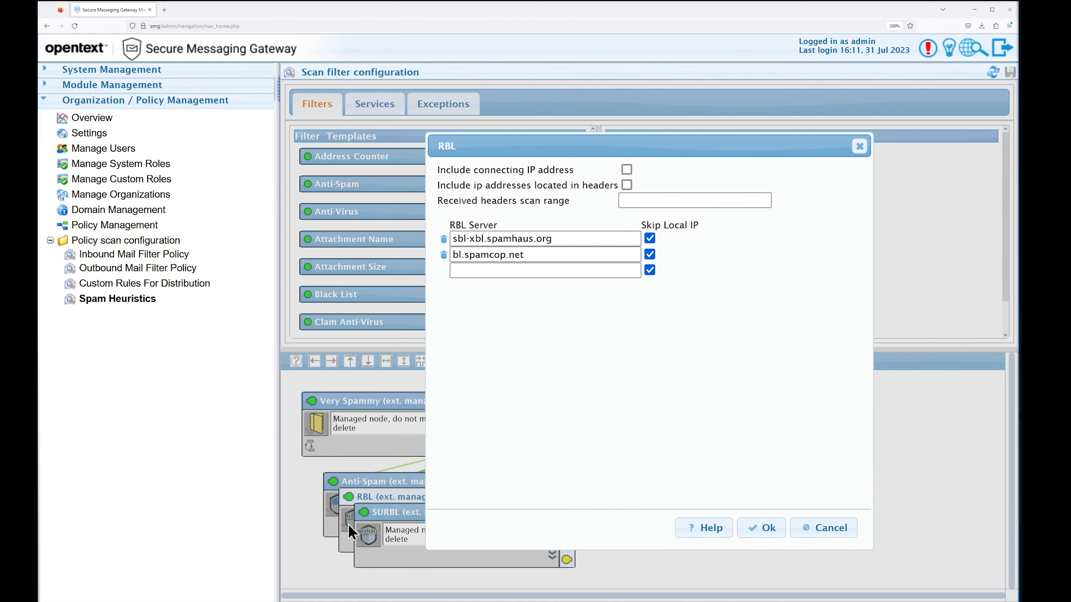
{"action": "left_click", "coordinate": [649, 254]}
{"action": "left_click", "coordinate": [627, 170]}
{"action": "left_click", "coordinate": [766, 530]}
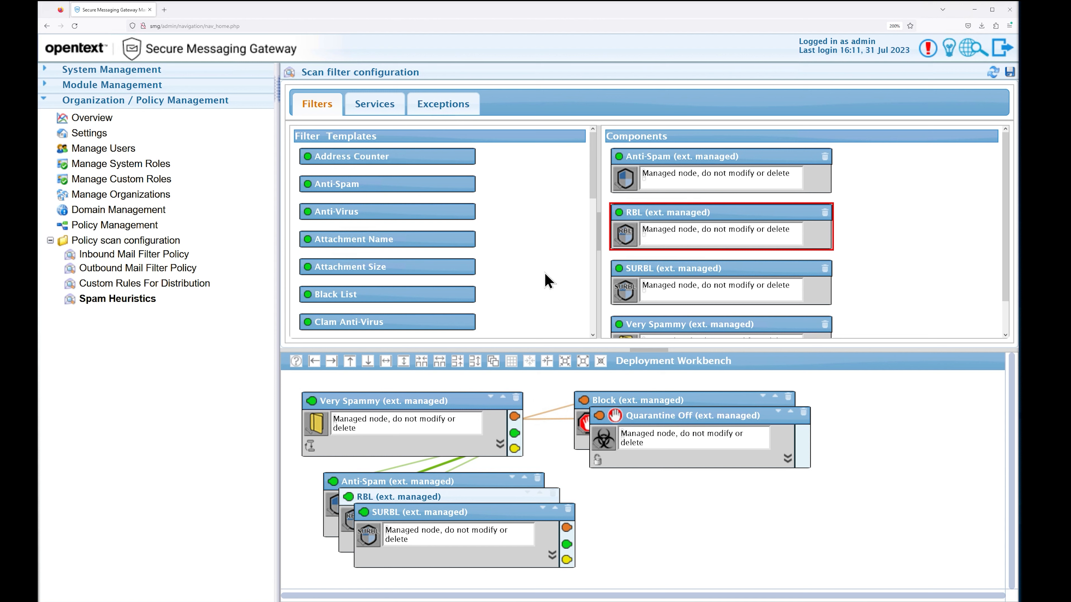
- Add an Email Address filter that scans the sender address to Spam Heuristics, link it to the Very Spammy container, and save
{"action": "left_click_drag", "start_coordinate": [592, 180], "coordinate": [547, 241]}
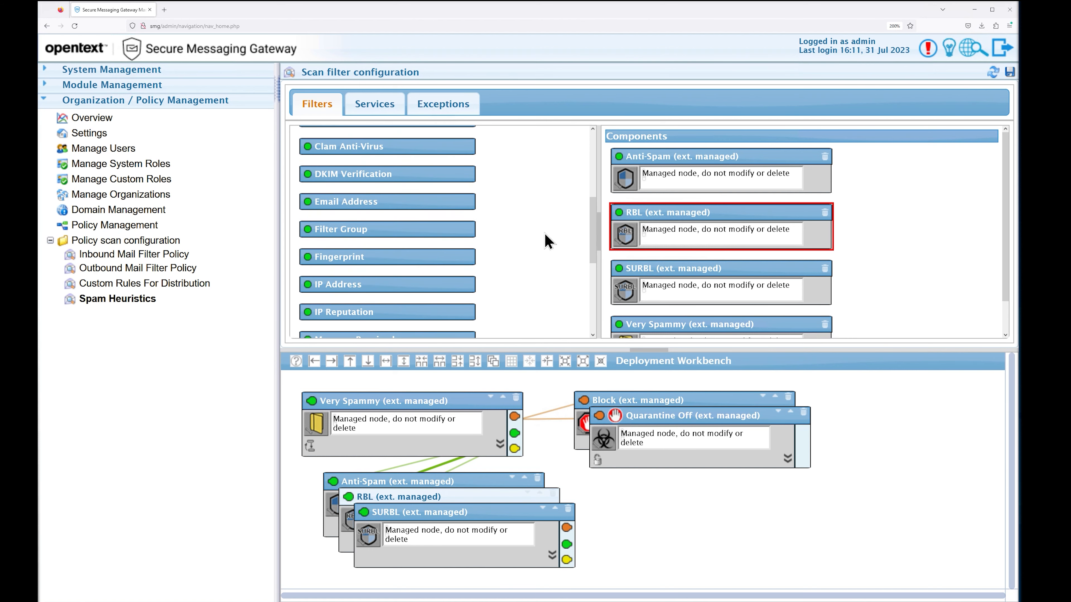
{"action": "left_click_drag", "start_coordinate": [415, 203], "coordinate": [522, 524]}
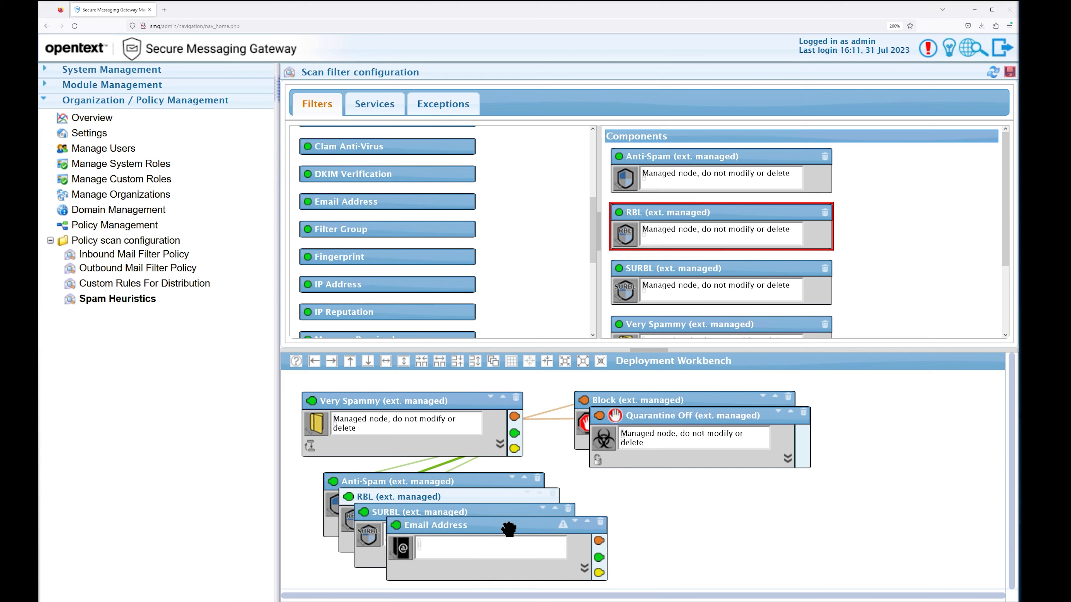
{"action": "double_click", "coordinate": [413, 554]}
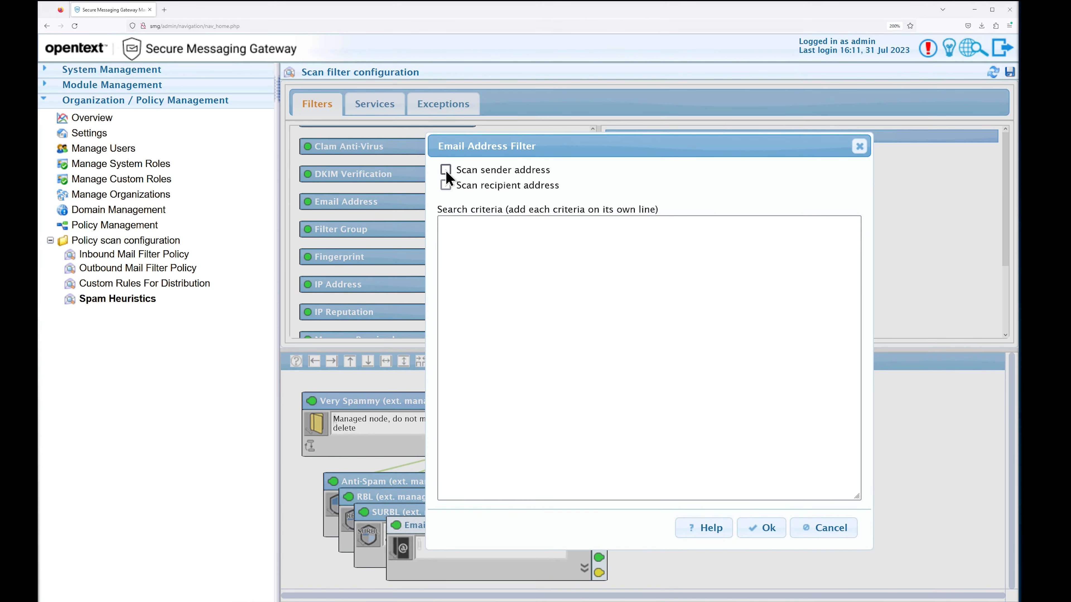
{"action": "left_click", "coordinate": [447, 172]}
{"action": "left_click", "coordinate": [467, 233]}
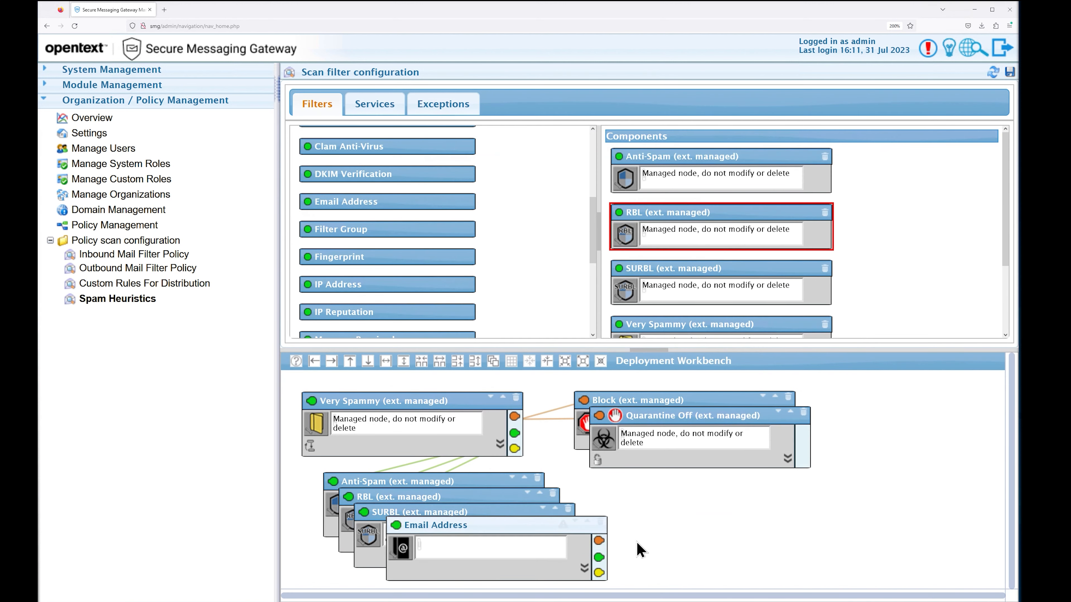
{"action": "left_click_drag", "start_coordinate": [393, 522], "coordinate": [487, 424]}
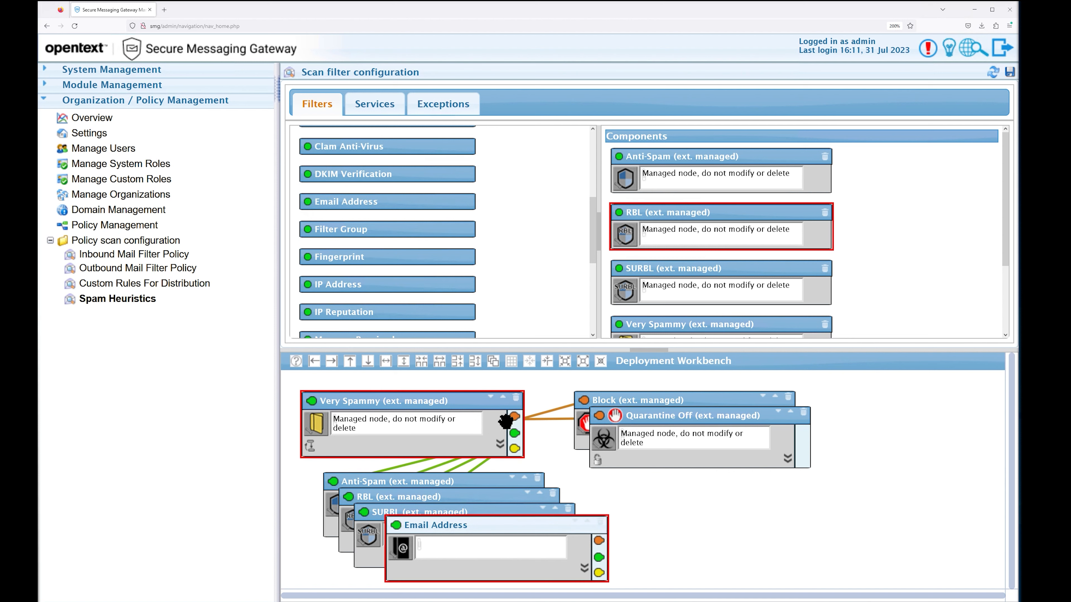
{"action": "left_click", "coordinate": [1011, 72]}
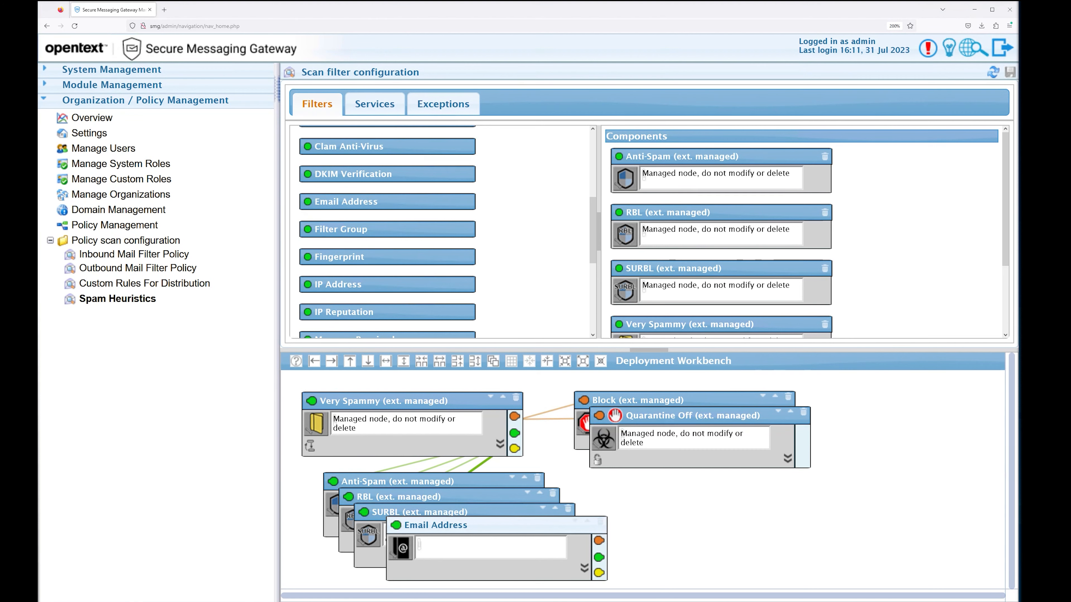
- Export the Spam Heuristics policy from smg with scanner configuration and node identities, without qualifications or node selection
{"action": "left_click", "coordinate": [134, 228]}
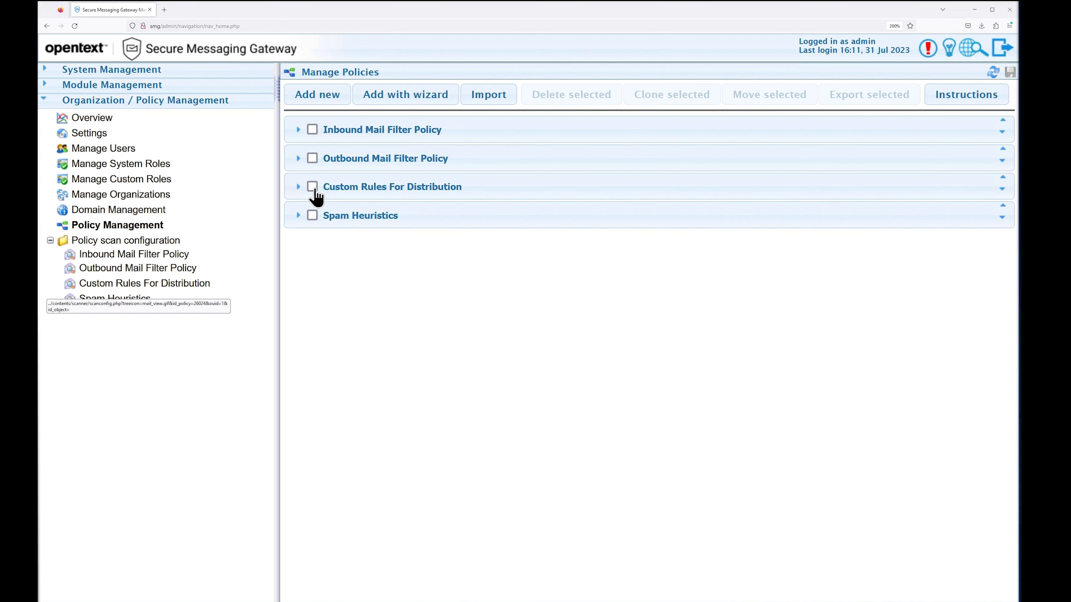
{"action": "left_click", "coordinate": [312, 215]}
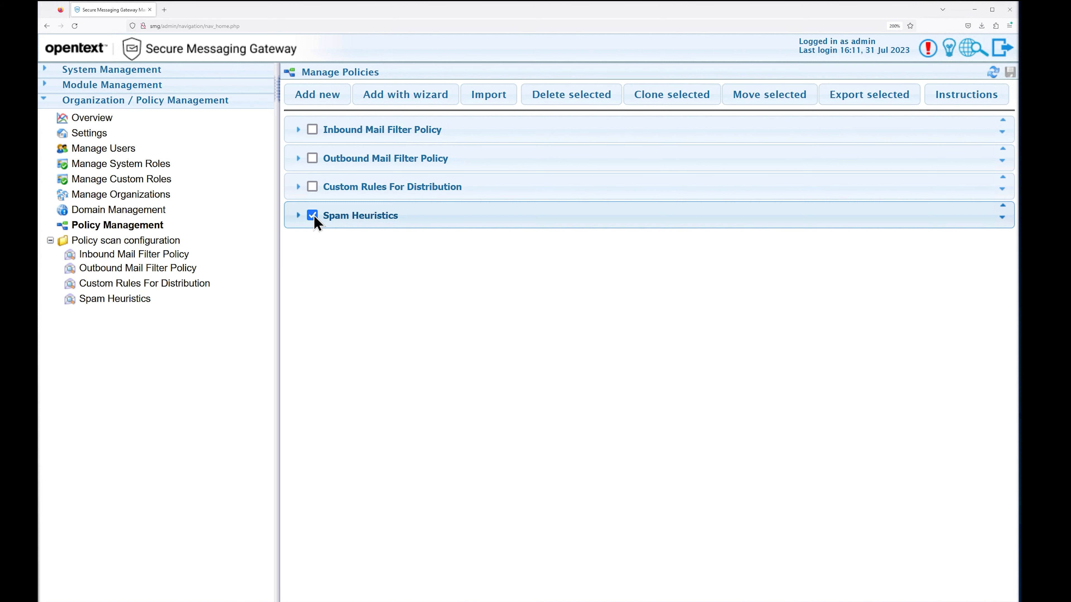
{"action": "left_click", "coordinate": [845, 102]}
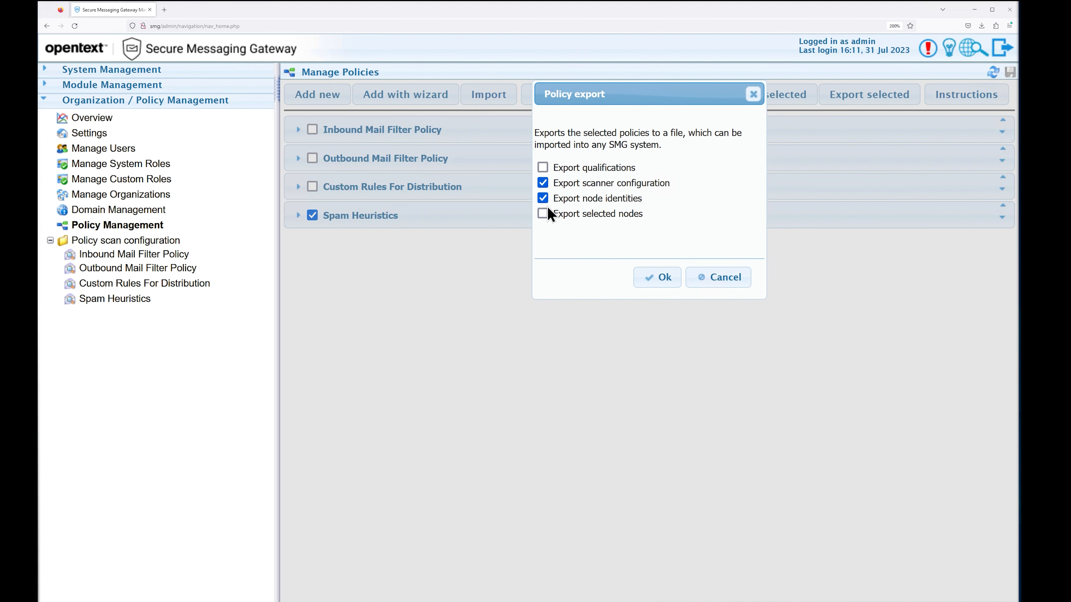
{"action": "left_click", "coordinate": [662, 281]}
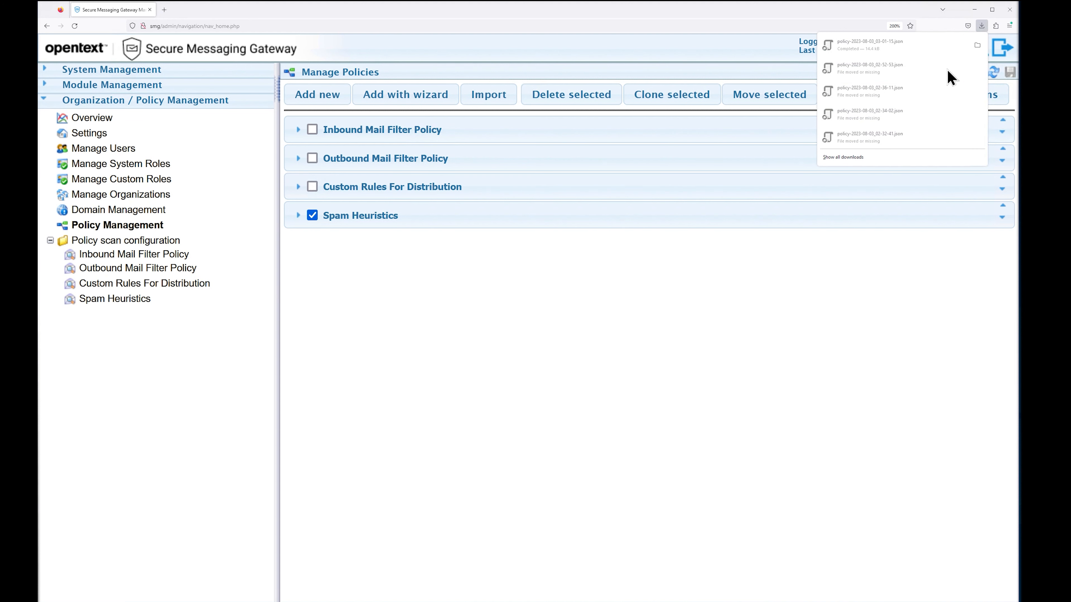
- Rename the newly exported policy JSON file in the Downloads folder to "Spam heuristics"
{"action": "left_click", "coordinate": [978, 44]}
{"action": "left_click", "coordinate": [418, 332]}
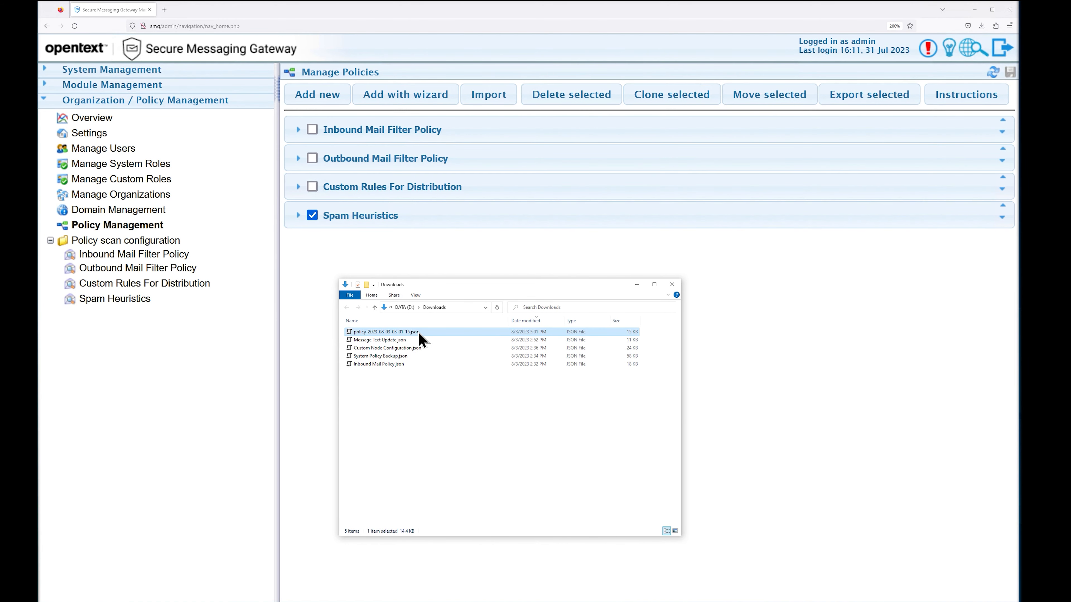
{"action": "type", "text": "Spam heuristics"}
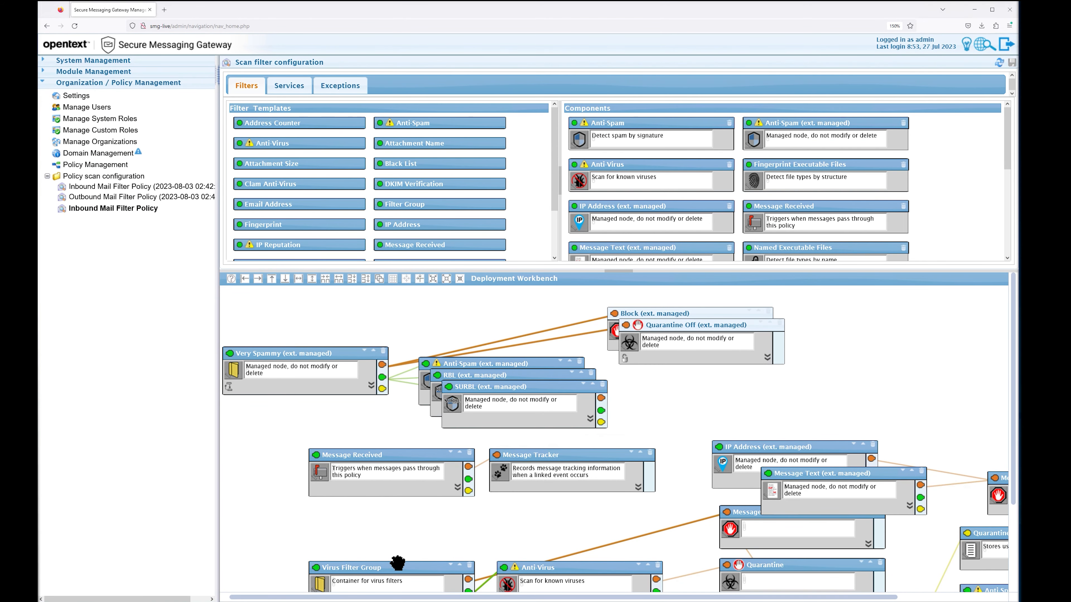
- In smg-live, import the Spam Heuristics scanner configuration from Spam heuristics.json into Inbound Mail Filter Policy, with matching nodes replaced
{"action": "left_click", "coordinate": [105, 166]}
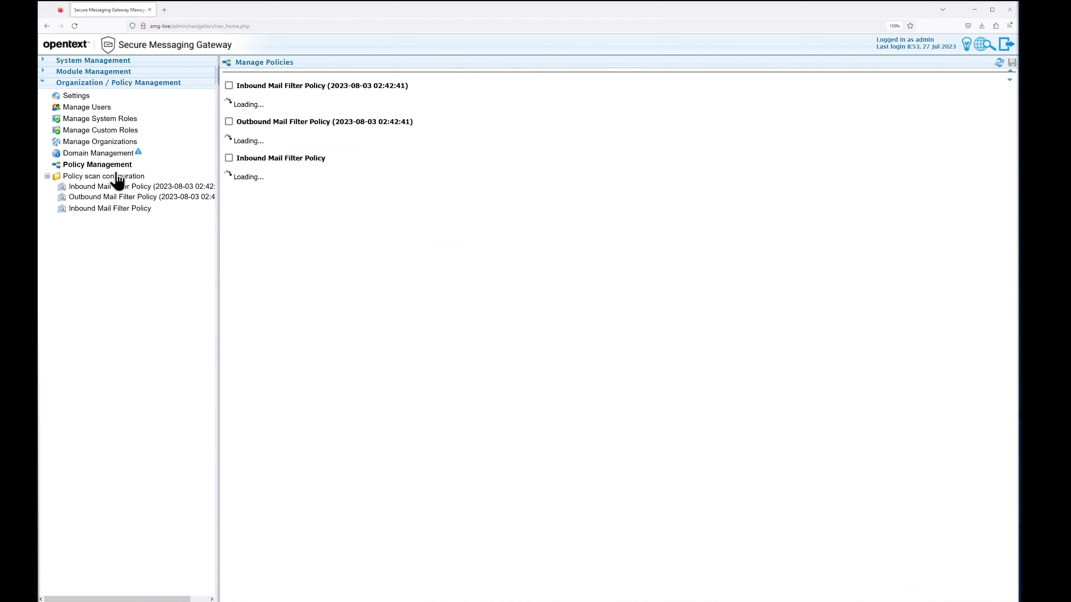
{"action": "left_click", "coordinate": [244, 147]}
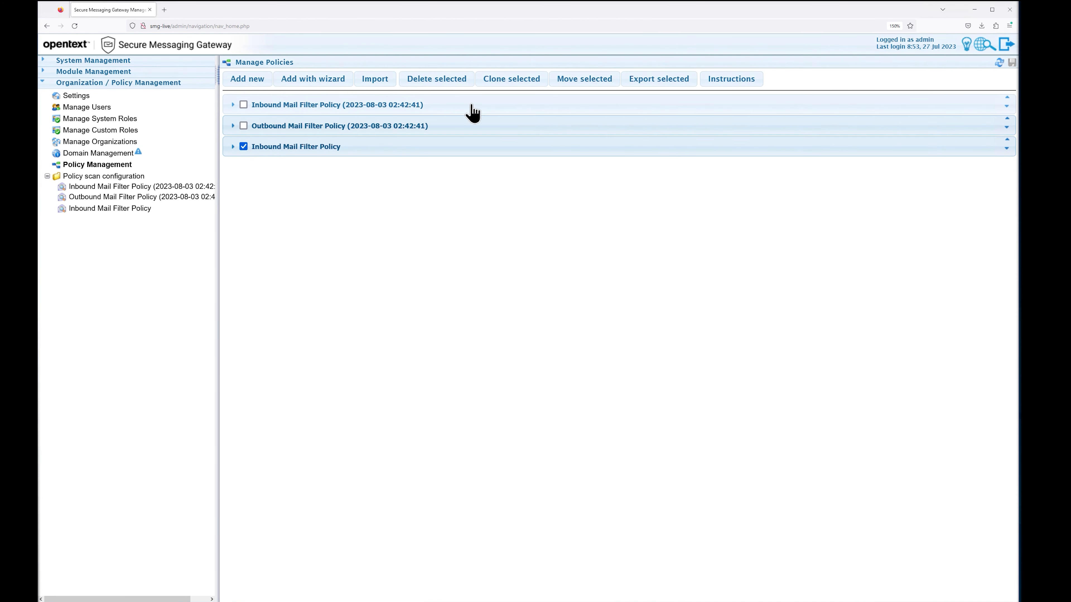
{"action": "left_click", "coordinate": [375, 78]}
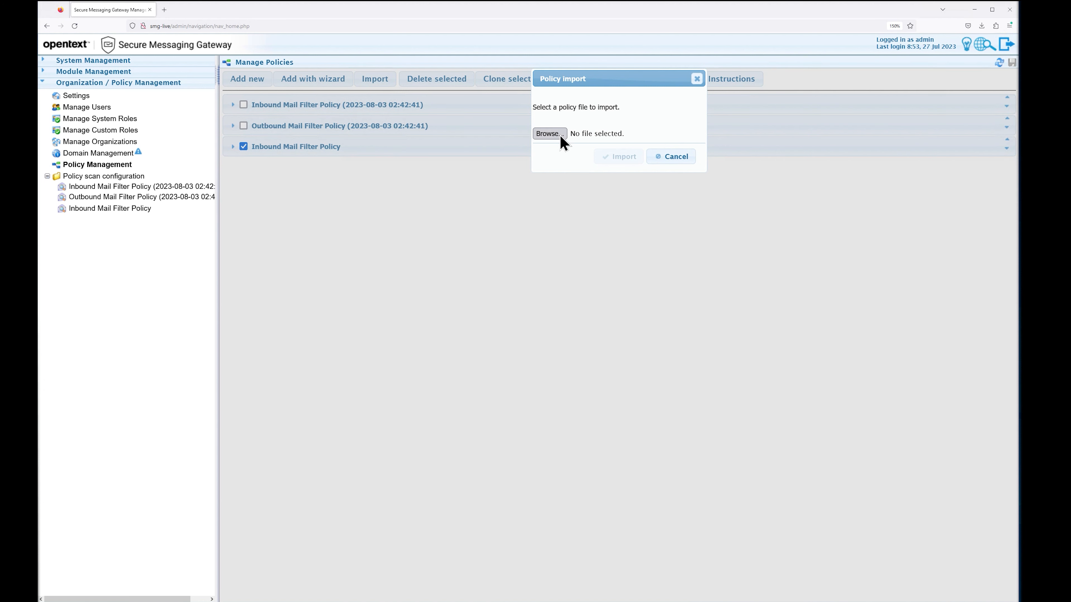
{"action": "left_click", "coordinate": [548, 133]}
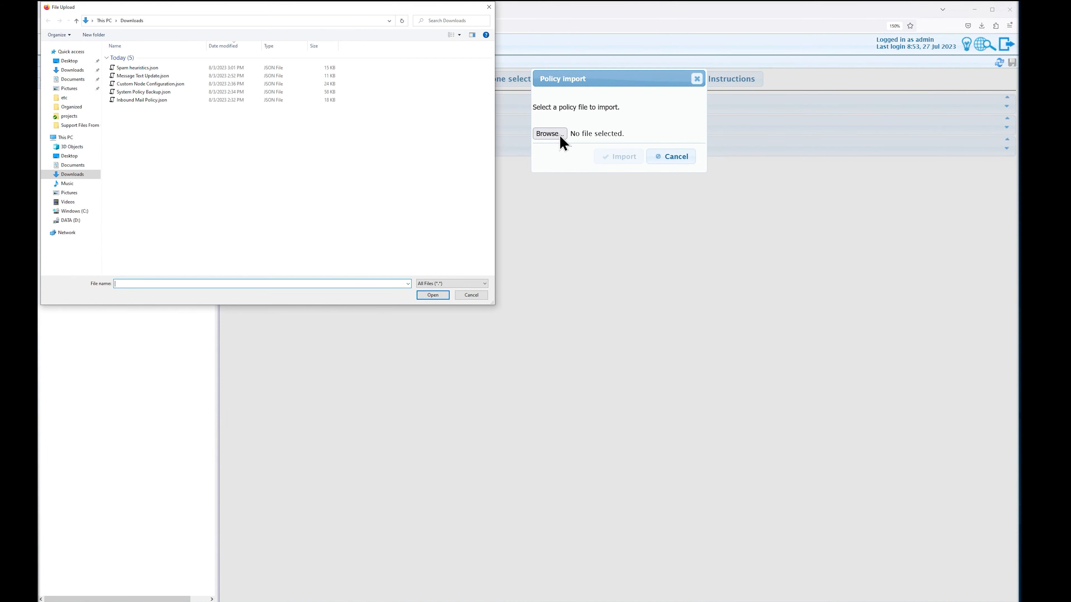
{"action": "double_click", "coordinate": [154, 69]}
{"action": "left_click", "coordinate": [539, 168]}
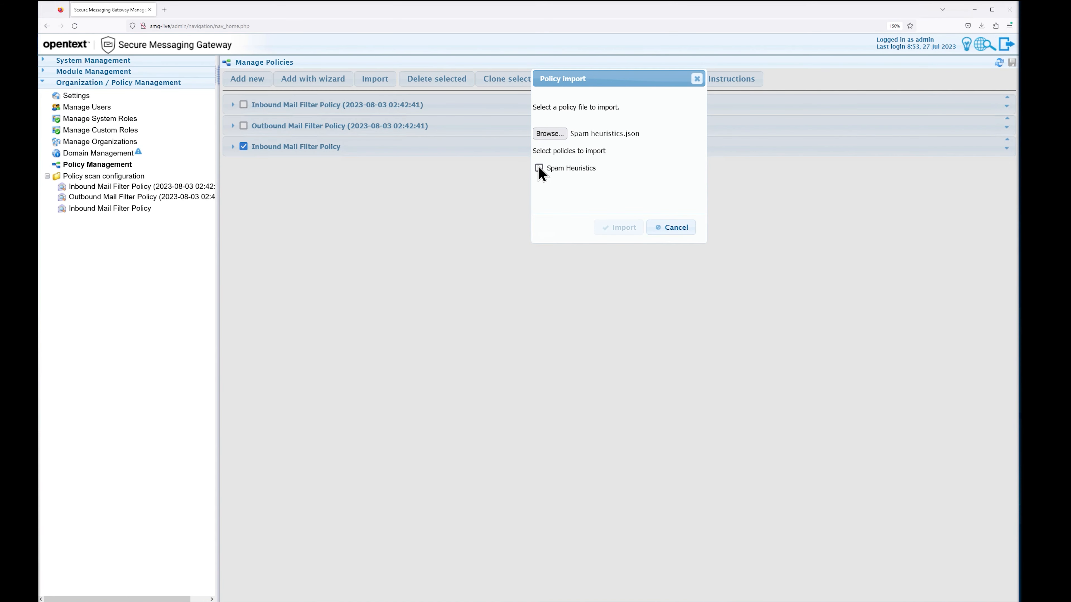
{"action": "left_click", "coordinate": [585, 189]}
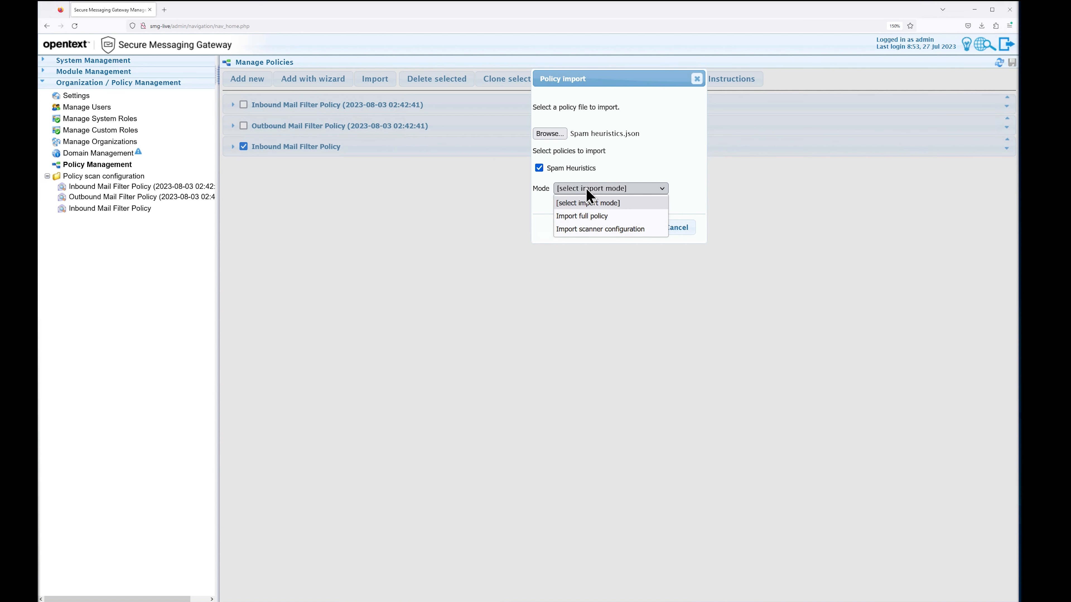
{"action": "left_click", "coordinate": [593, 229]}
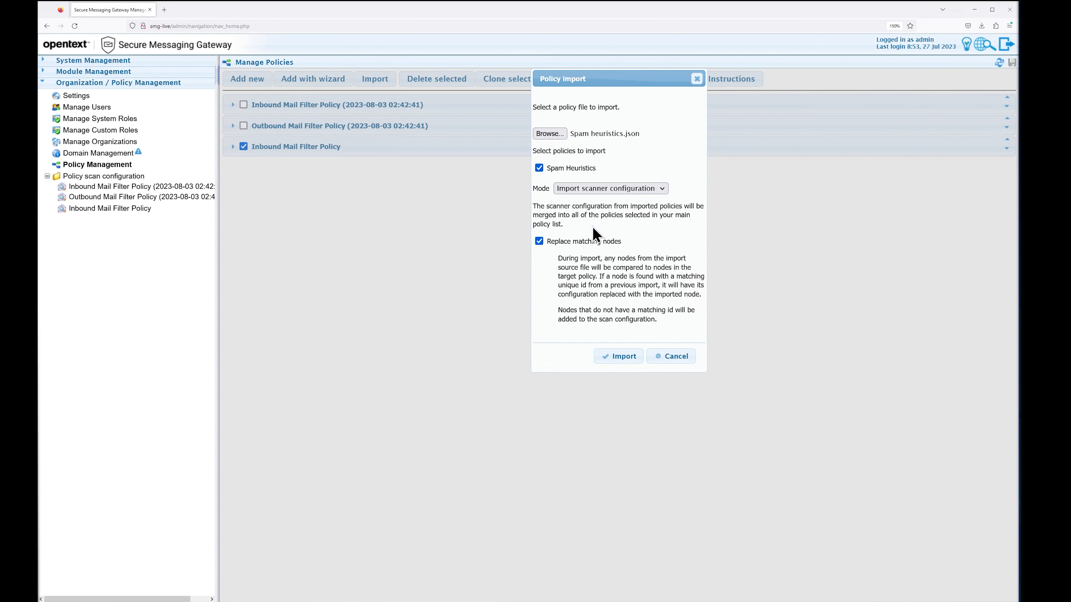
{"action": "left_click", "coordinate": [630, 361]}
{"action": "left_click", "coordinate": [590, 332]}
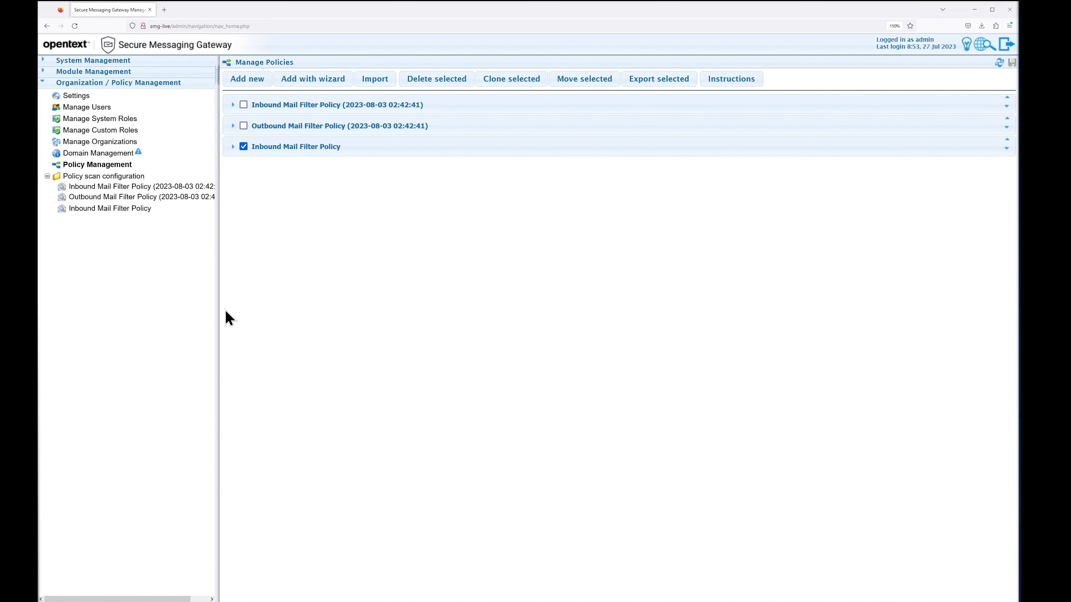
- On the Inbound Mail Filter Policy workbench, move the imported Email Address filter beside the managed SURBL node
{"action": "left_click", "coordinate": [117, 208]}
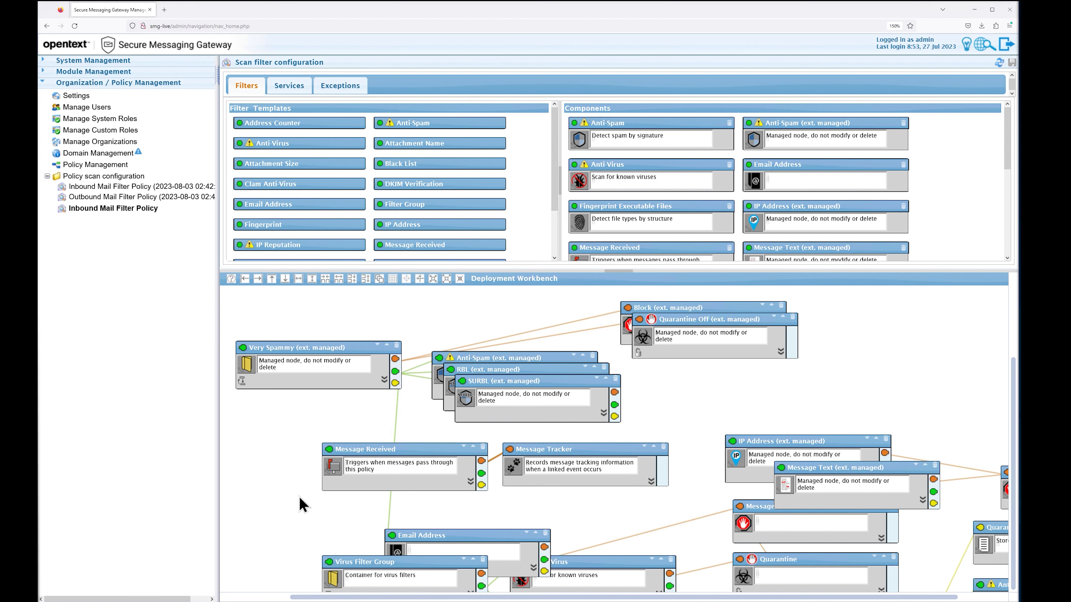
{"action": "left_click_drag", "start_coordinate": [291, 527], "coordinate": [288, 524]}
{"action": "left_click_drag", "start_coordinate": [289, 524], "coordinate": [294, 431]}
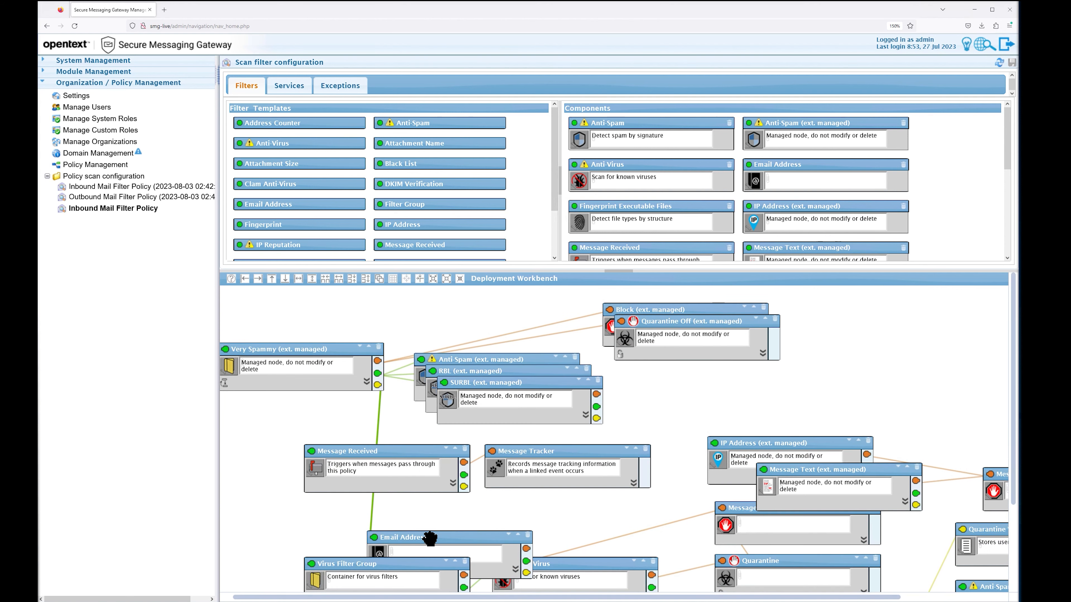
{"action": "left_click_drag", "start_coordinate": [430, 538], "coordinate": [509, 391]}
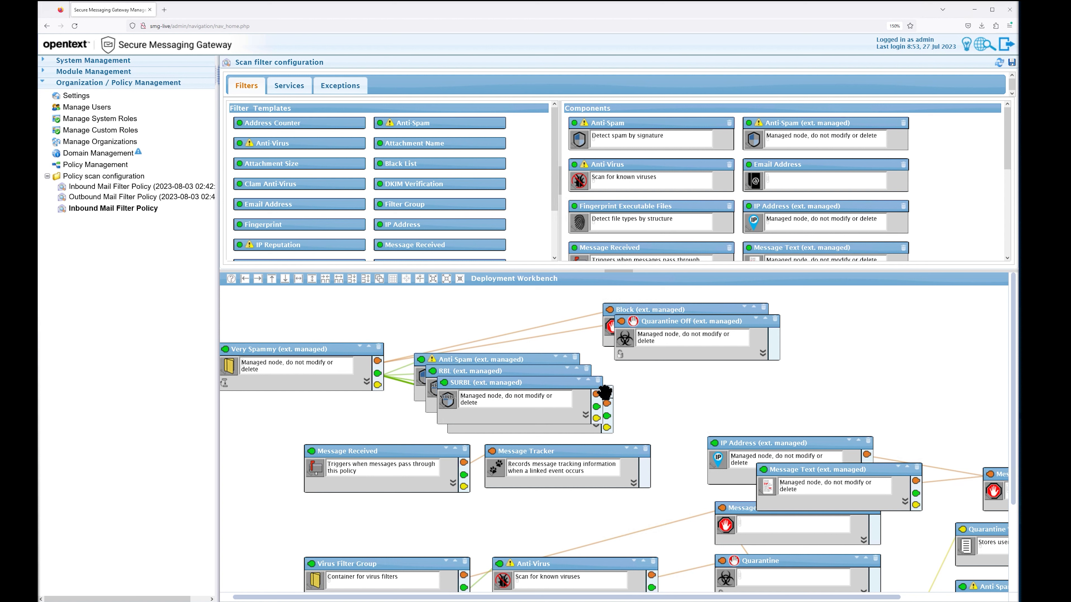
{"action": "left_click_drag", "start_coordinate": [570, 430], "coordinate": [743, 421]}
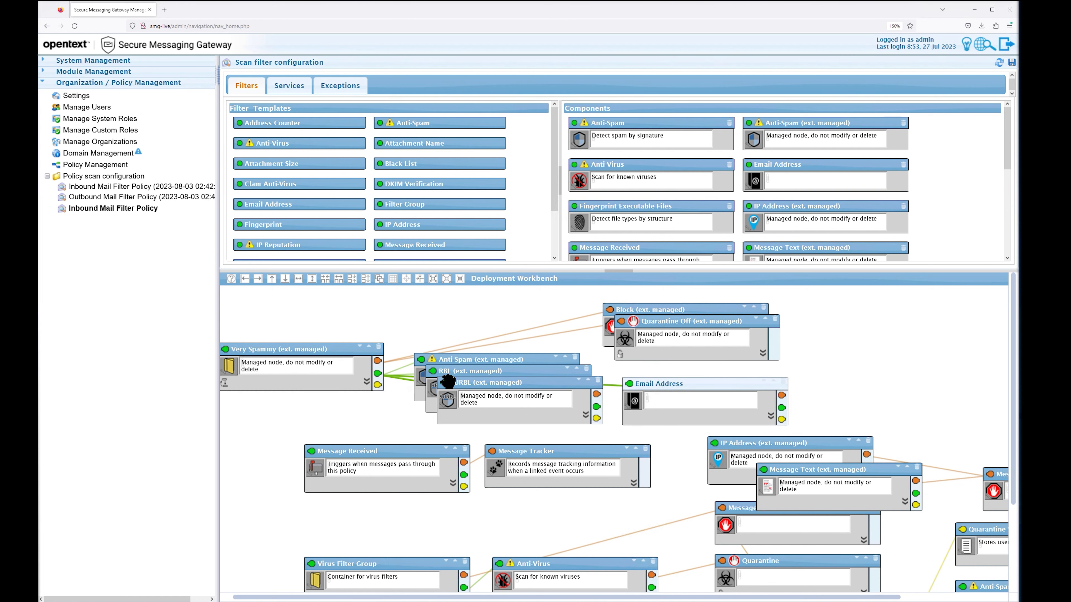
- Check the managed RBL filter's connecting IP and Skip Local IP settings, and save the scan configuration
{"action": "double_click", "coordinate": [435, 394]}
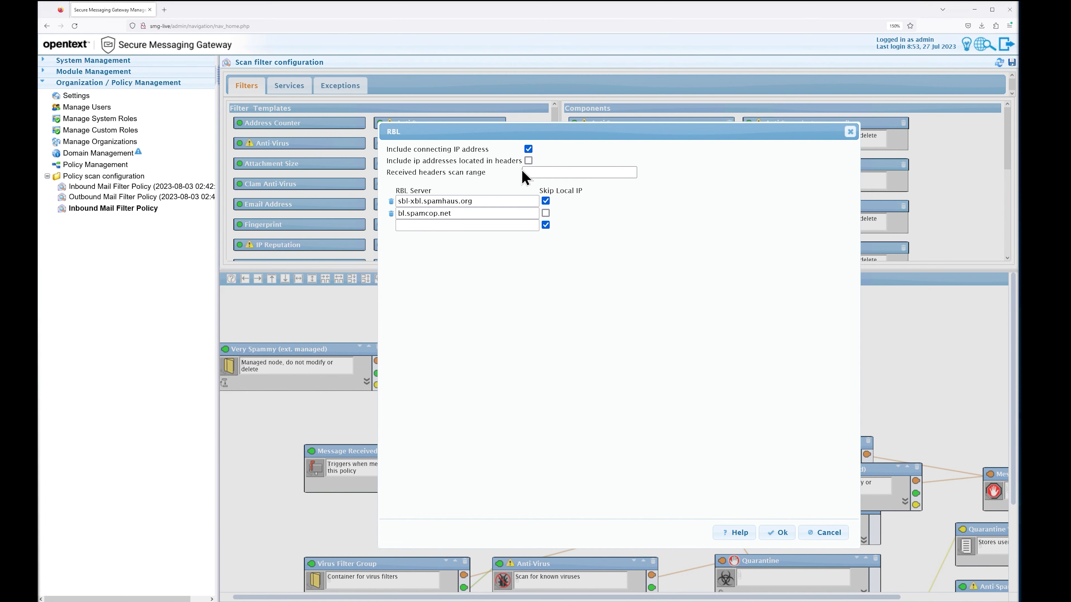
{"action": "left_click", "coordinate": [779, 532]}
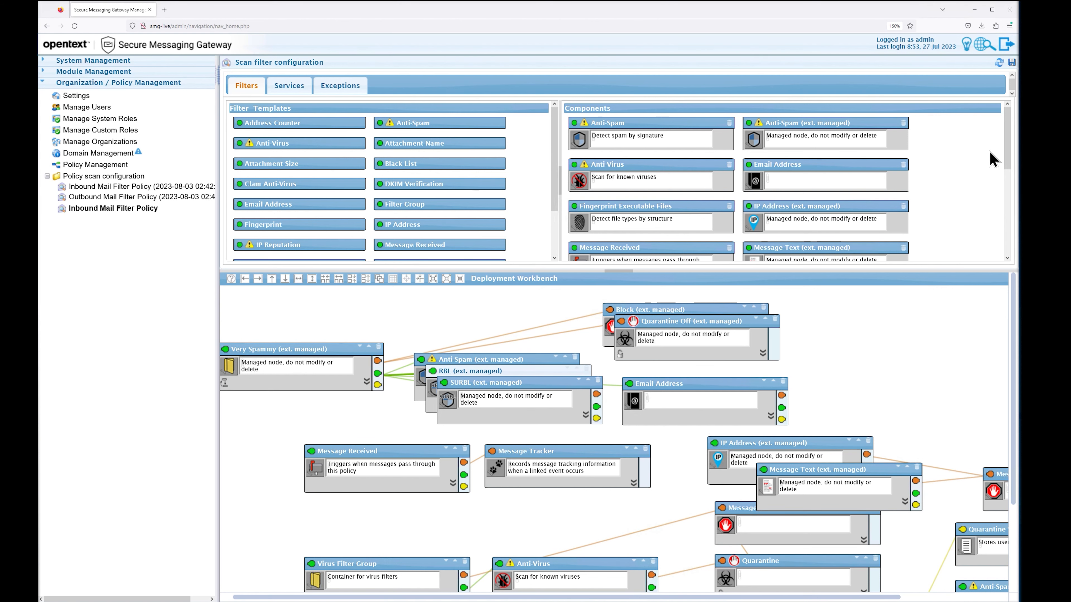
{"action": "left_click", "coordinate": [1012, 62]}
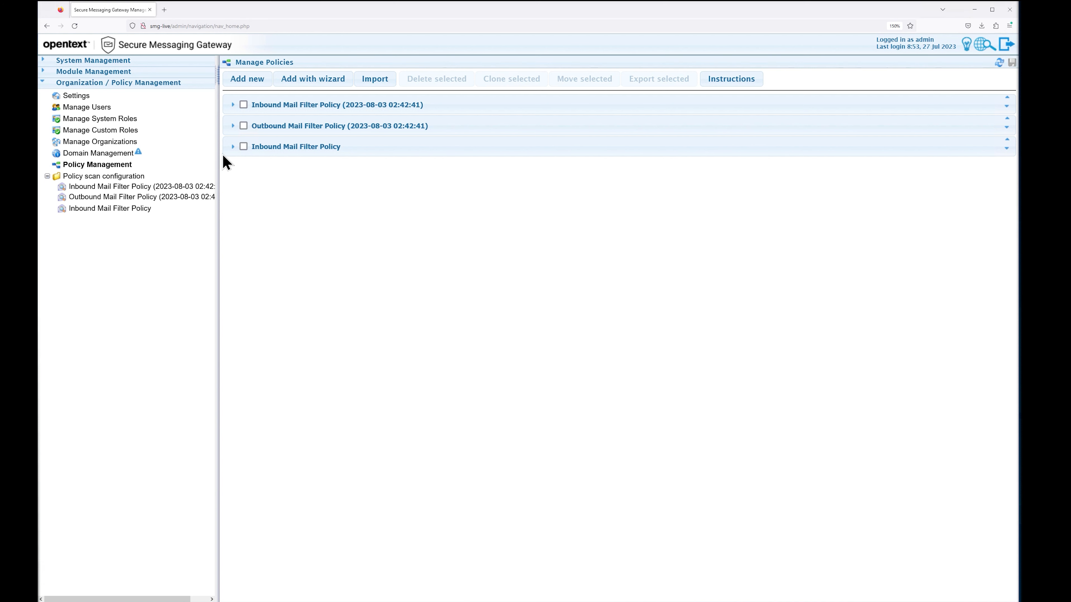
- Set up a scanner configuration import from Inbound Mail Policy.json into Inbound Mail Filter Policy, replacing matching nodes and merging list data entries
{"action": "left_click", "coordinate": [243, 147]}
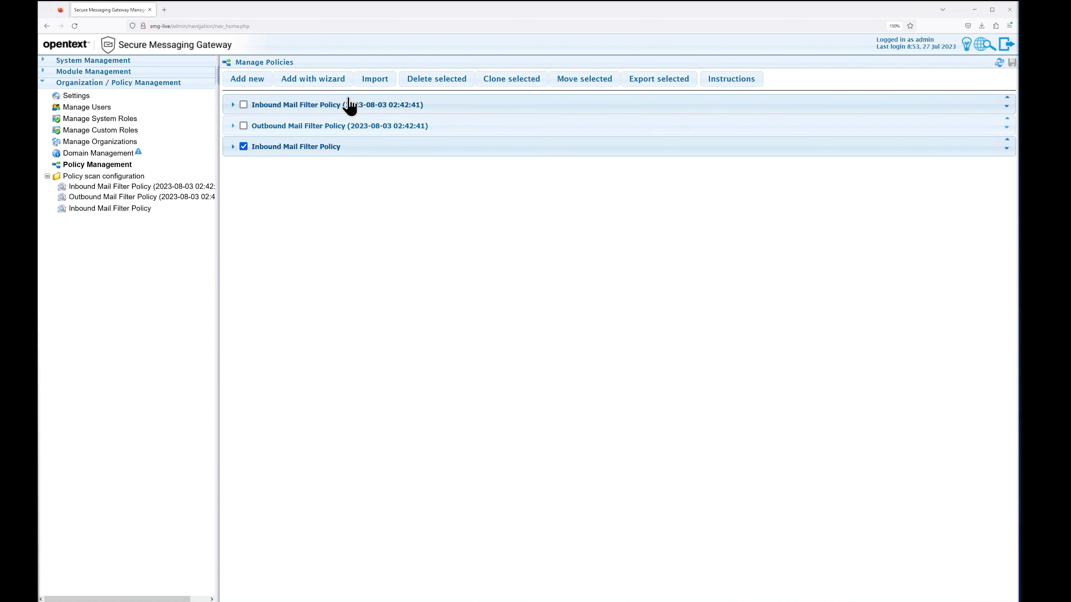
{"action": "left_click", "coordinate": [369, 82]}
{"action": "left_click", "coordinate": [548, 134]}
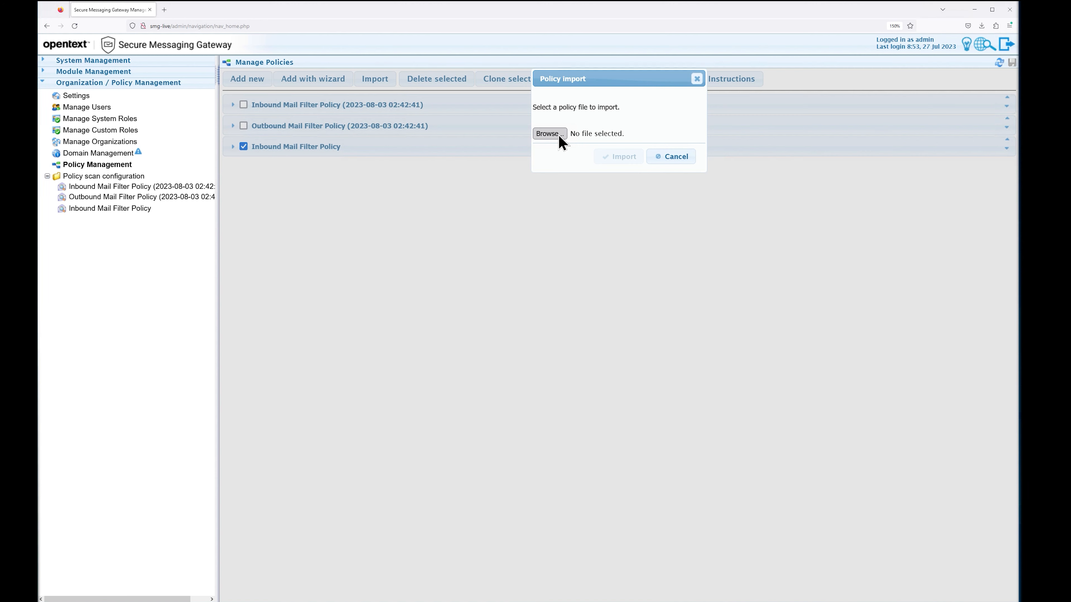
{"action": "double_click", "coordinate": [150, 101]}
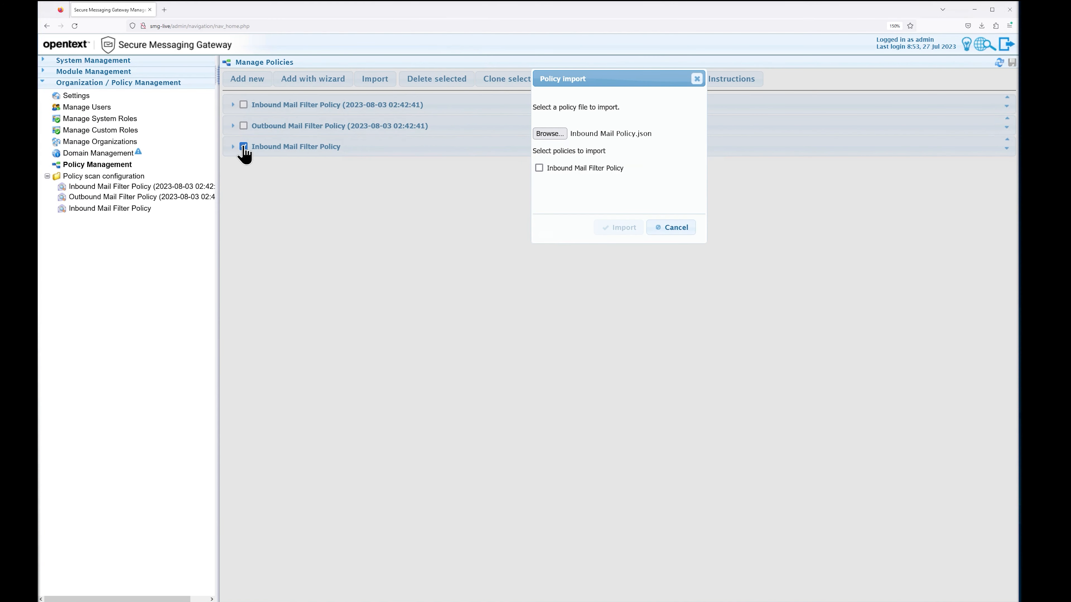
{"action": "left_click", "coordinate": [538, 168]}
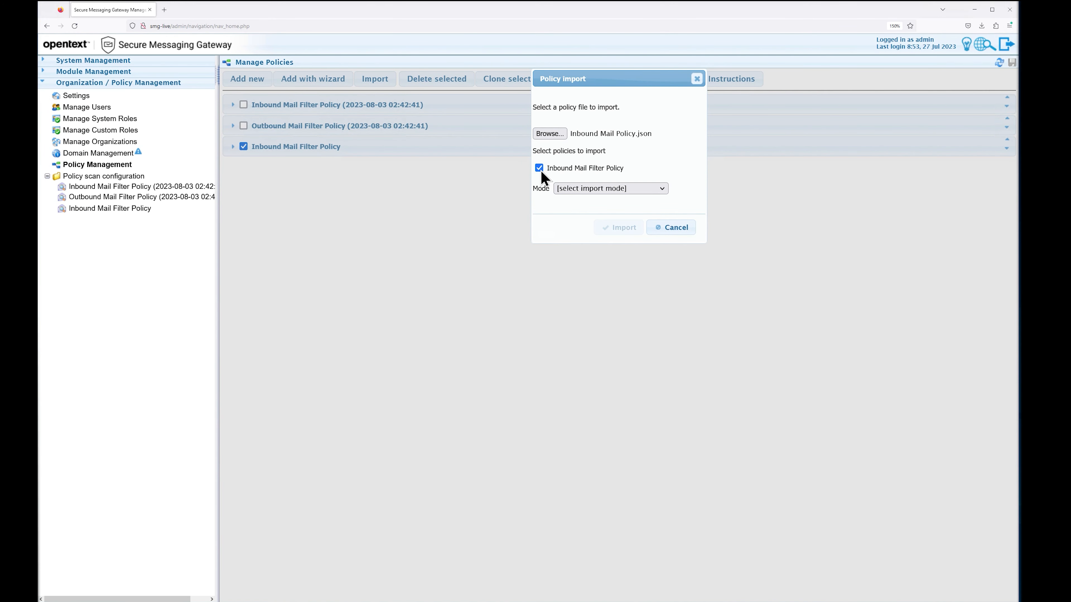
{"action": "left_click", "coordinate": [587, 194]}
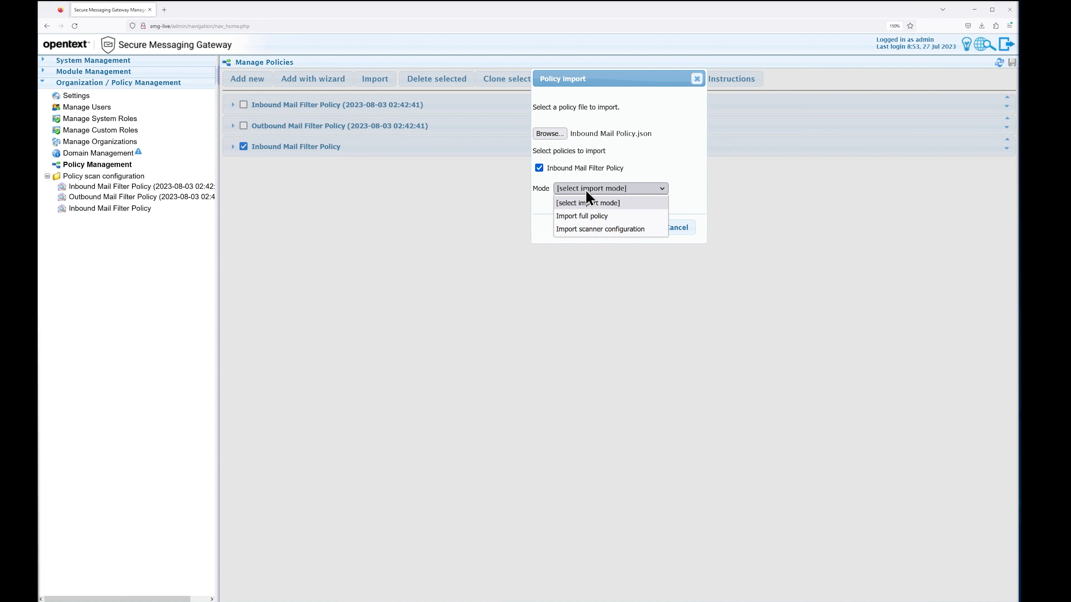
{"action": "left_click", "coordinate": [595, 230]}
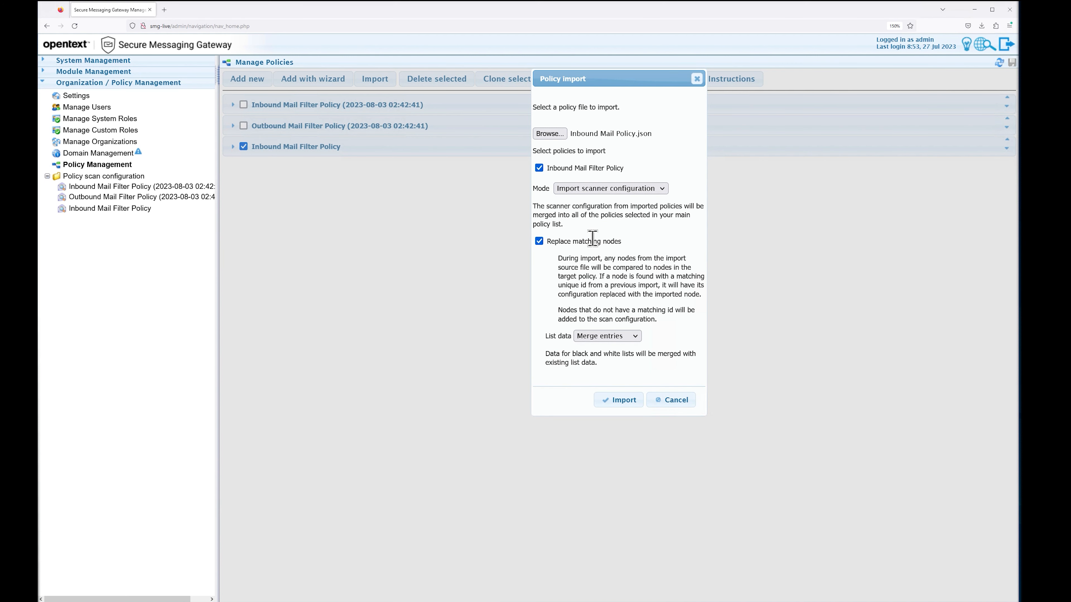
{"action": "left_click", "coordinate": [610, 337]}
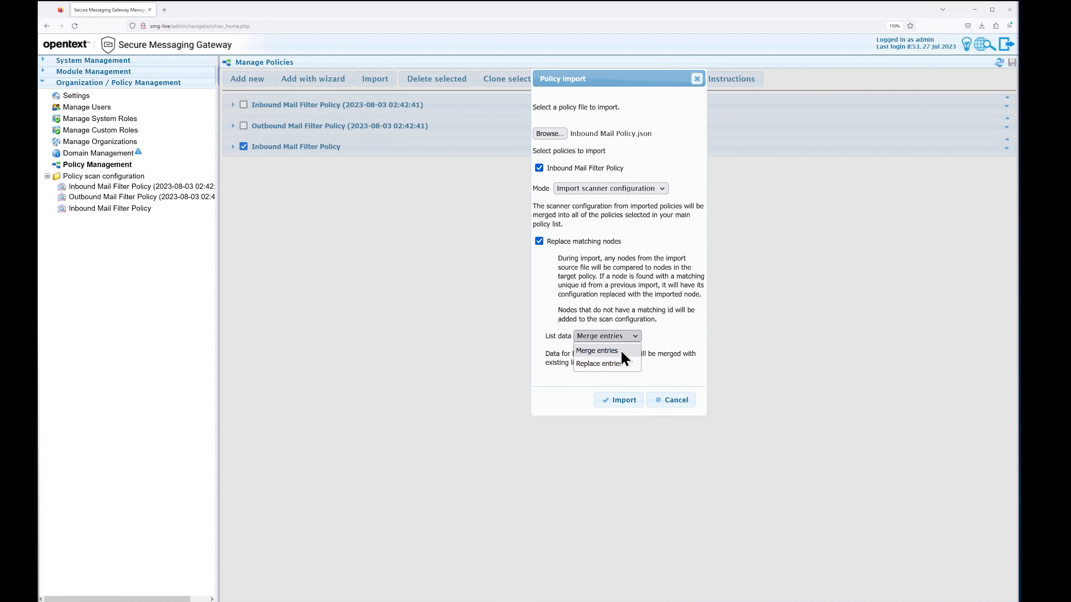
{"action": "left_click", "coordinate": [622, 352]}
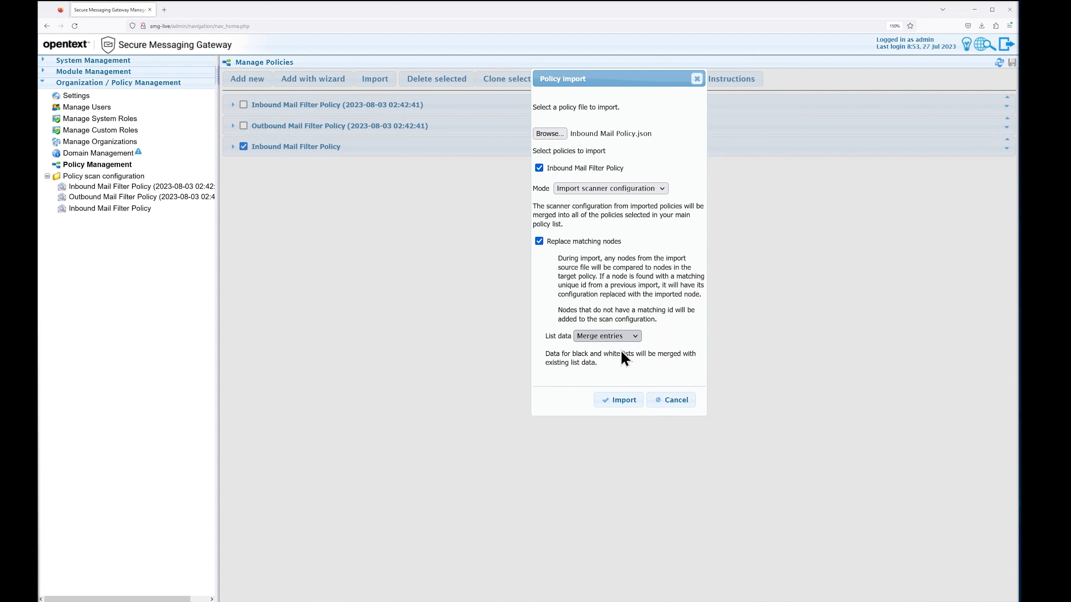